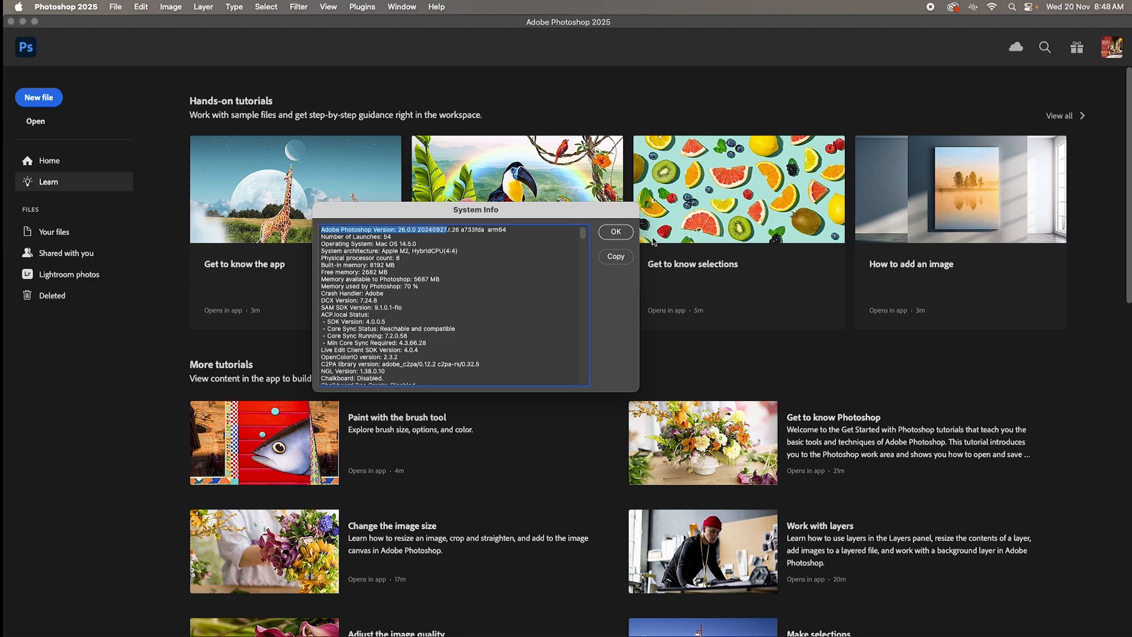
Close the System Info dialog and start a new document sized 36 × 12 inches at 300 pixels/inch
left_click(616, 232)
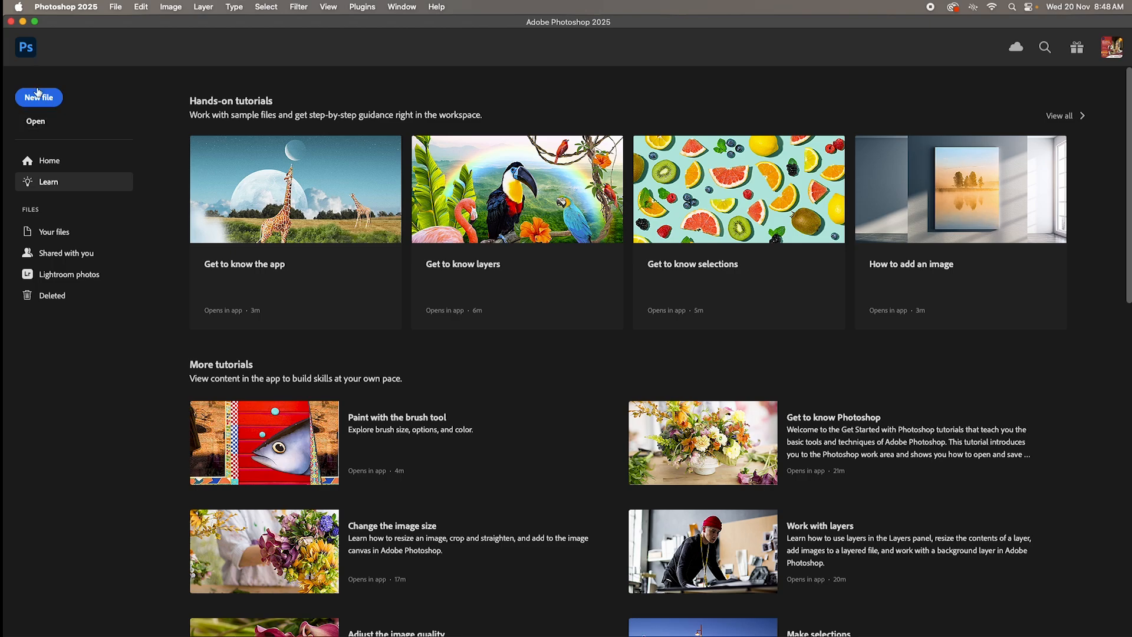
left_click(39, 100)
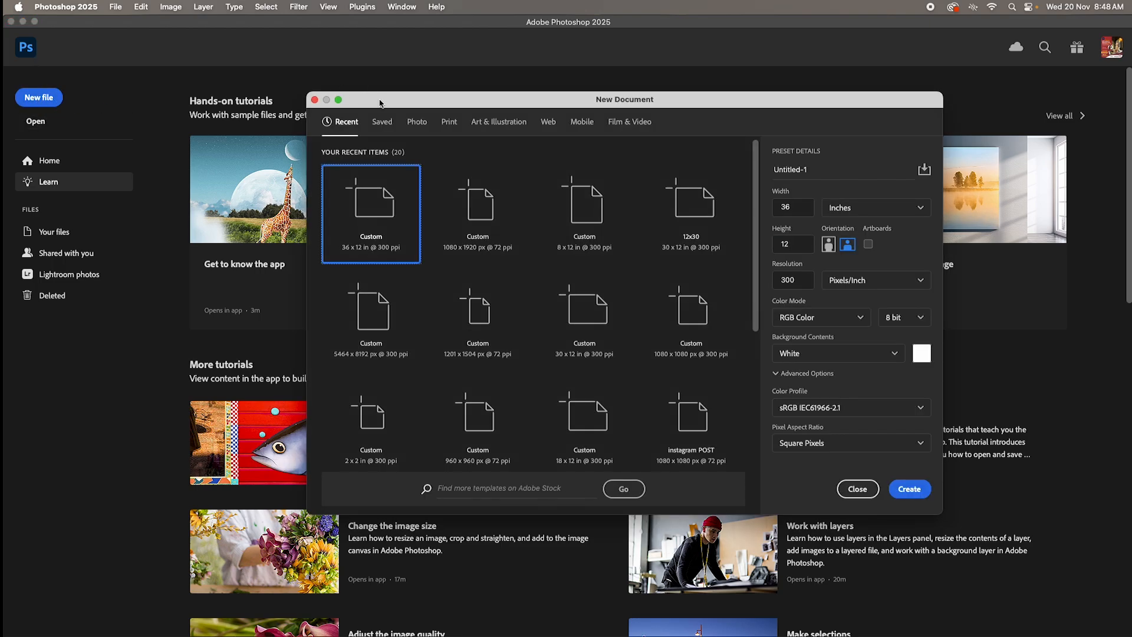
left_click_drag(383, 101, 261, 130)
left_click(681, 239)
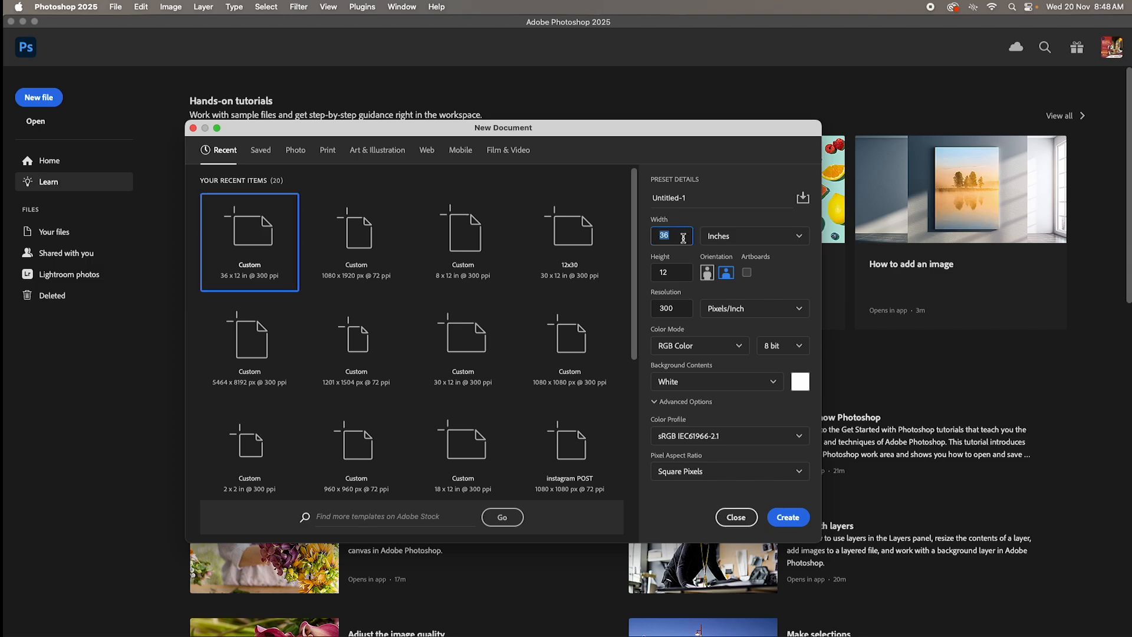
left_click(678, 271)
left_click(680, 240)
left_click(676, 274)
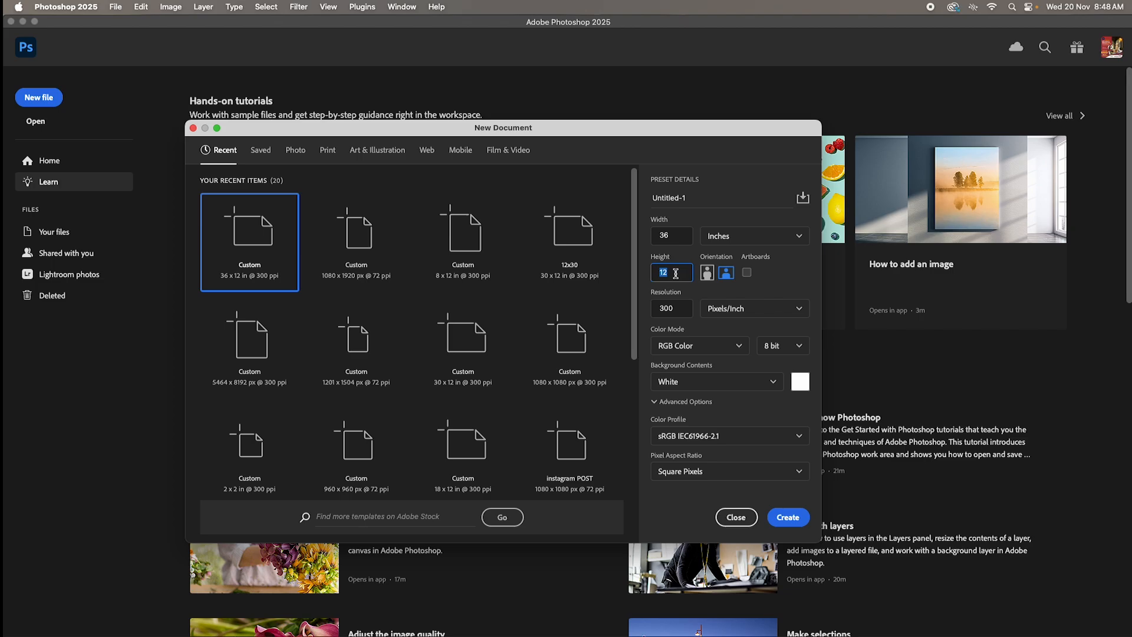
left_click(680, 307)
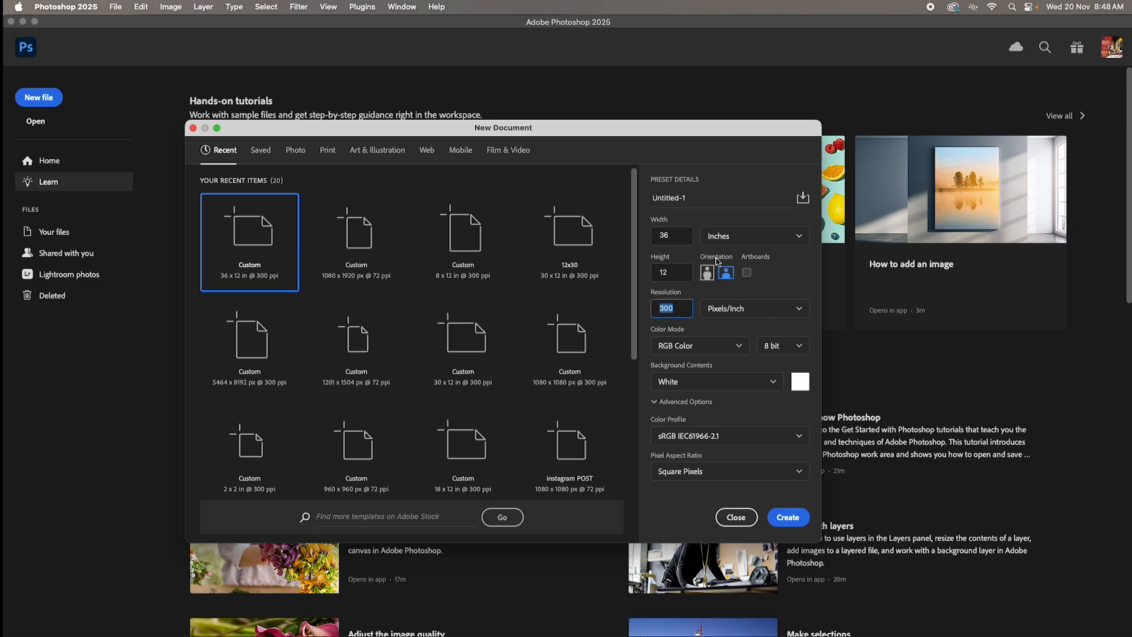
Name the new document GAN001234
left_click_drag(693, 199, 652, 199)
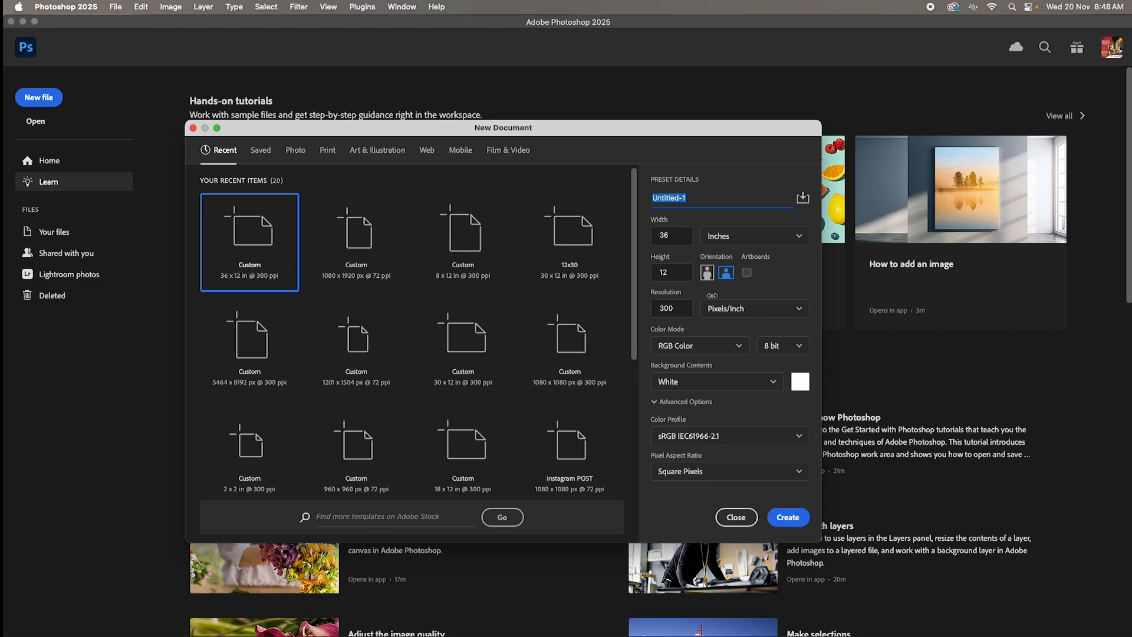
type("GAN")
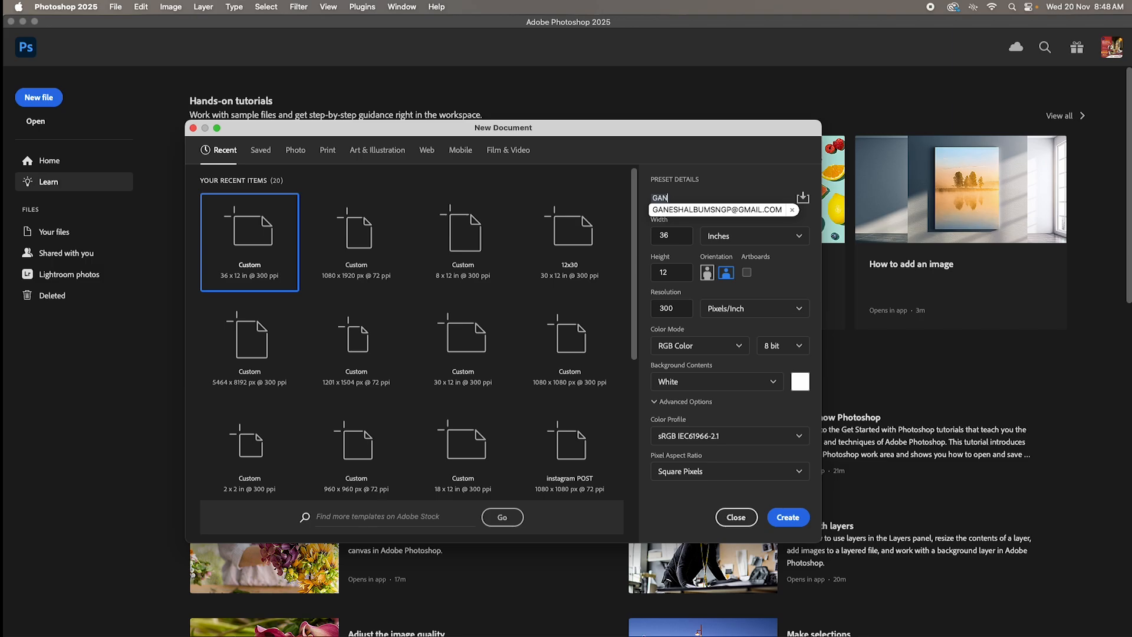
type("001234")
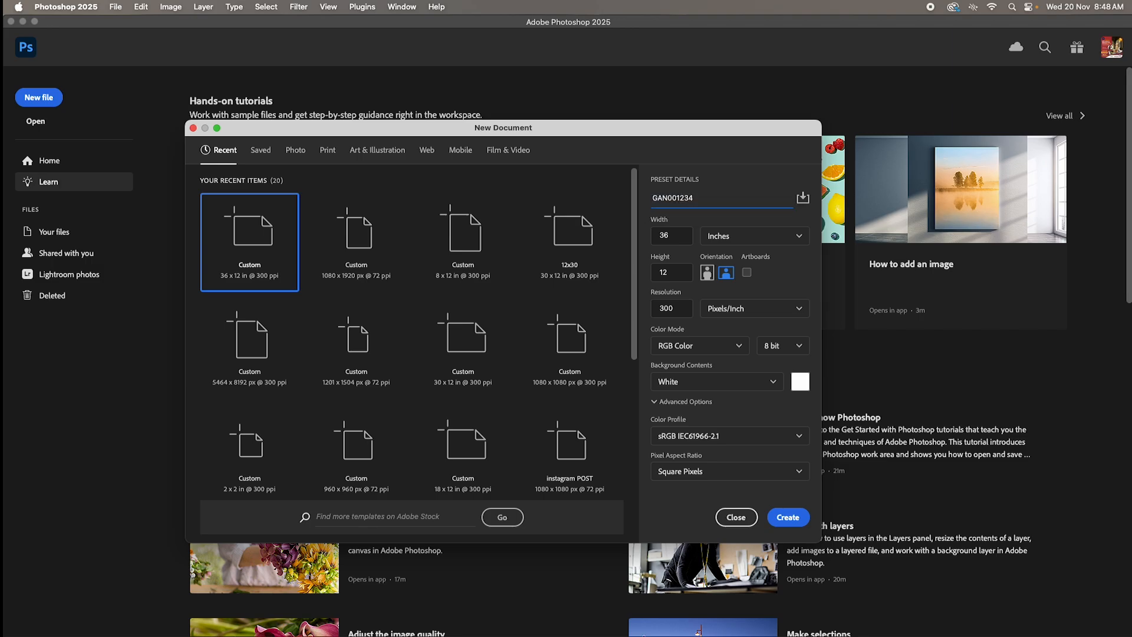
left_click_drag(671, 130, 725, 97)
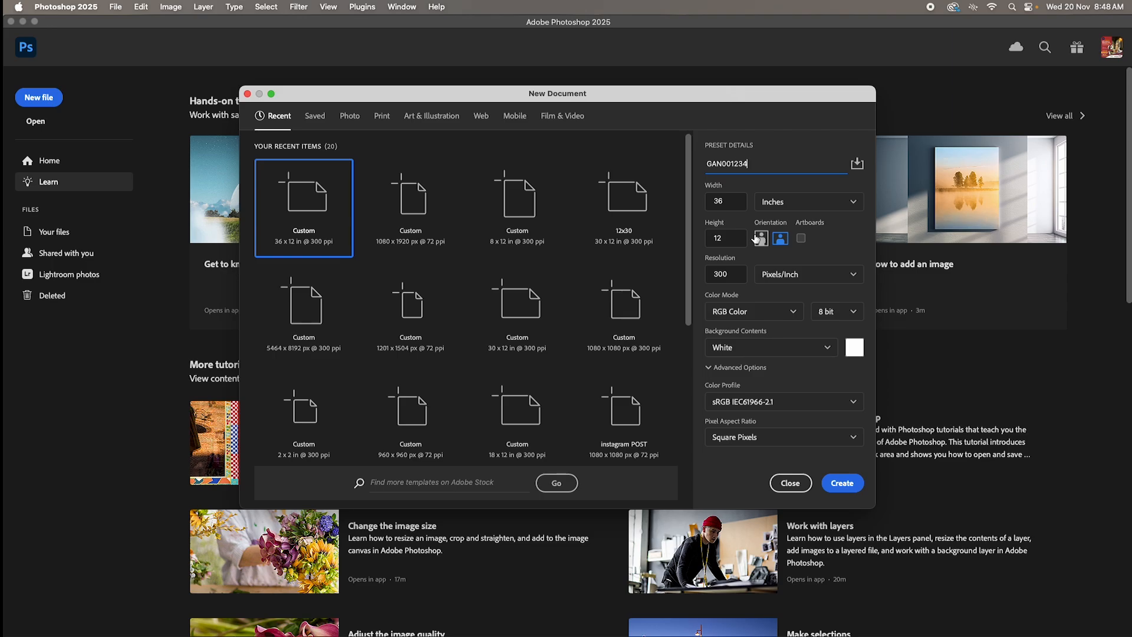
Create the document and hide the contextual task bar
left_click(842, 483)
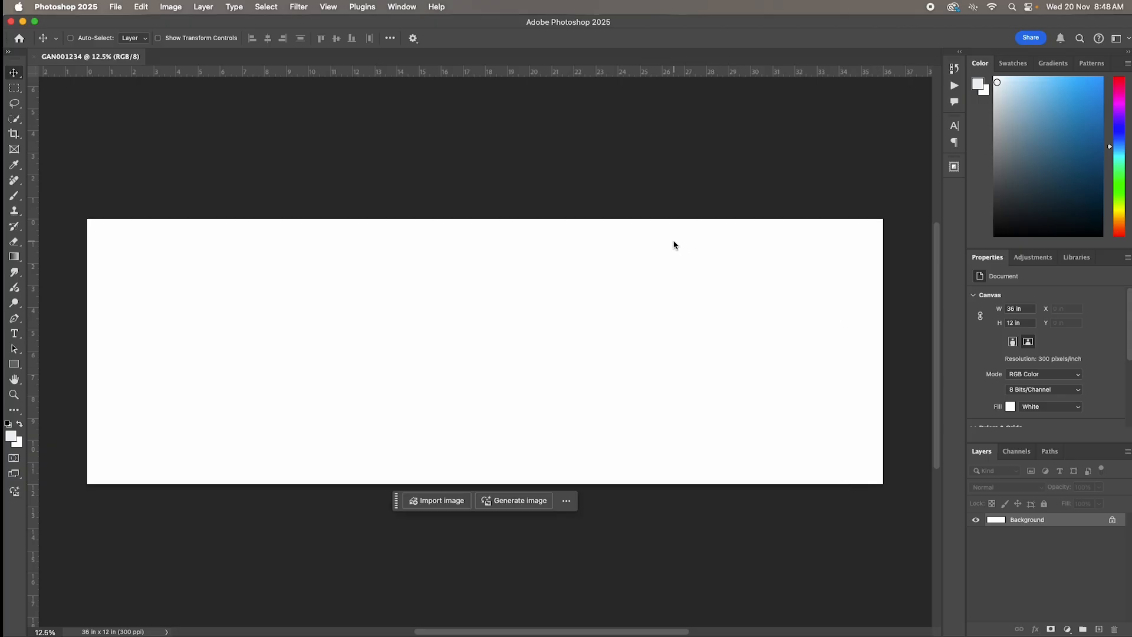
left_click(566, 501)
left_click(631, 536)
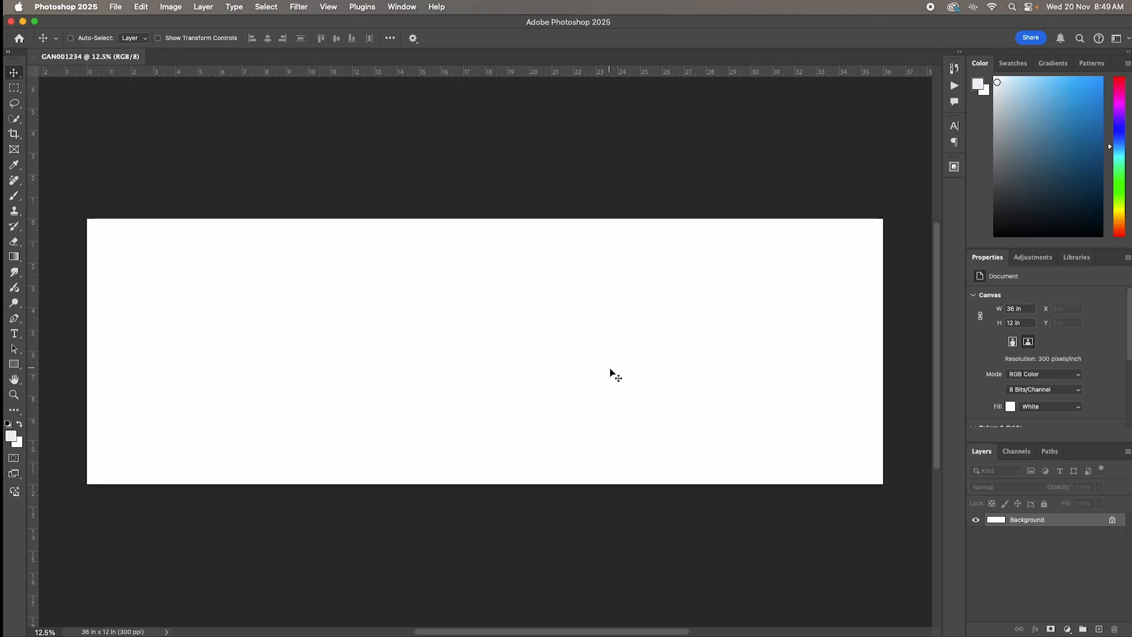
Switch to Adobe Bridge and open the couple's portrait R5__0353.JPG in Photoshop
mouse_move(824, 615)
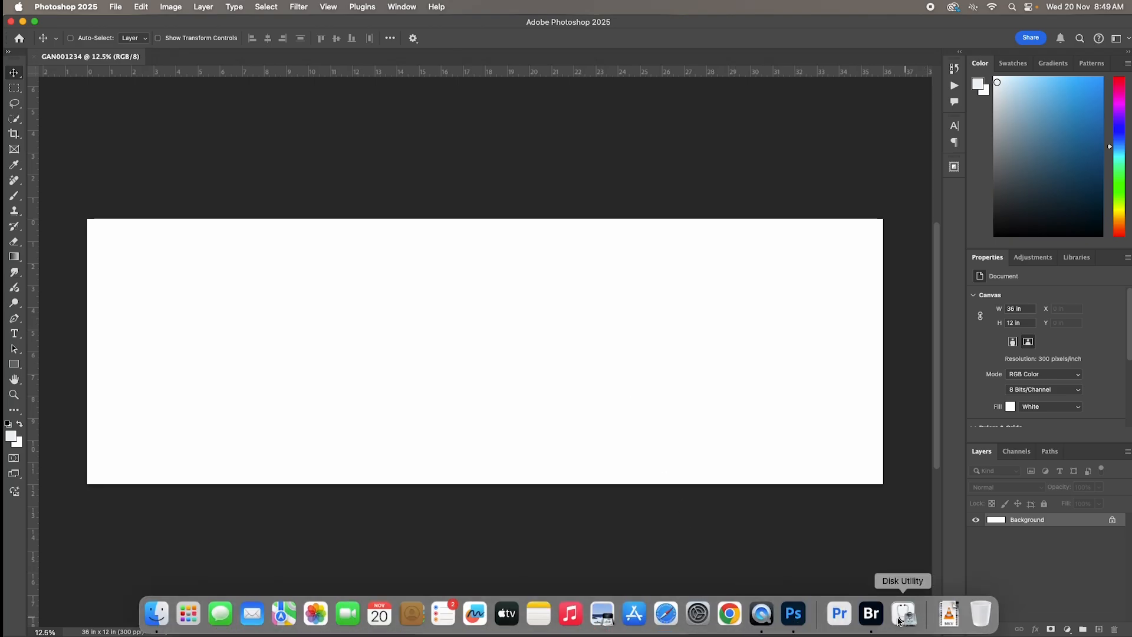
left_click(871, 613)
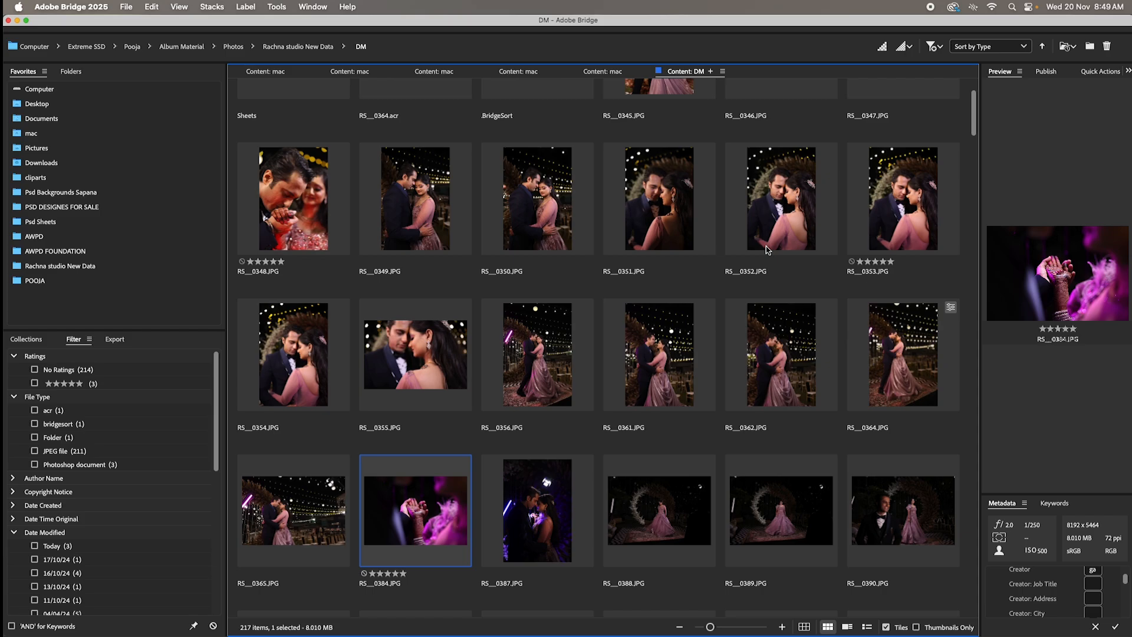
left_click(900, 223)
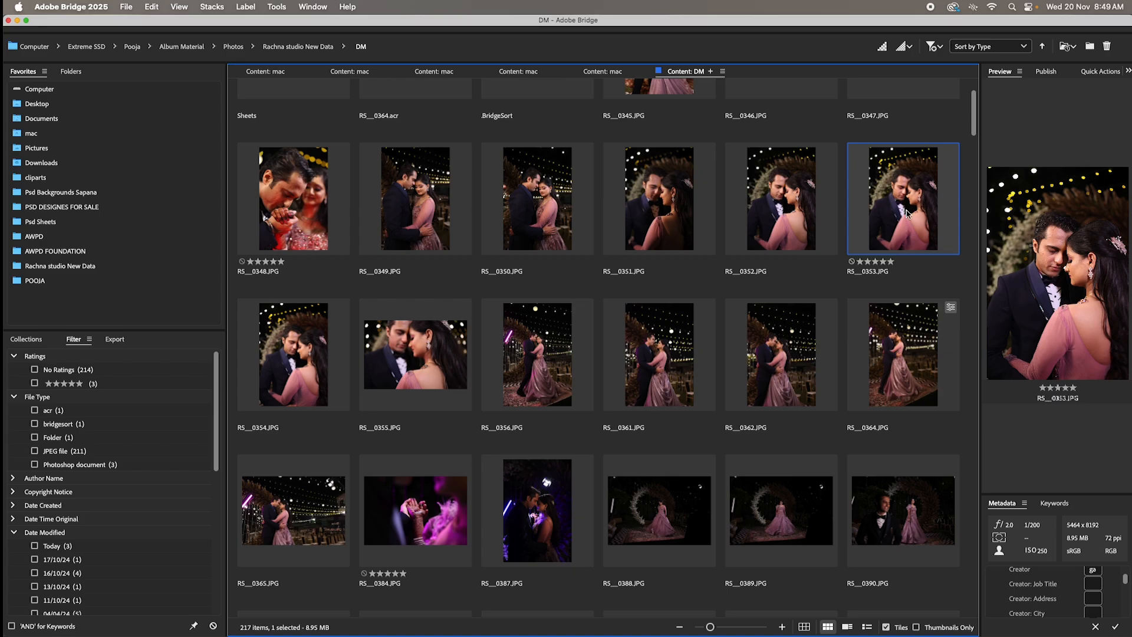
left_click_drag(906, 219, 571, 59)
key("super+Tab")
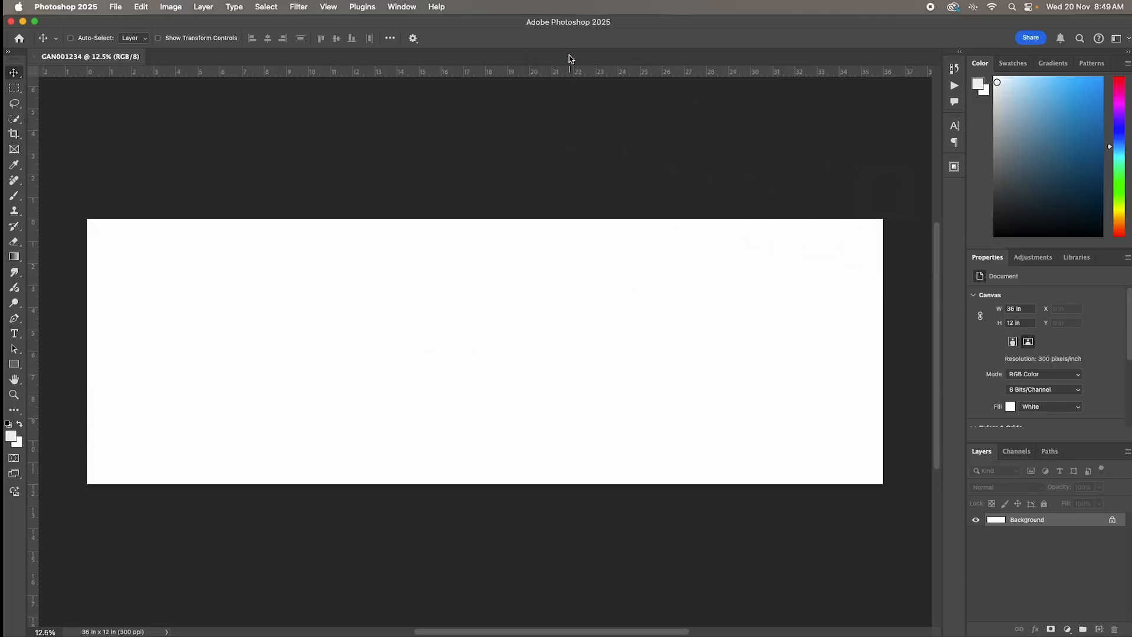
Examine the skin blemishes and stray hairs on the man's face close up
key("z")
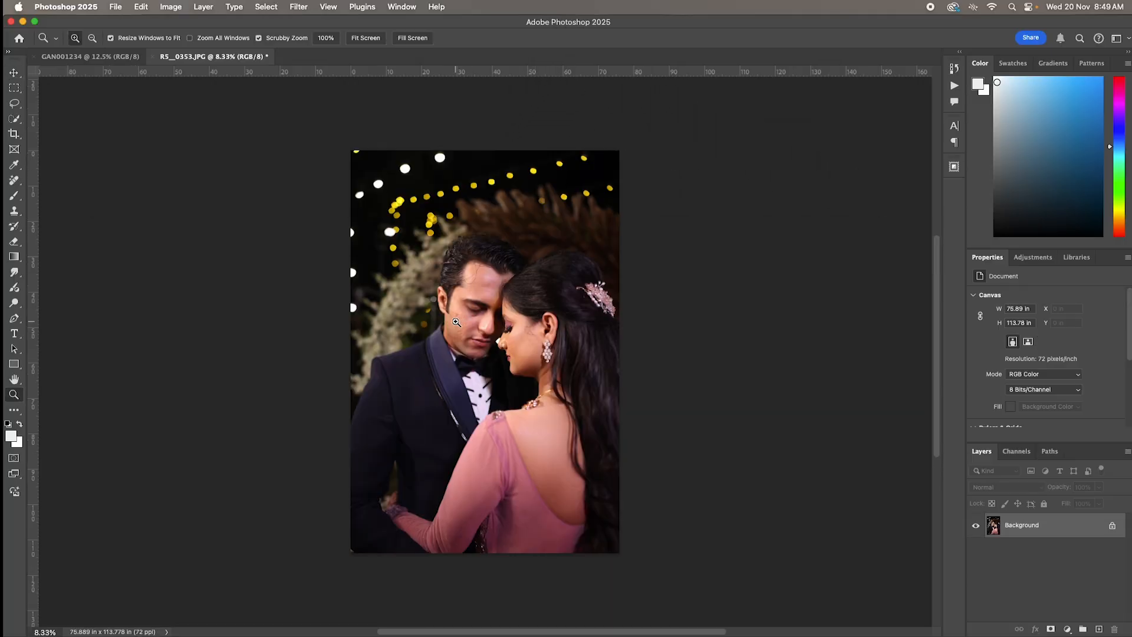
left_click(456, 322)
left_click(456, 322)
left_click(565, 312)
key("v")
left_click_drag(615, 188, 636, 260)
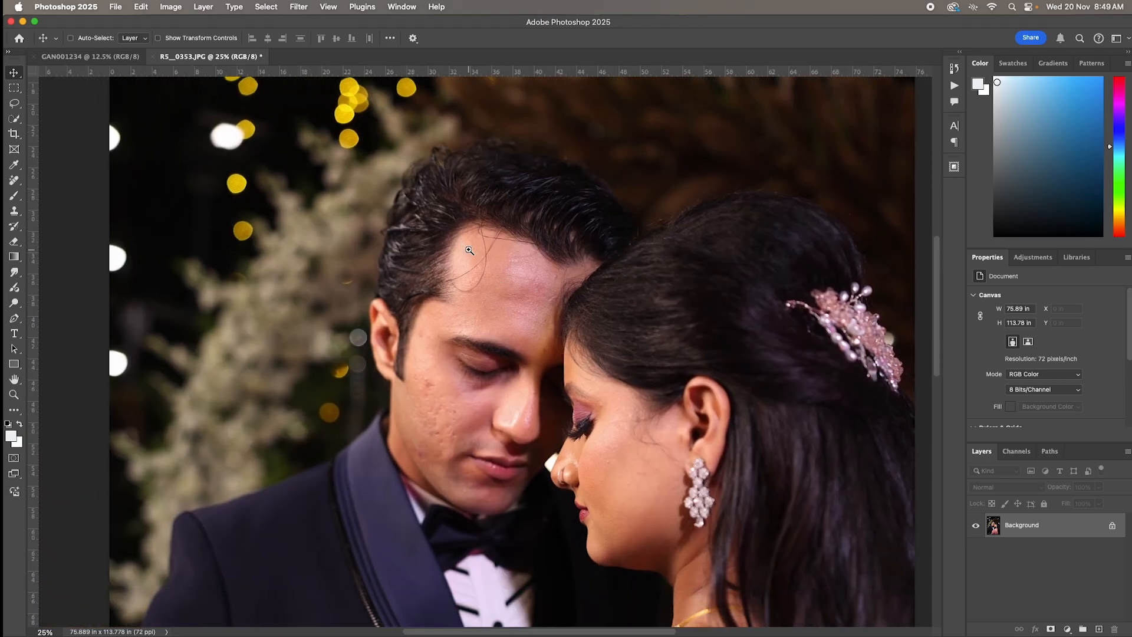
key("z")
left_click_drag(469, 256, 489, 276)
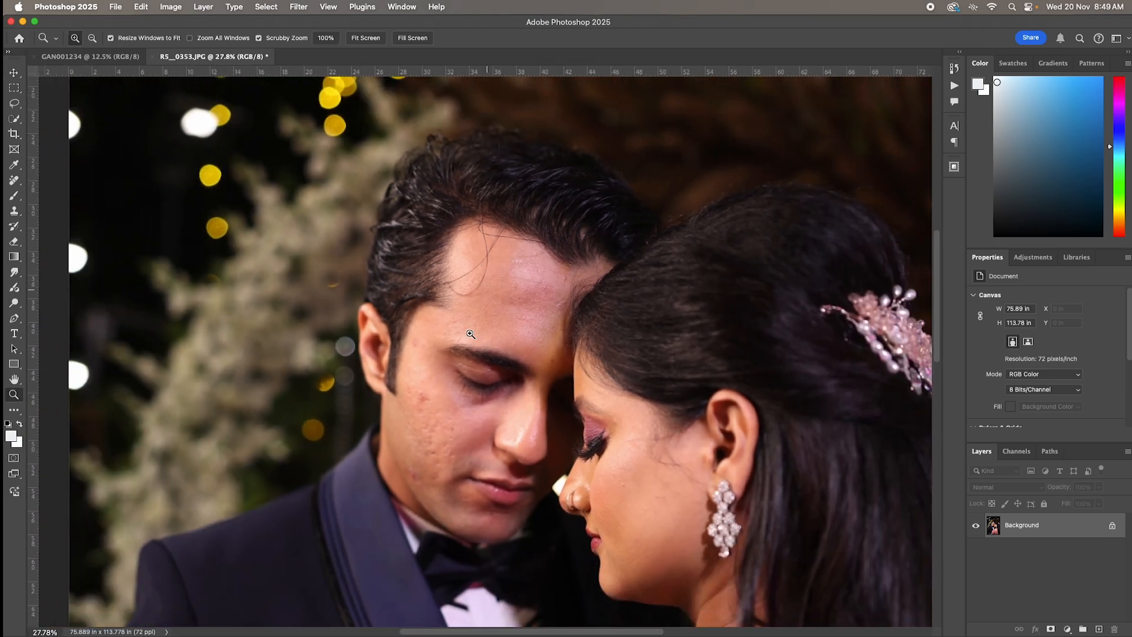
left_click_drag(423, 440, 344, 325)
key("v")
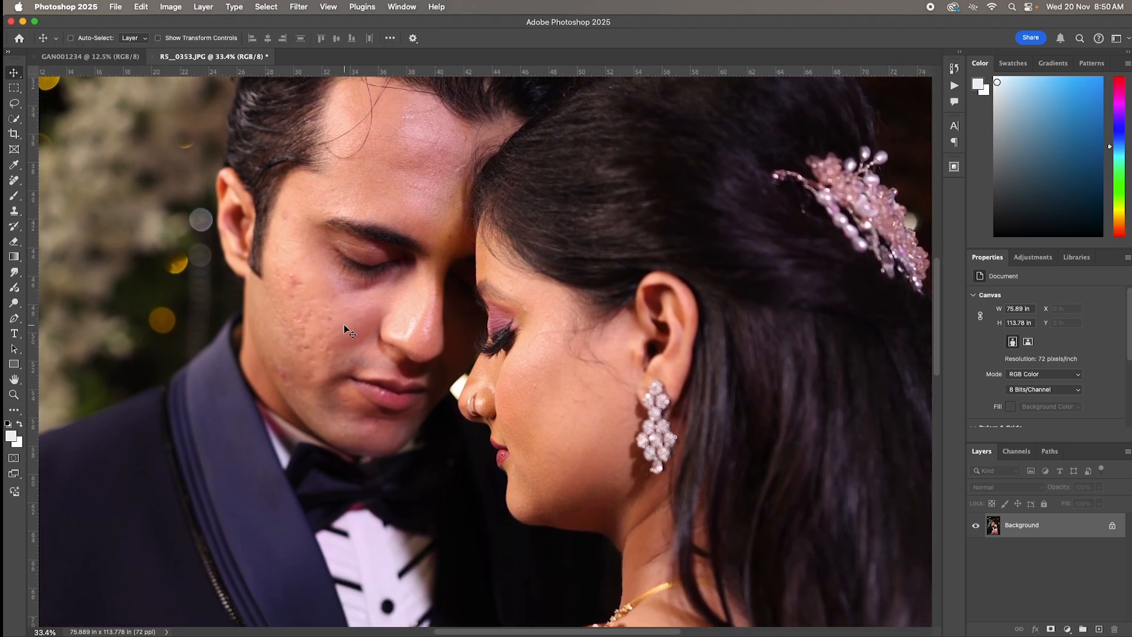
Switch to the Healing Brush with an enlarged tip and hide the panels for an unobstructed canvas
left_click(15, 181)
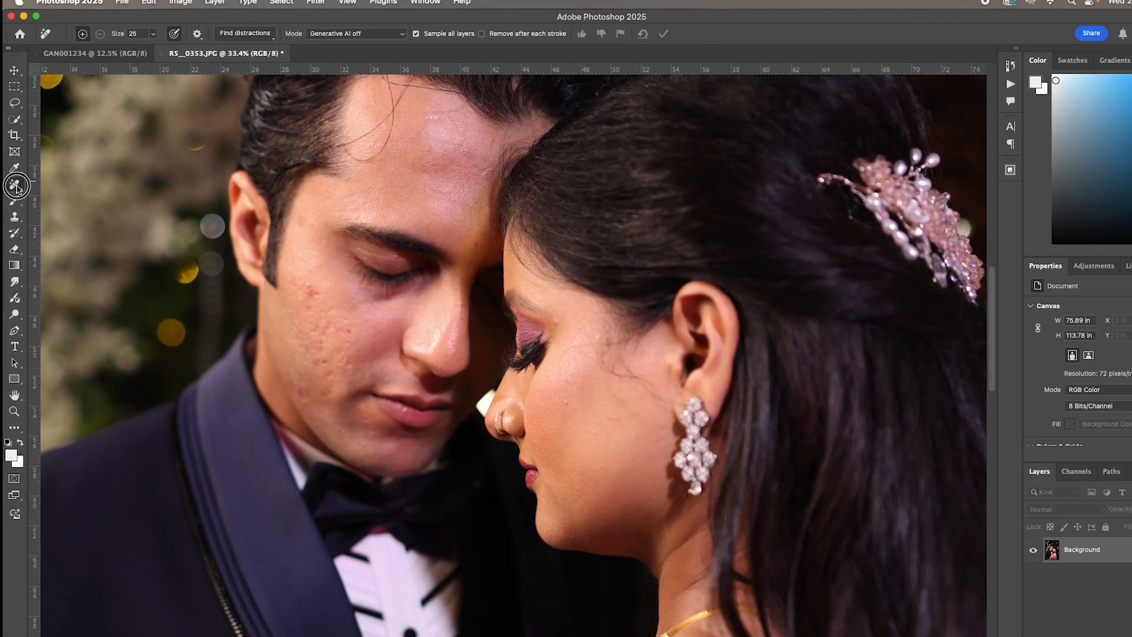
right_click(16, 187)
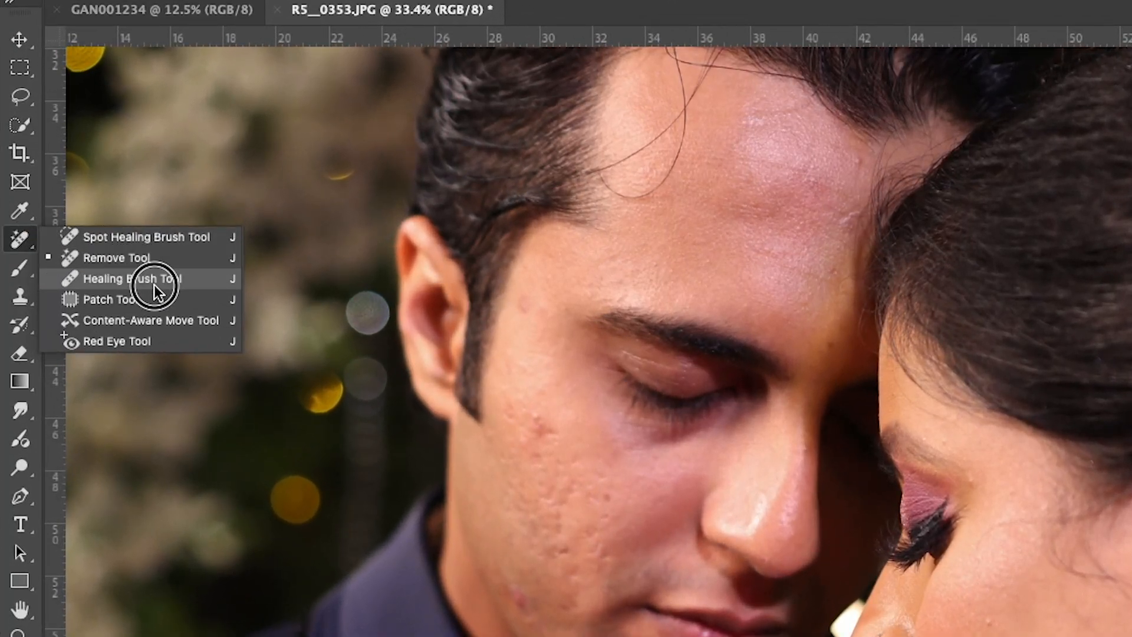
left_click(136, 279)
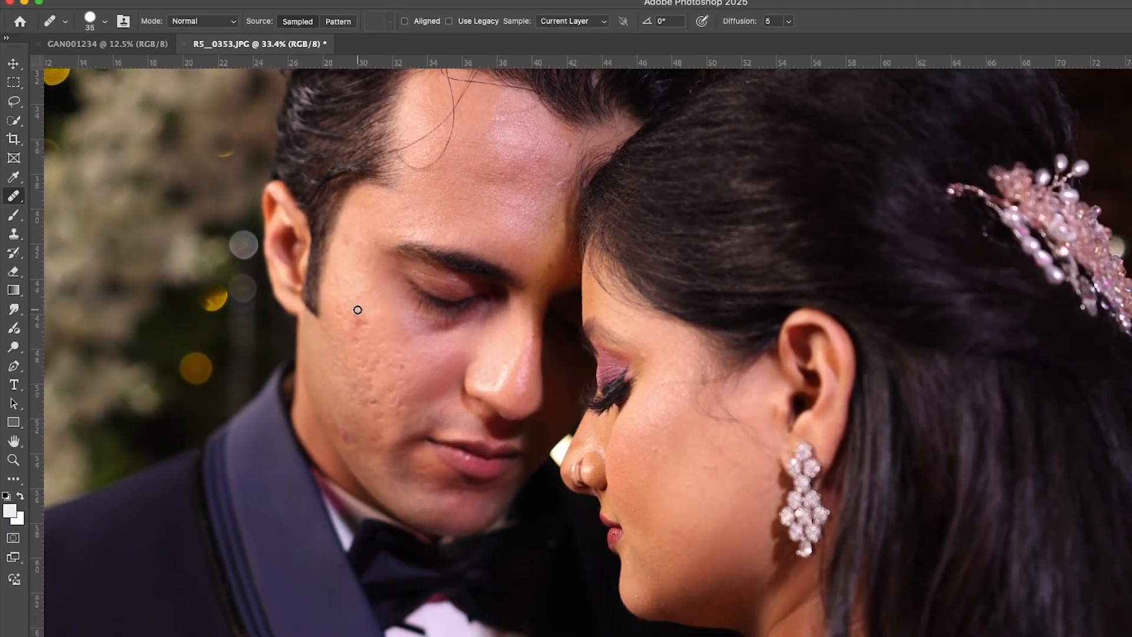
key("[")
key("[")
key("[")
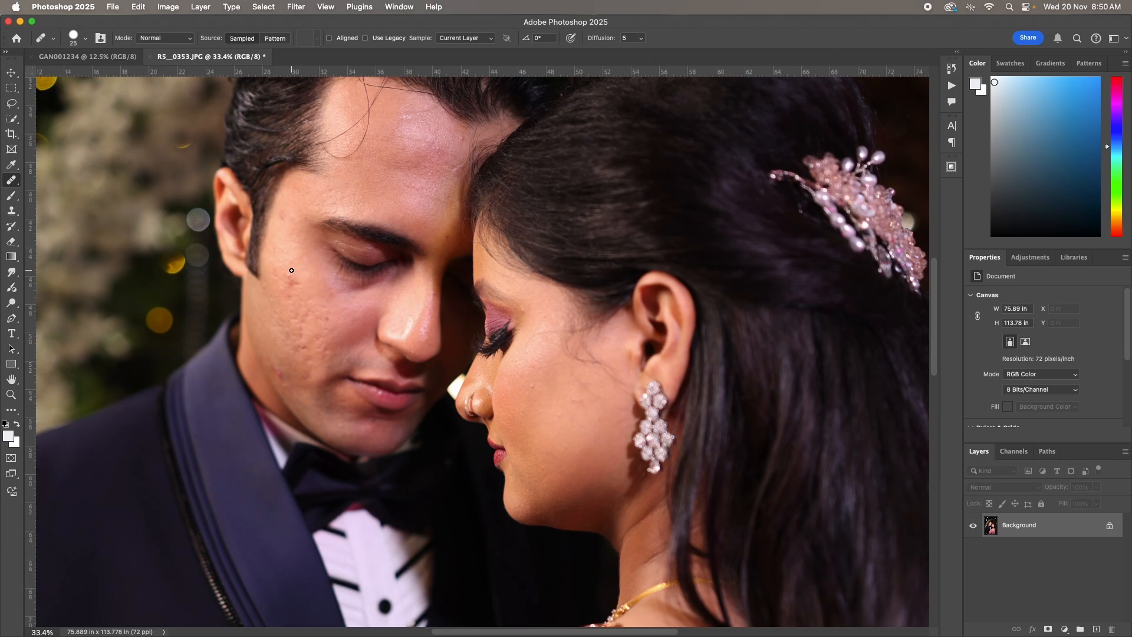
key("]")
key("]")
key("]")
key("]")
key("]")
key("]")
key("]")
key("]")
key("Tab")
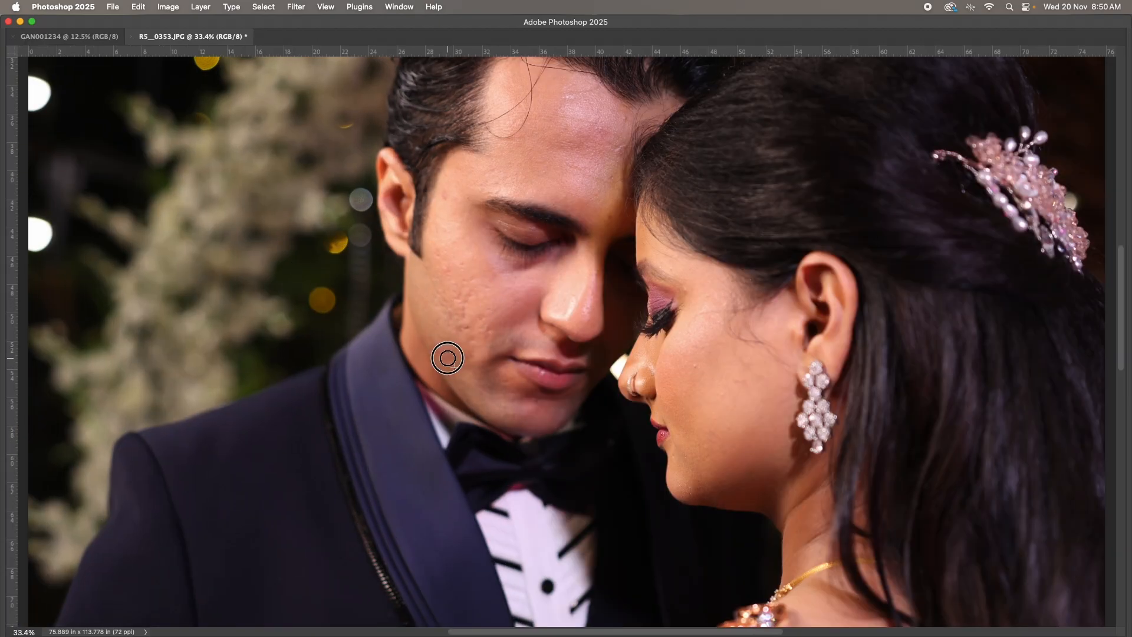
Heal the acne marks on the man's cheek using samples of nearby clean skin
left_click(457, 313, "alt")
left_click(466, 325)
left_click(461, 325)
left_click(460, 303, "alt")
left_click(464, 308)
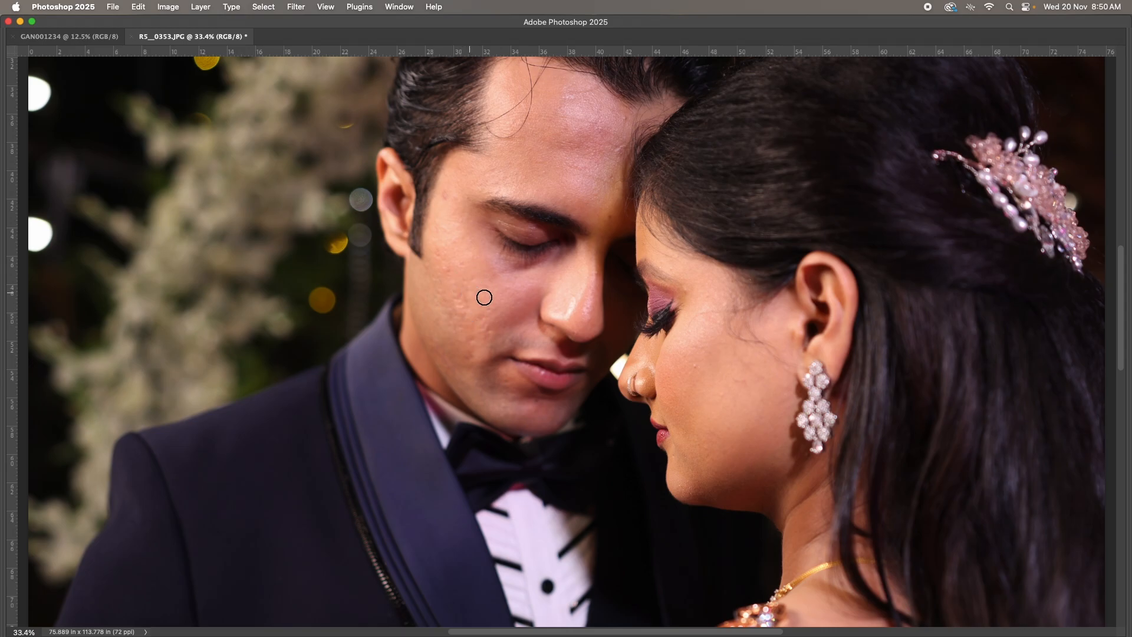
left_click(497, 322, "alt")
left_click(491, 328)
left_click(462, 260, "alt")
left_click(451, 267)
Heal away the stray hairs across the man's forehead using samples of adjacent skin
mouse_move(517, 130)
left_mouse_down()
mouse_move(479, 234)
mouse_move(486, 165)
left_mouse_up()
left_click(458, 213, "alt")
left_click(506, 212, "alt")
left_click(492, 211, "alt")
left_click(474, 183, "alt")
left_click(498, 191, "alt")
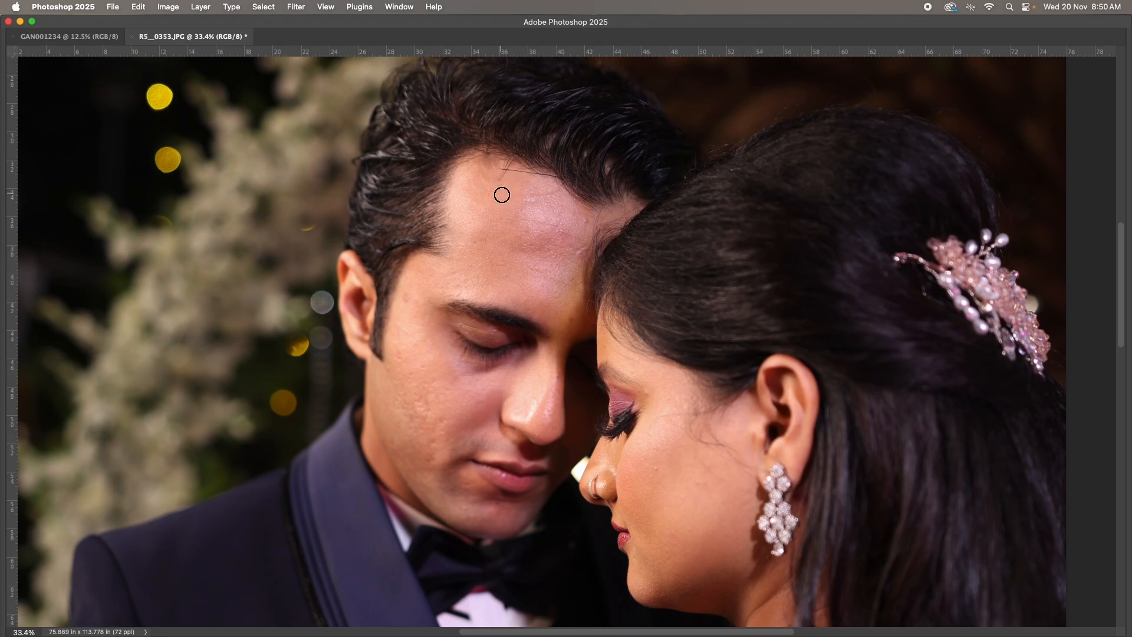
left_click(500, 182)
left_click(503, 175)
left_click(508, 178, "alt")
left_click_drag(508, 176, 516, 175)
left_click(512, 173)
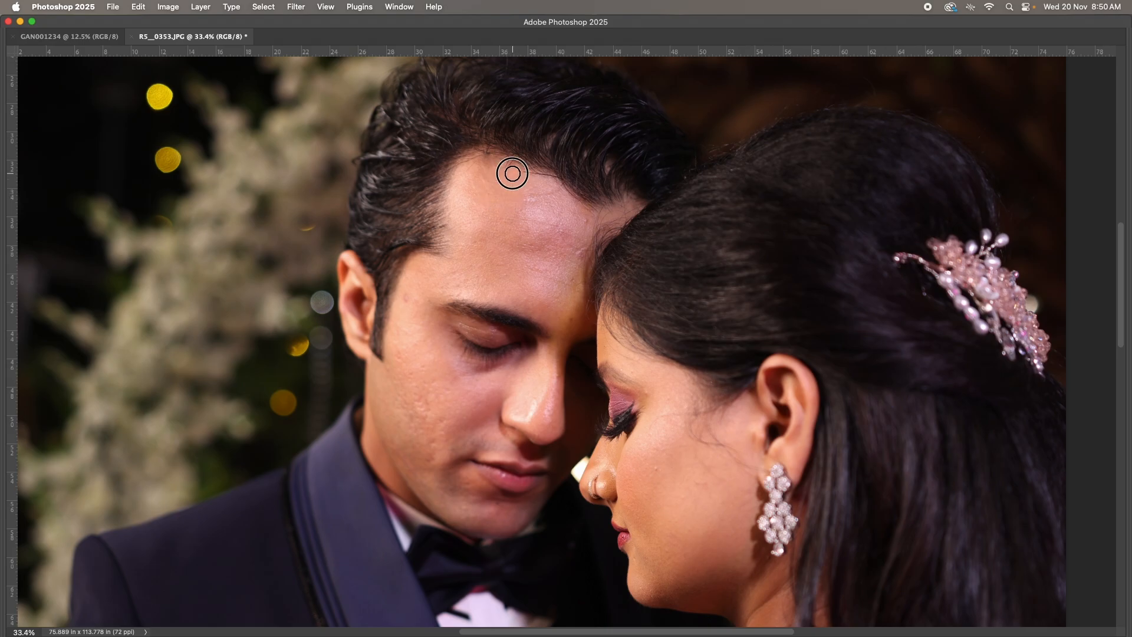
Restore the panels and lasso the stray hairs along the man's front hairline
left_click_drag(515, 232, 452, 348)
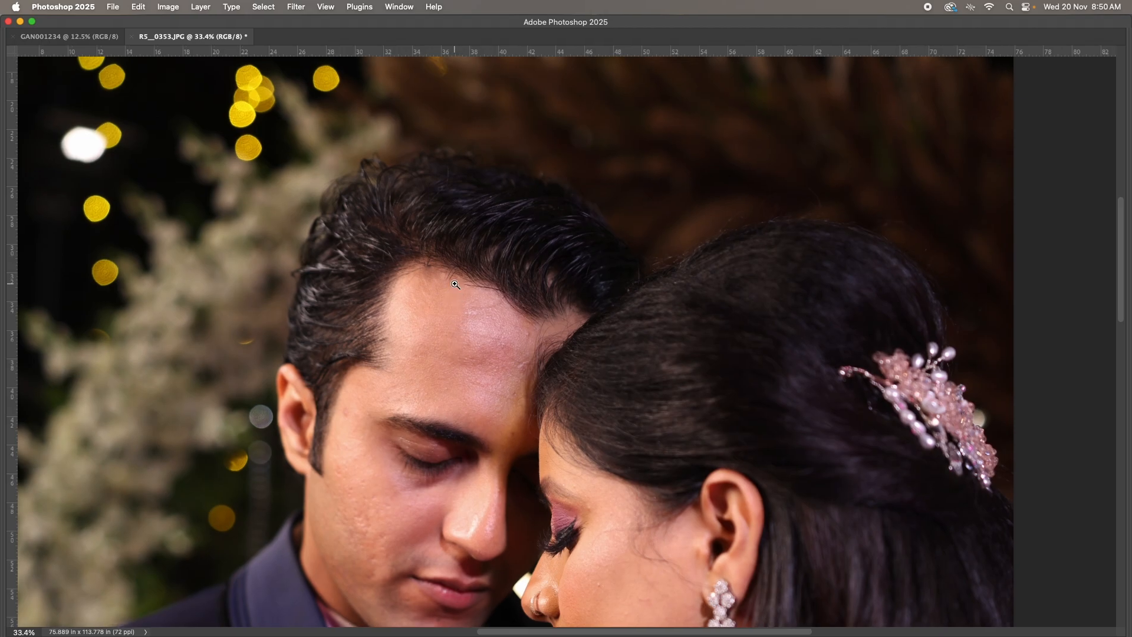
left_click(456, 285)
key("Tab")
key("l")
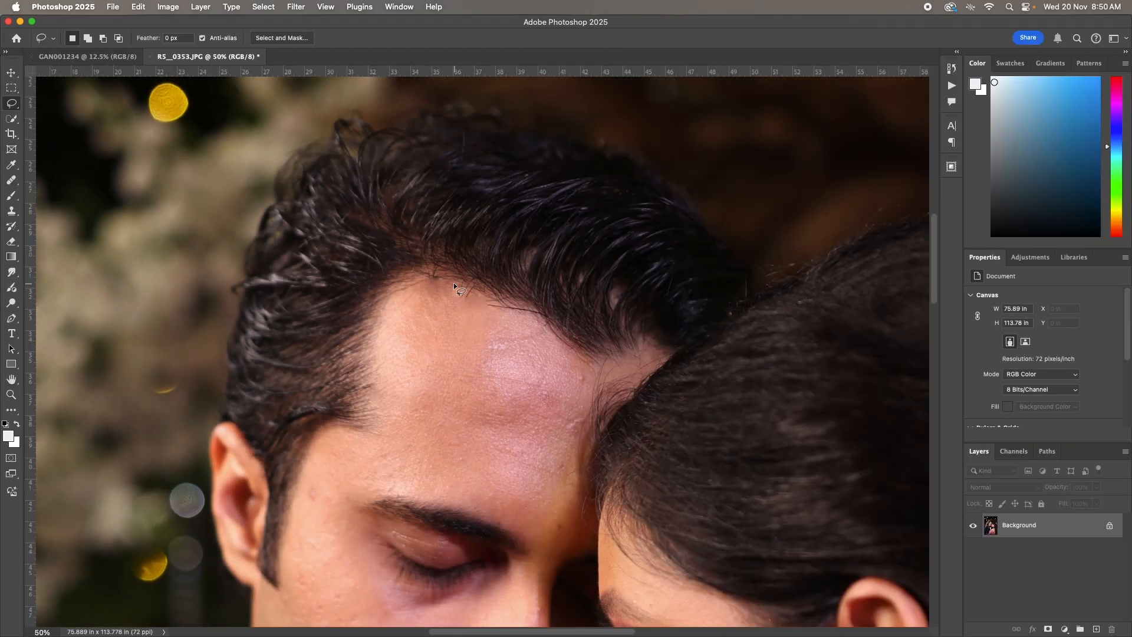
mouse_move(401, 254)
left_mouse_down()
mouse_move(384, 298)
mouse_move(519, 323)
mouse_move(527, 295)
mouse_move(510, 271)
mouse_move(482, 252)
mouse_move(419, 254)
left_mouse_up()
Show the contextual task bar again and run Generative Fill on the hairline selection without a prompt
left_click(399, 7)
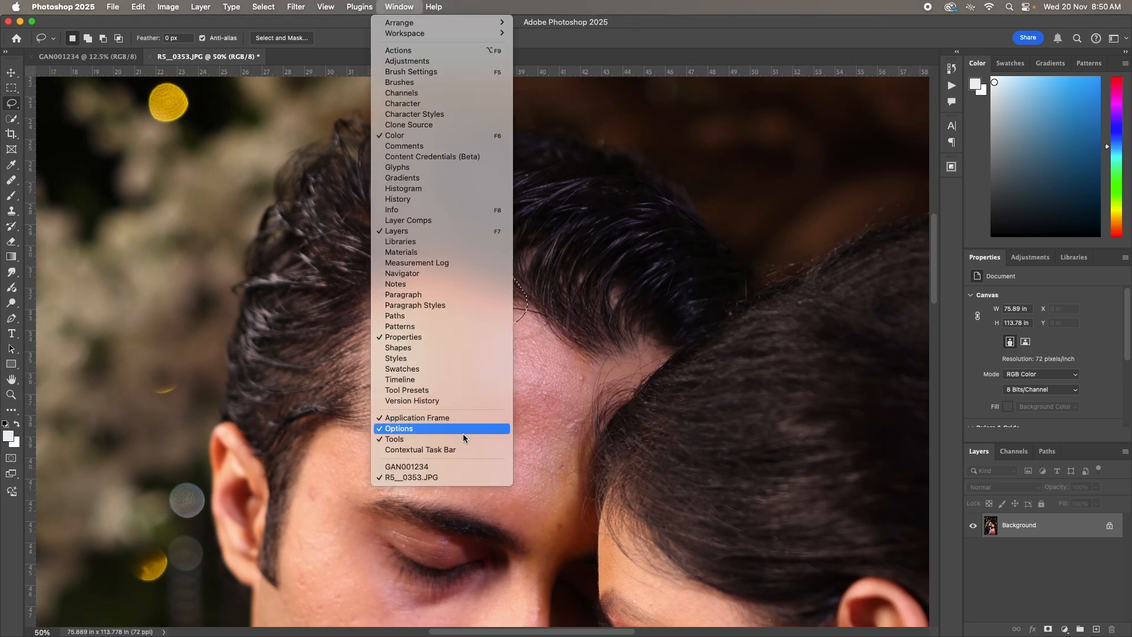
left_click(448, 450)
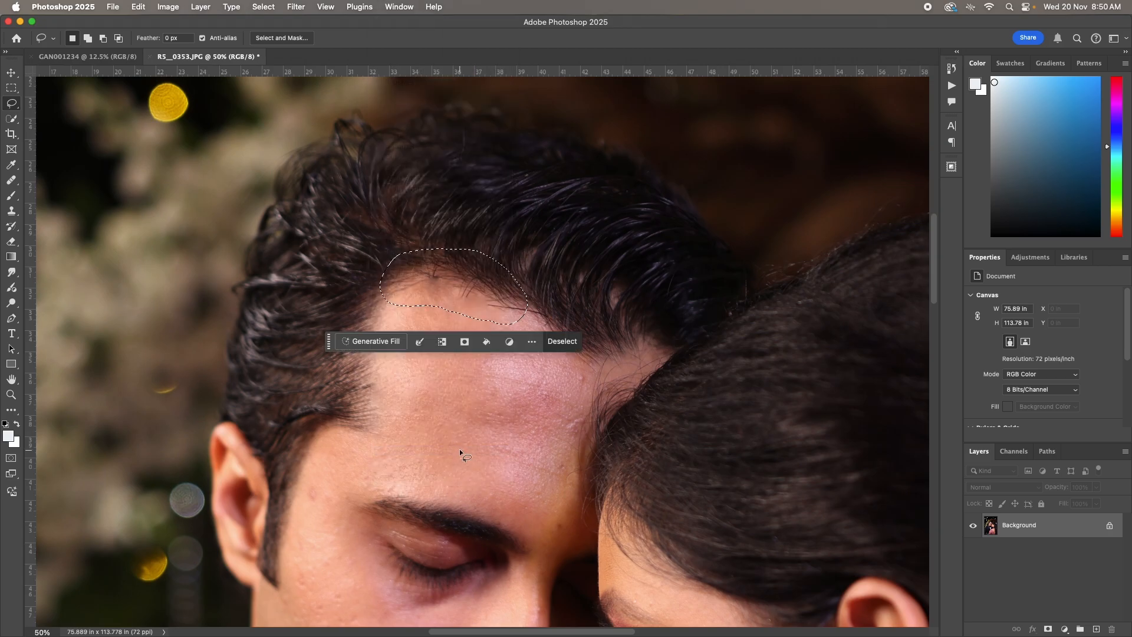
left_click(372, 342)
left_click(576, 344)
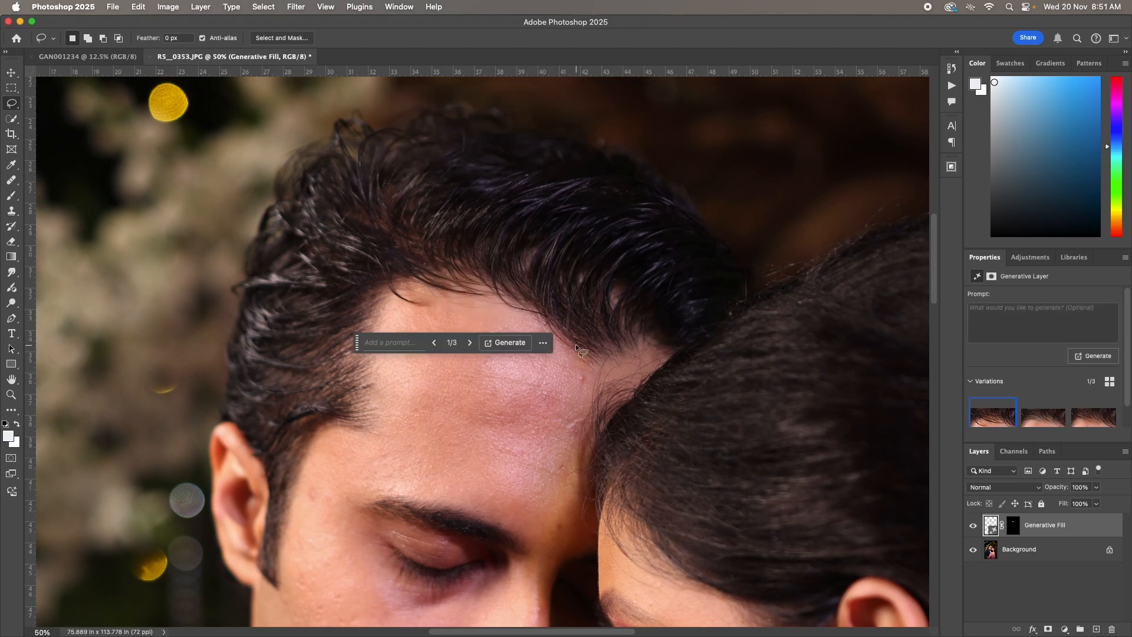
Choose the third generated hairline variation and toggle the Generative Fill layer's visibility to compare before and after
left_click(1041, 424)
left_click(1085, 422)
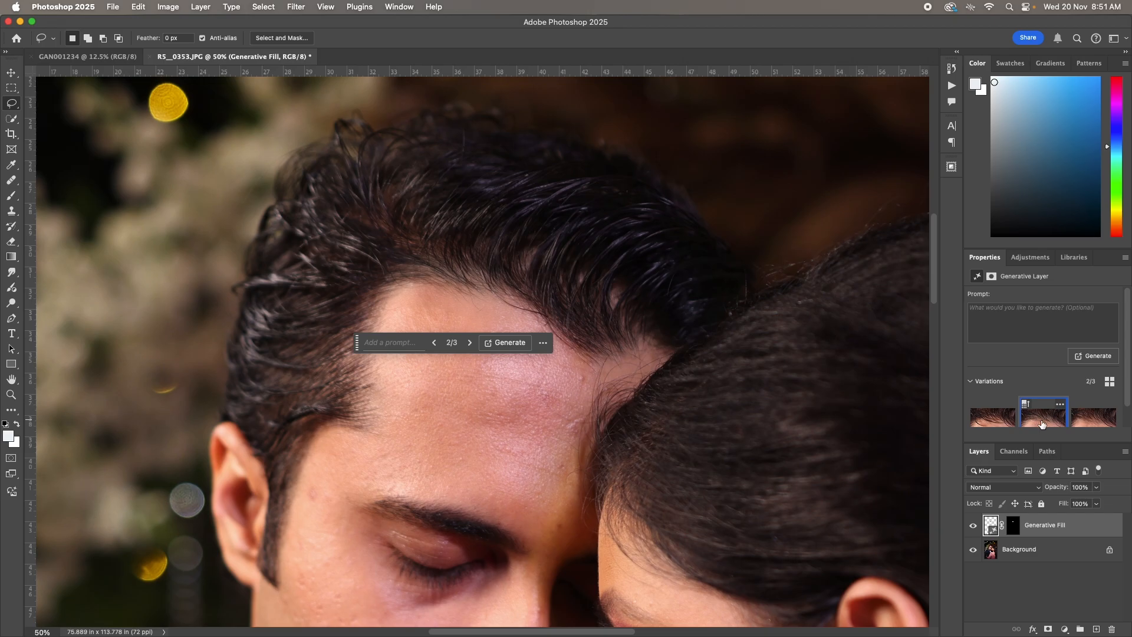
left_click(973, 526)
left_click(973, 526)
left_click(973, 525)
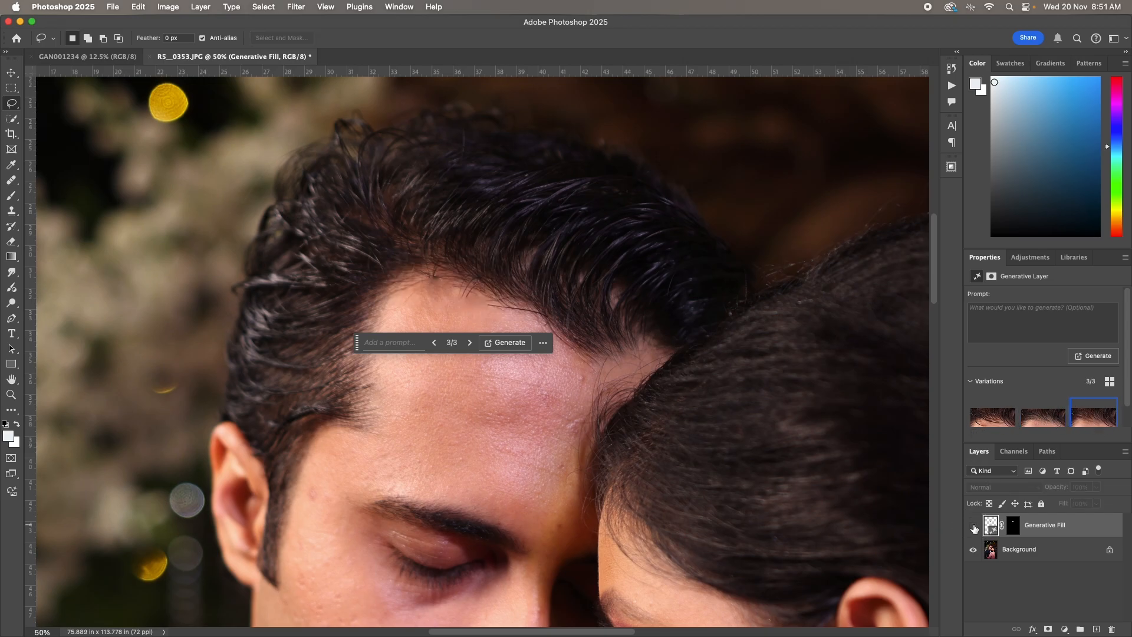
left_click(973, 526)
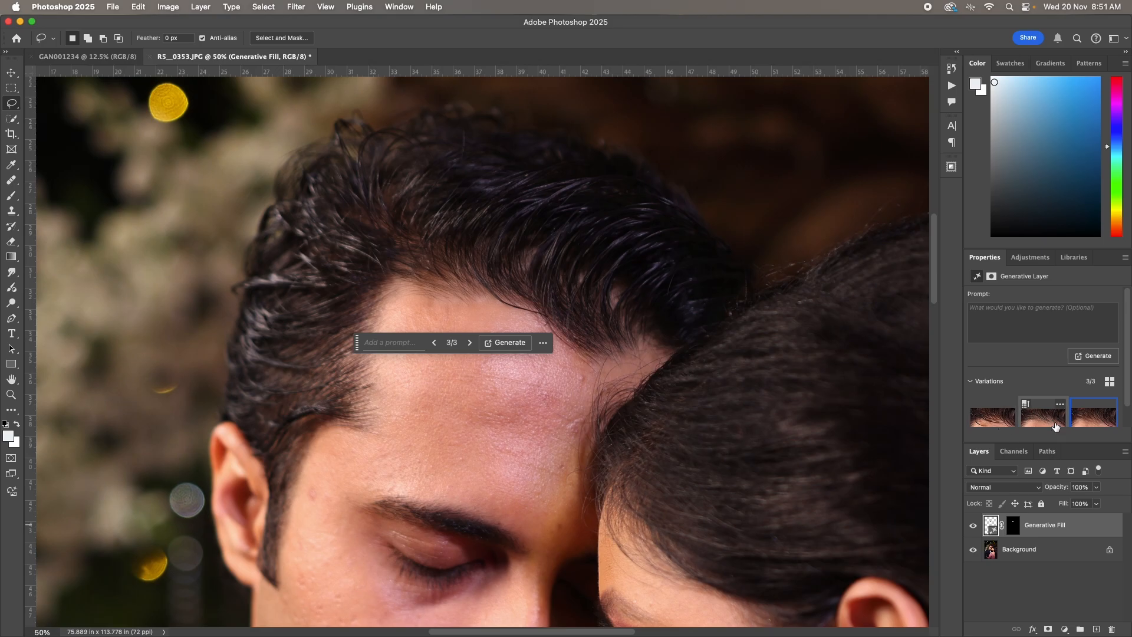
Generate another batch of hairline variations without a prompt, choose variation 3 of 6, and check it across the whole portrait
left_click(1099, 357)
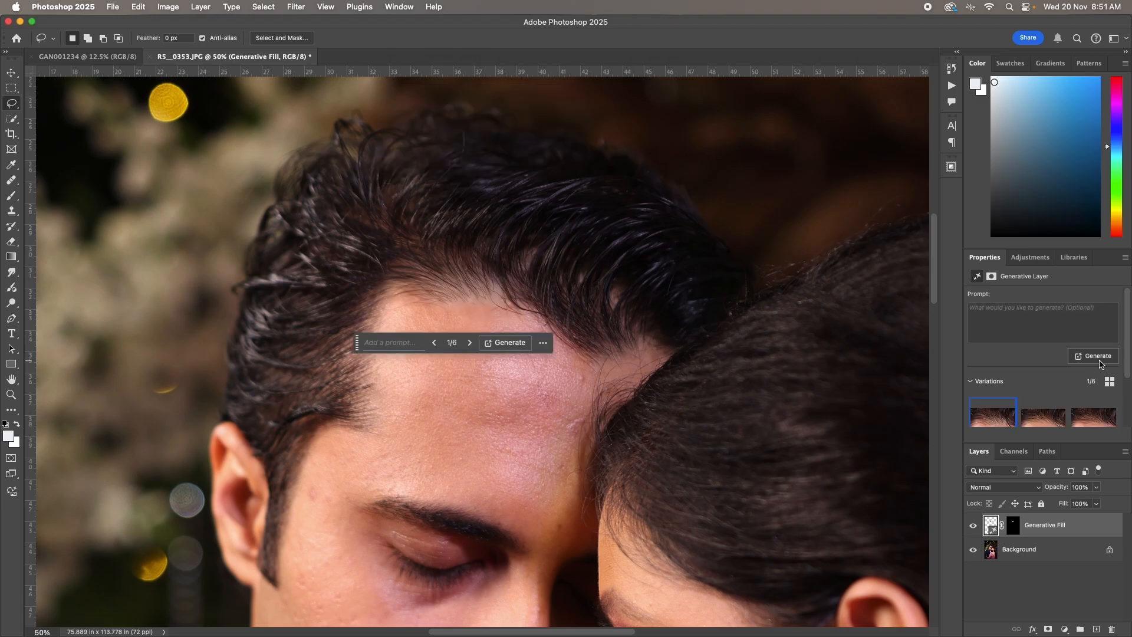
key("Tab")
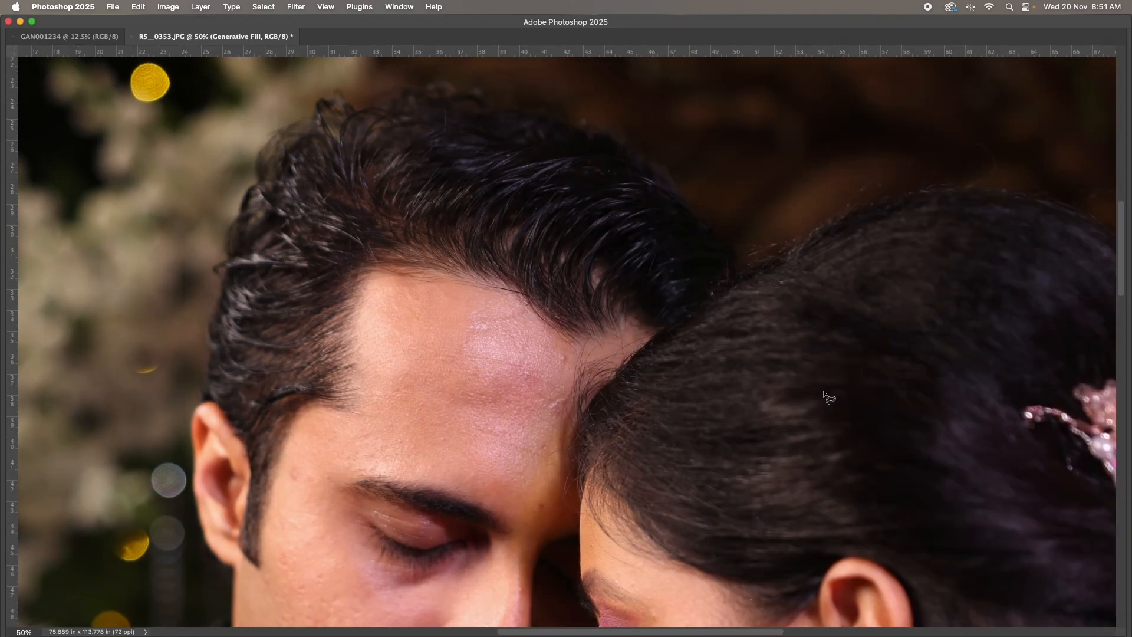
key("super+minus")
key("super+minus")
key("super+minus")
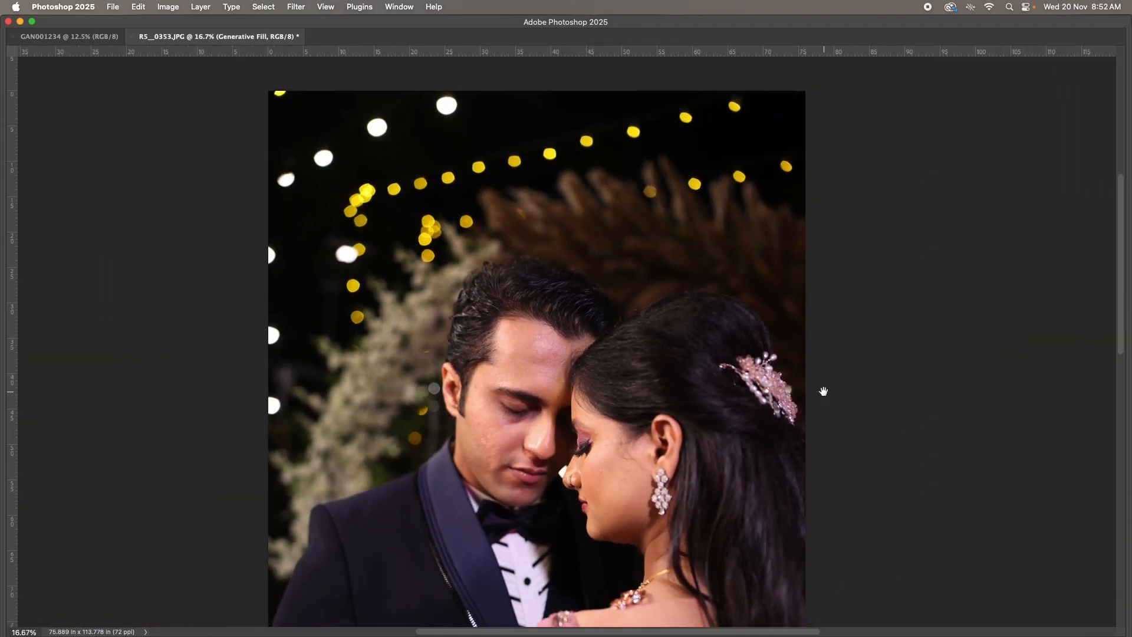
left_click_drag(714, 386, 600, 320)
key("Tab")
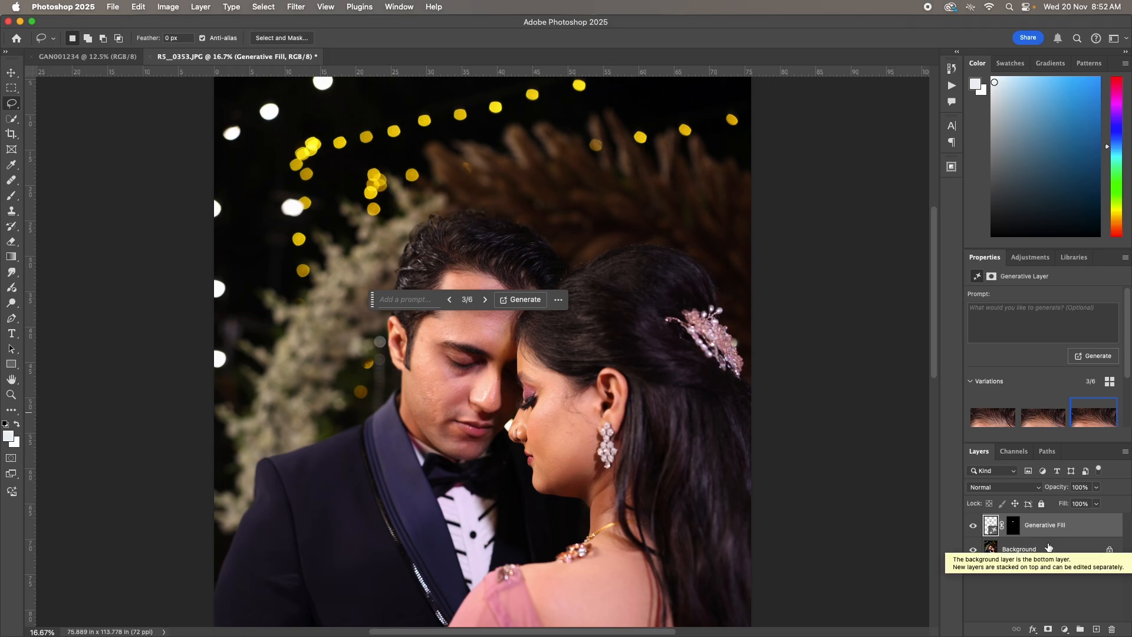
Stamp all visible layers into a new top layer, float and lengthen the Layers panel beside the photo, and keep the stamped layer selected
key("super+alt+shift+e")
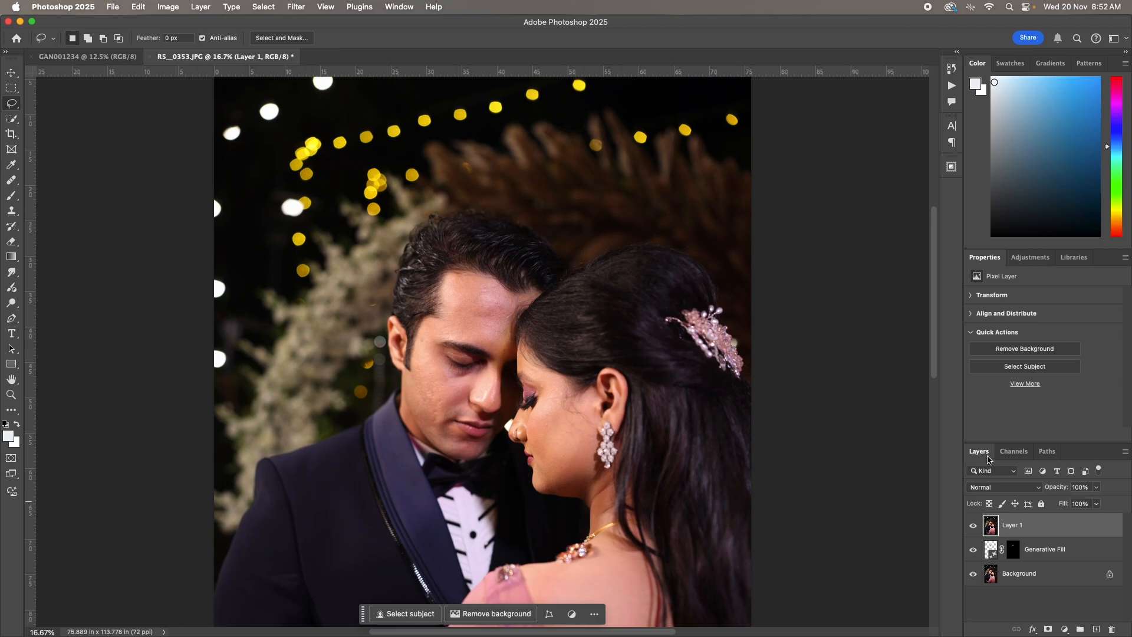
left_click_drag(989, 459, 831, 183)
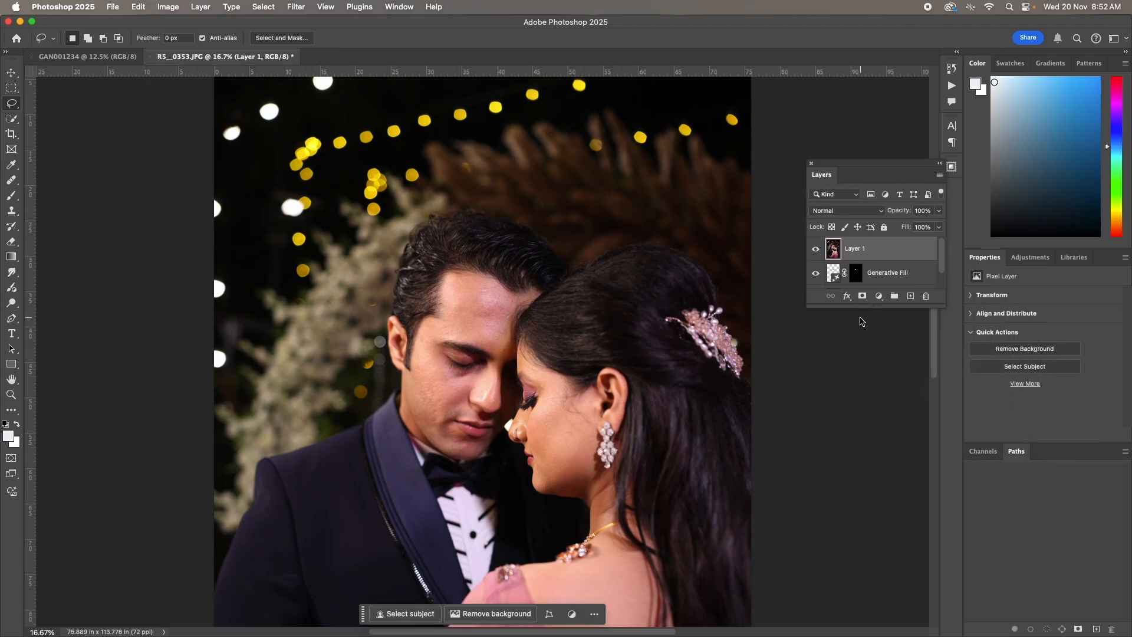
left_click_drag(859, 307, 864, 396)
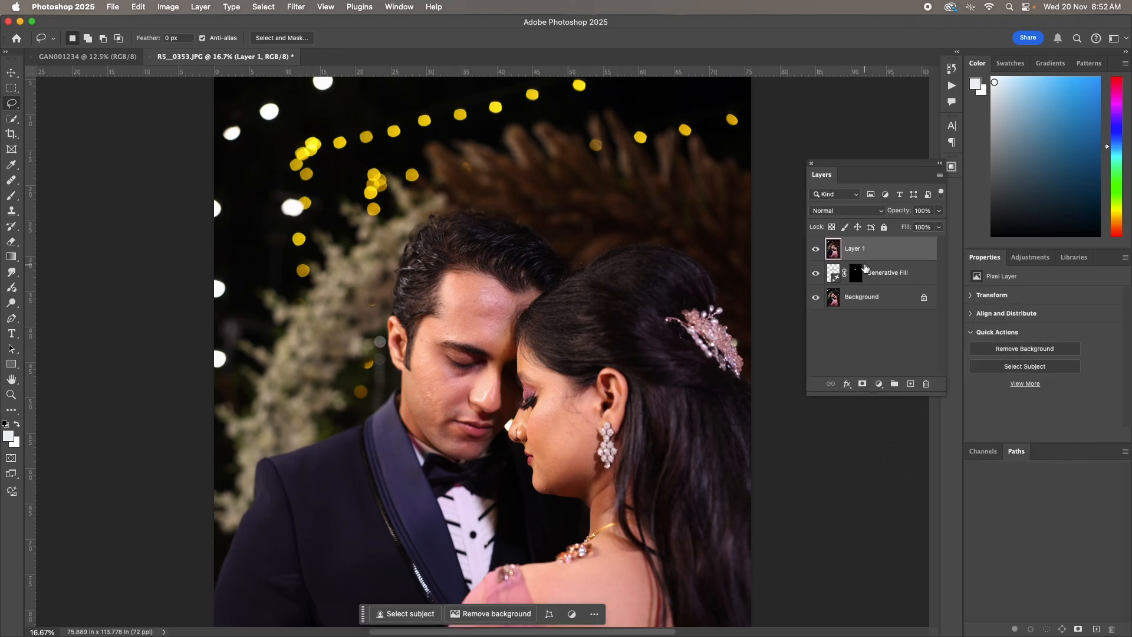
left_click(874, 268)
left_click(876, 298)
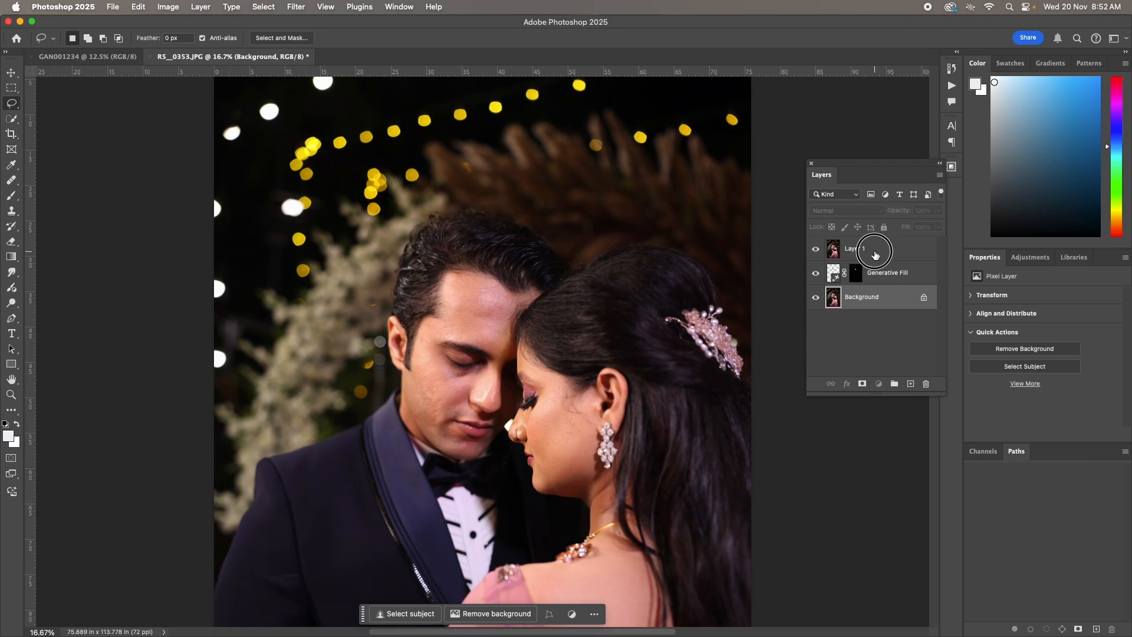
left_click(875, 253)
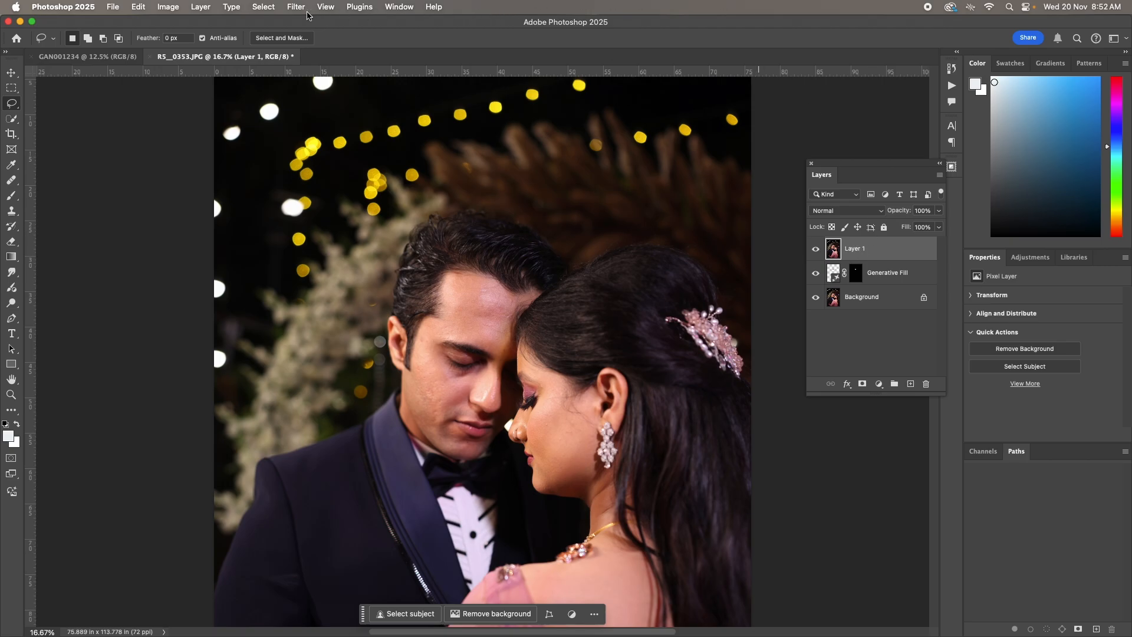
Open the stamped layer in the SkinFiner filter and examine the skin smoothing on both faces
left_click(299, 8)
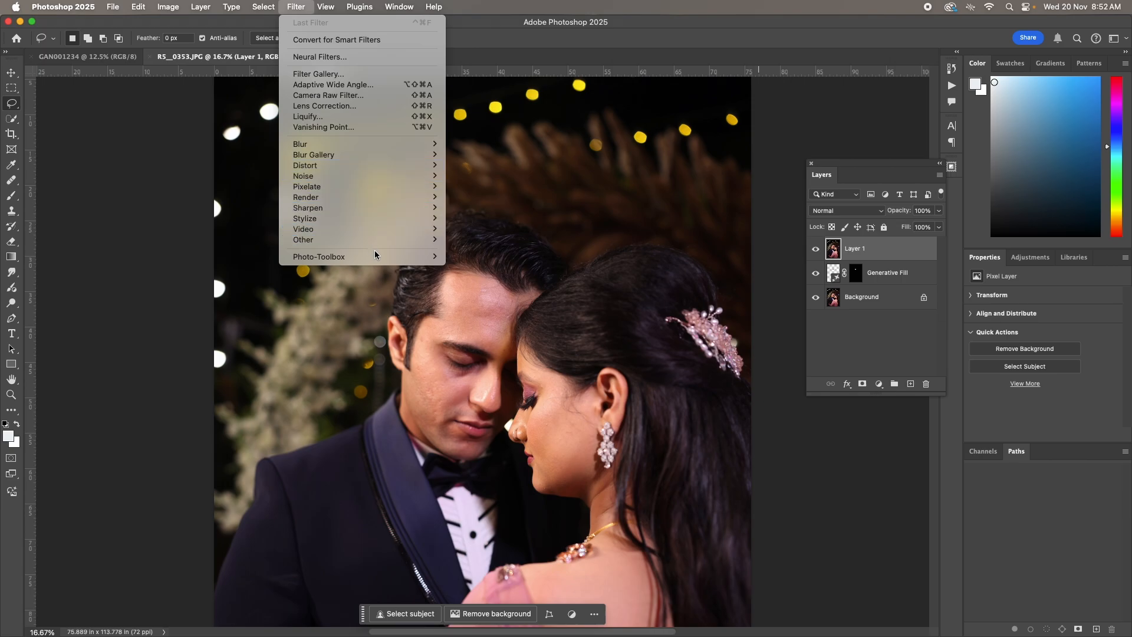
mouse_move(377, 257)
left_click(459, 257)
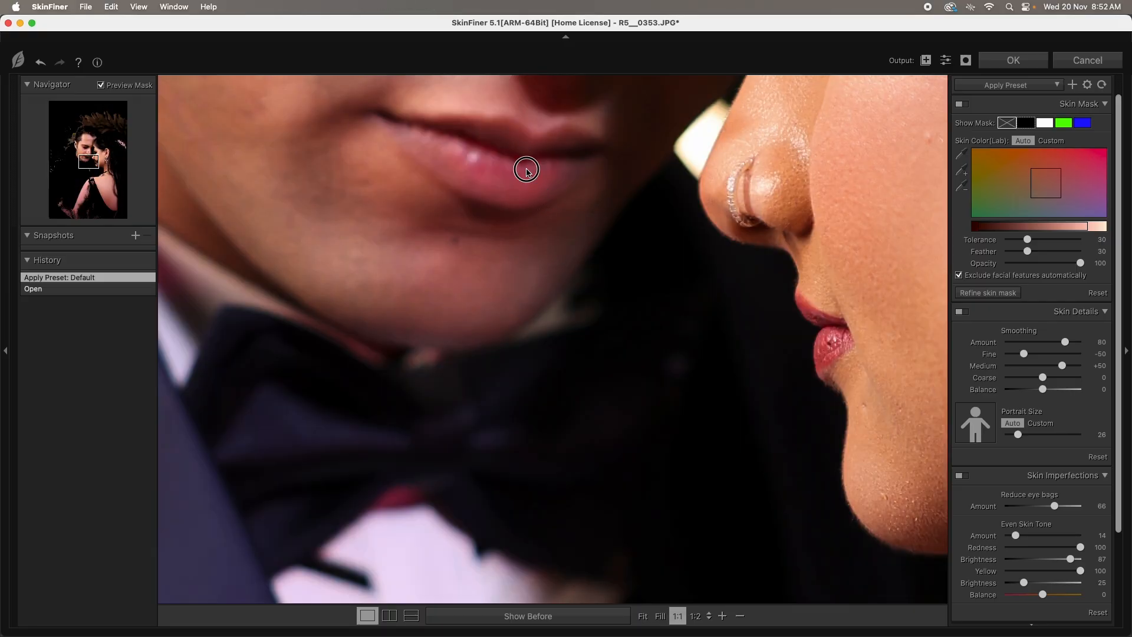
left_click_drag(523, 169, 581, 468)
left_click_drag(476, 273, 587, 329)
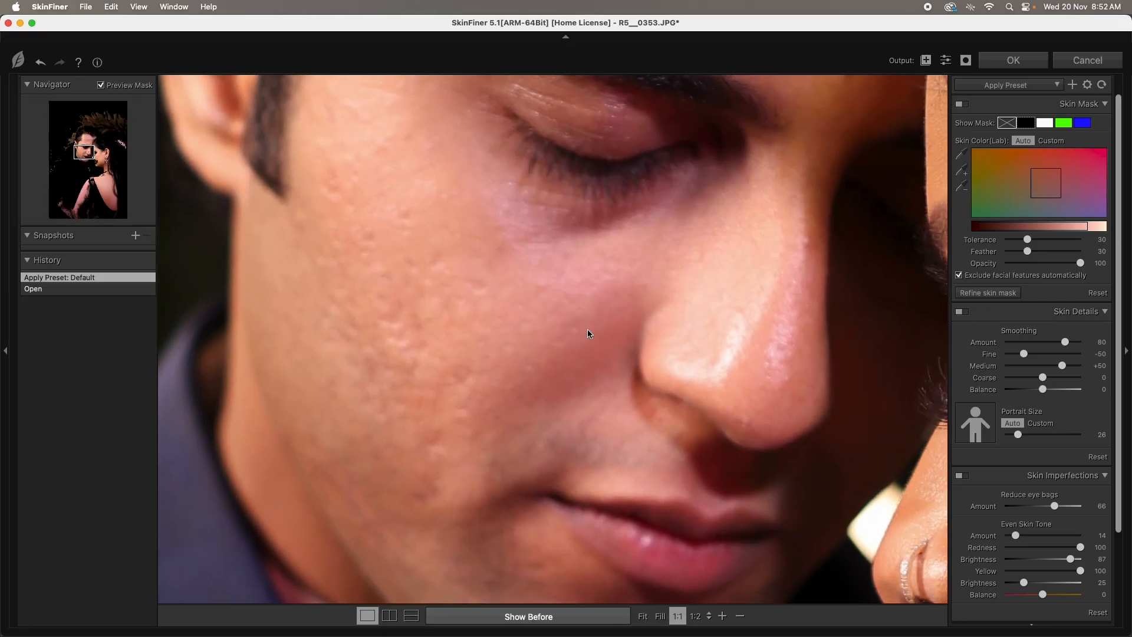
key("super+minus")
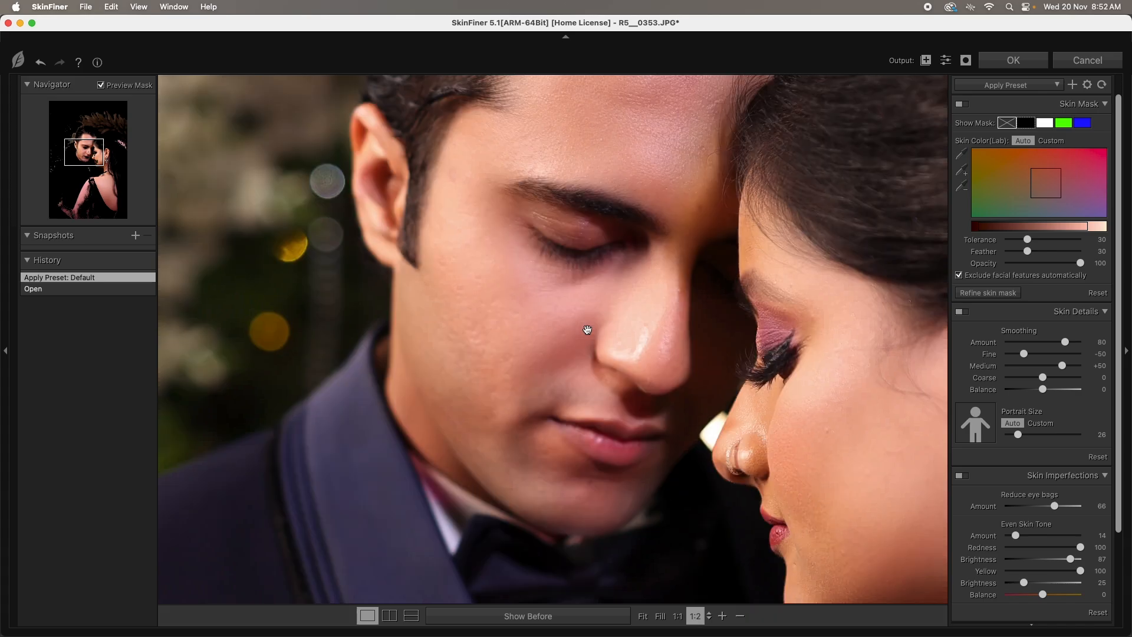
key("super+minus")
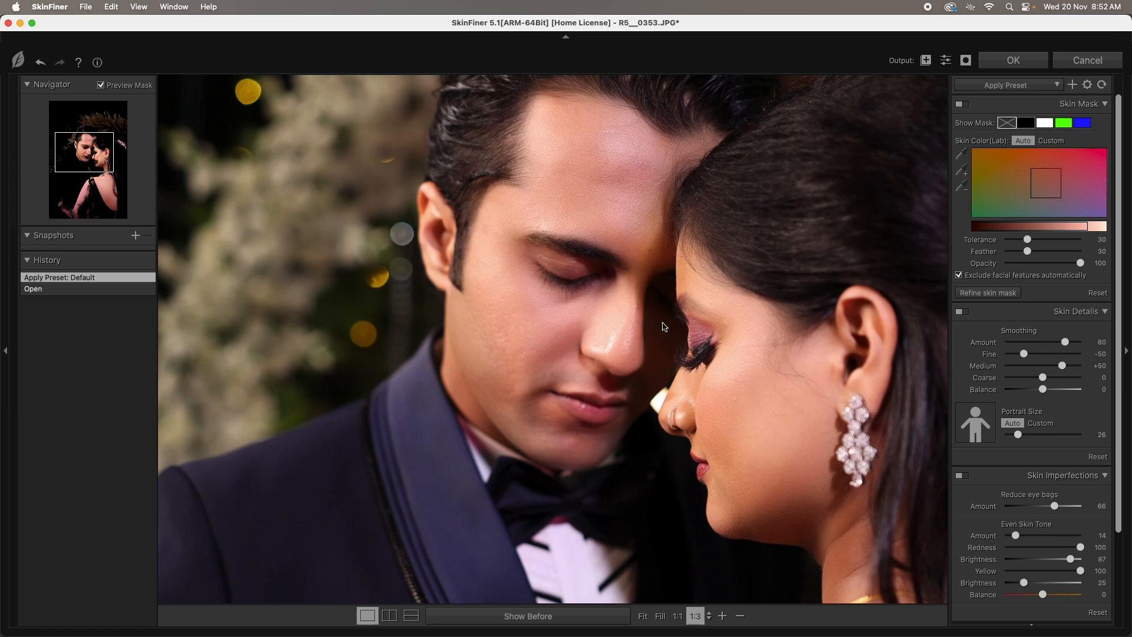
left_click_drag(665, 328, 478, 323)
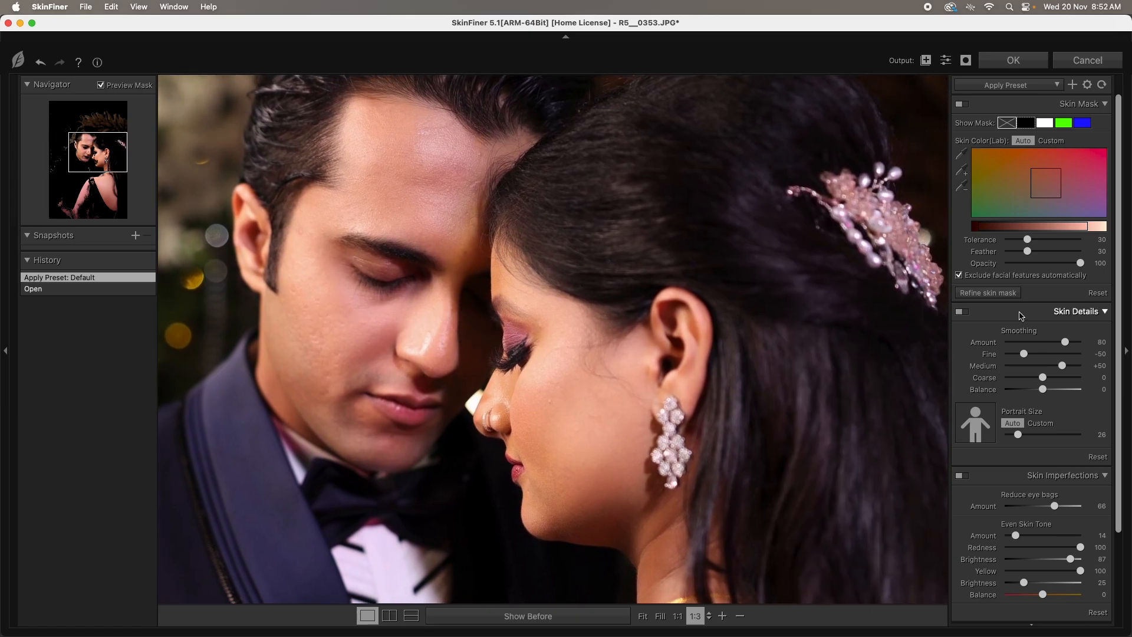
Set the Skin Tone saturation to +10 and brightness to +9, and apply SkinFiner to the stamped layer
left_click_drag(1119, 502, 1115, 593)
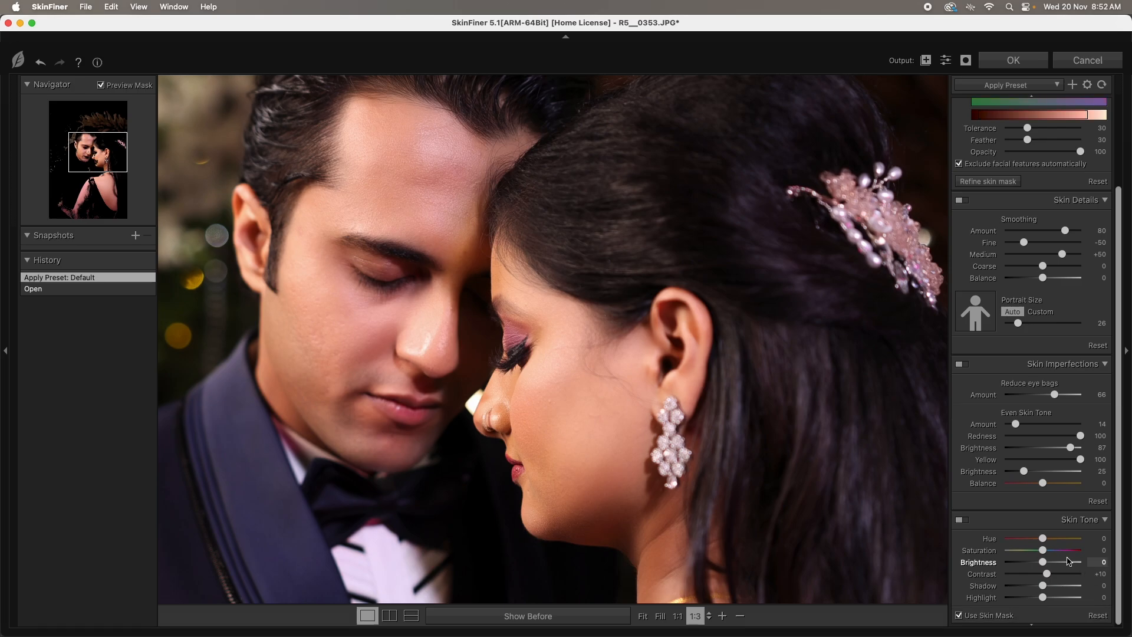
left_click(1043, 550)
left_click_drag(1042, 554, 1047, 563)
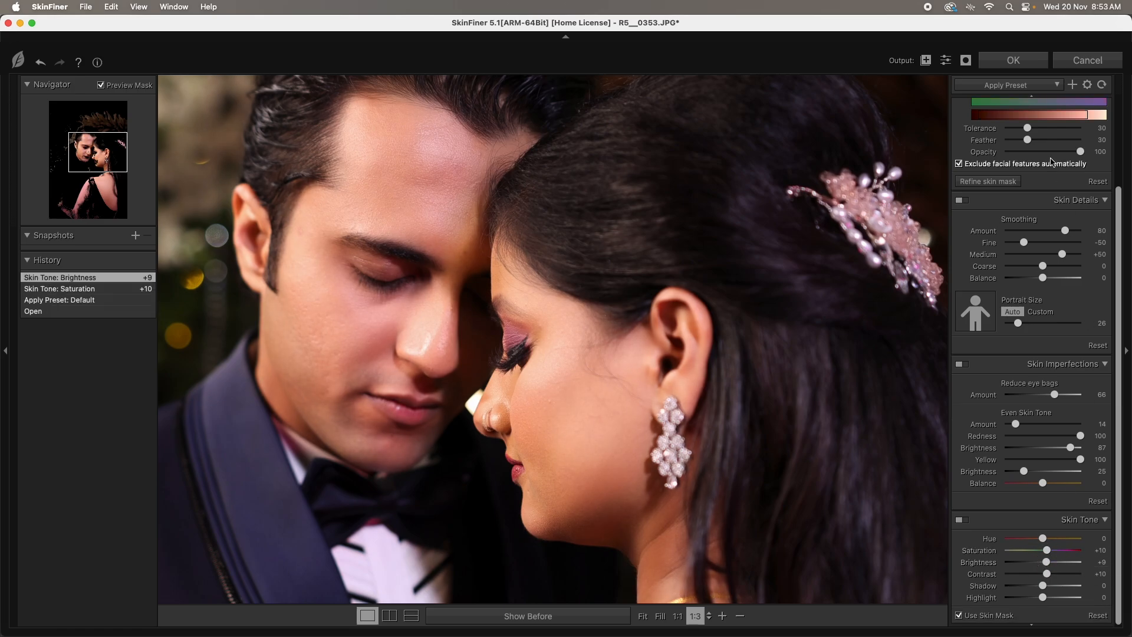
left_click(1023, 62)
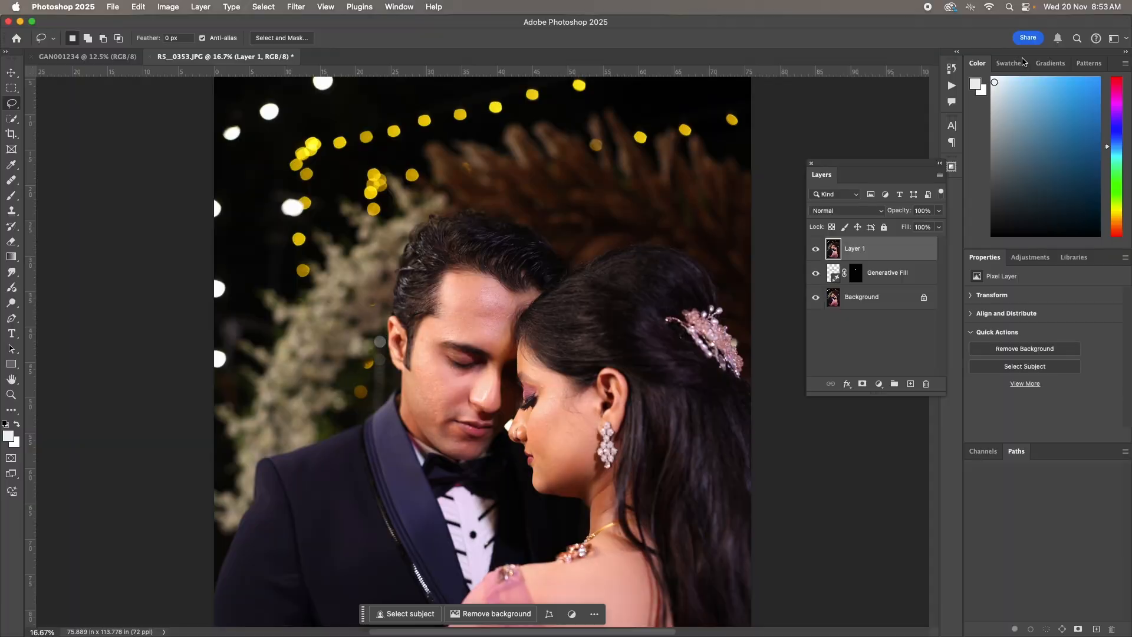
Inspect the smoothed faces, revert the photo to its saved version to compare the skin, and undo the revert
key("super+minus")
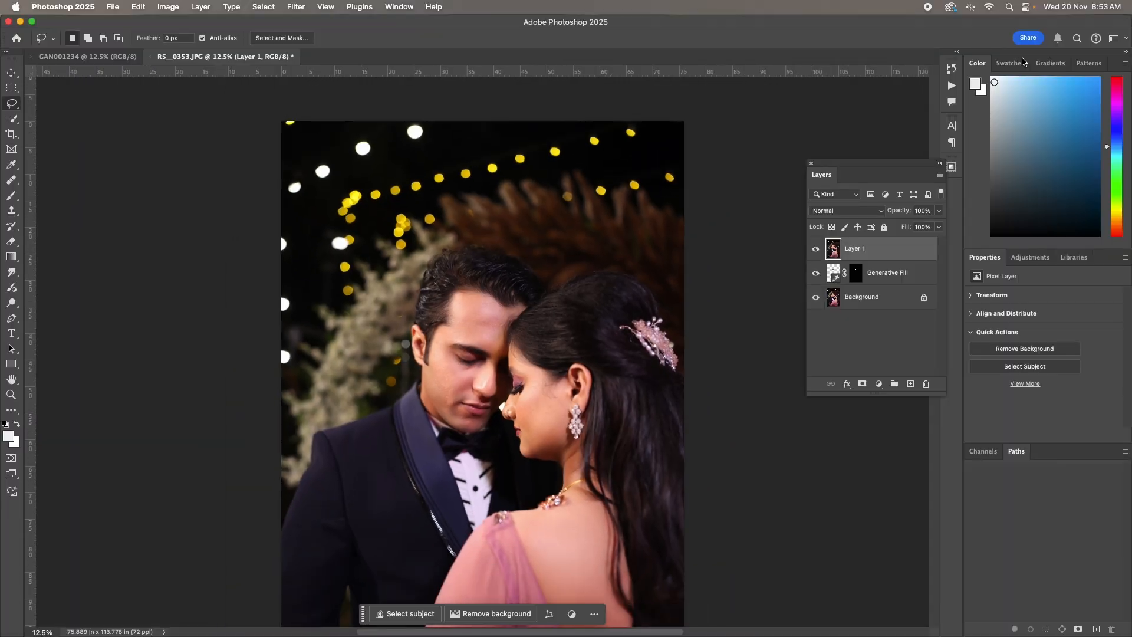
key("z")
left_click(534, 347)
left_click(459, 410)
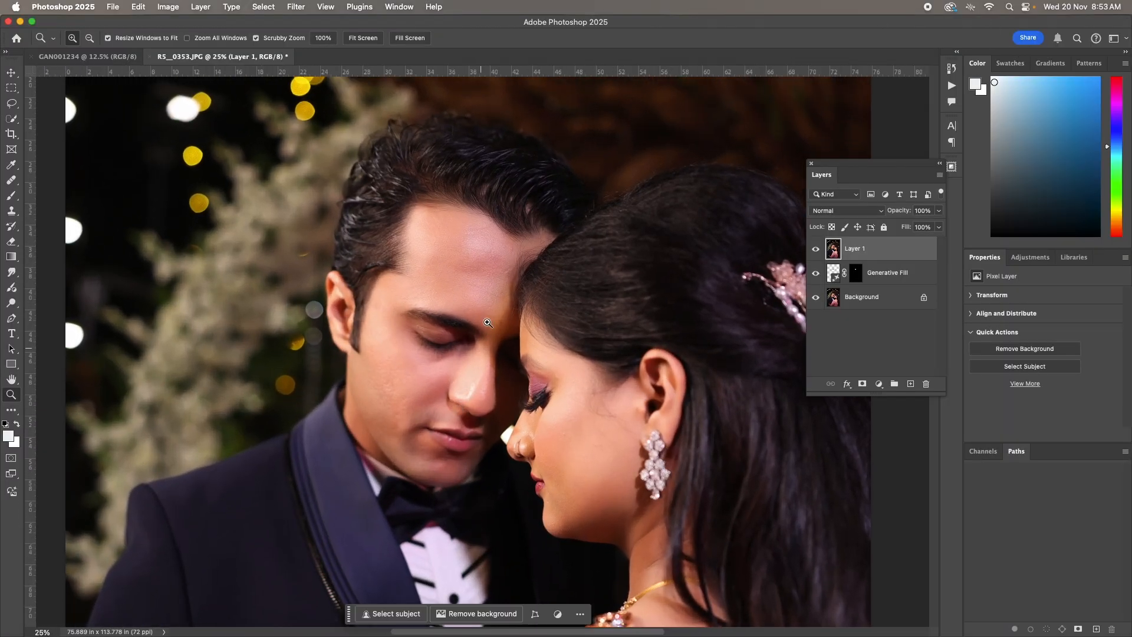
key("l")
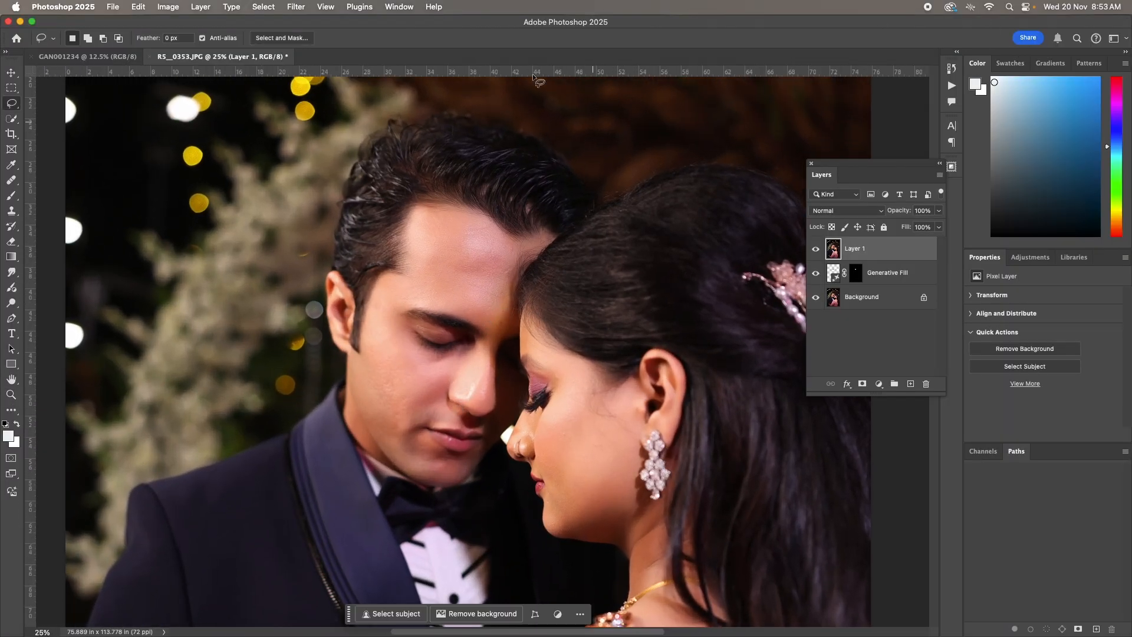
left_click(113, 7)
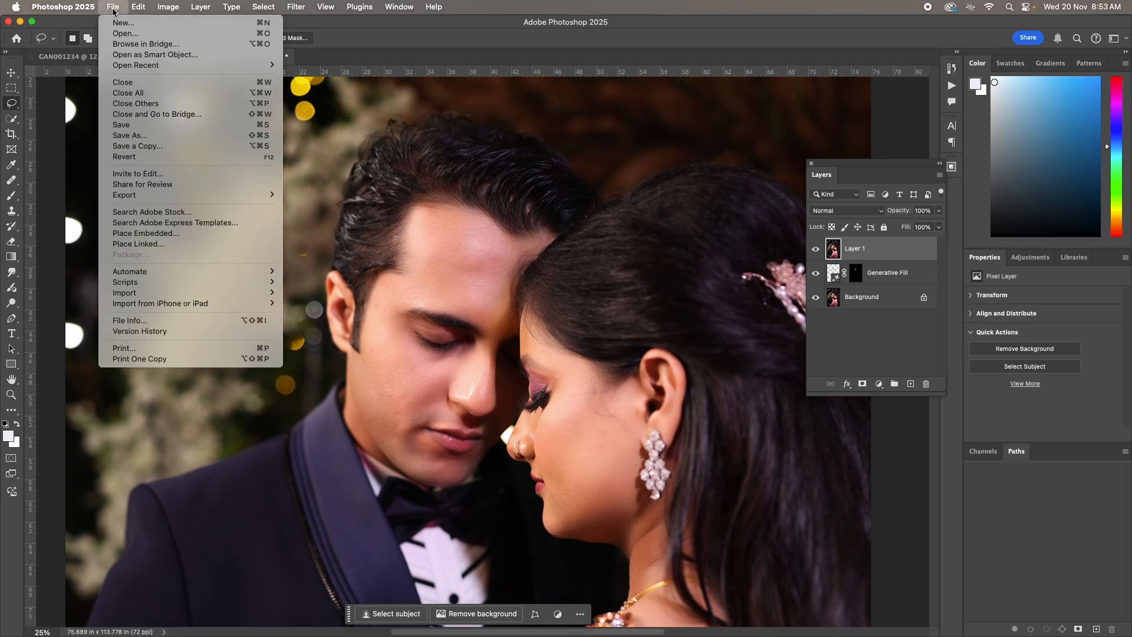
left_click(154, 159)
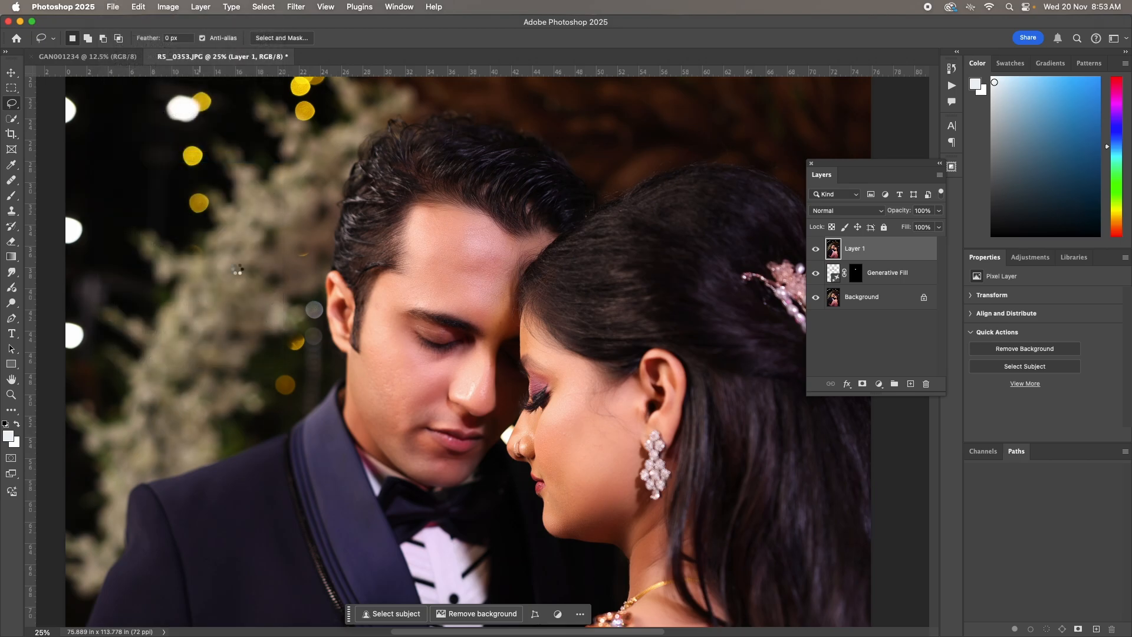
left_click(455, 419, "super")
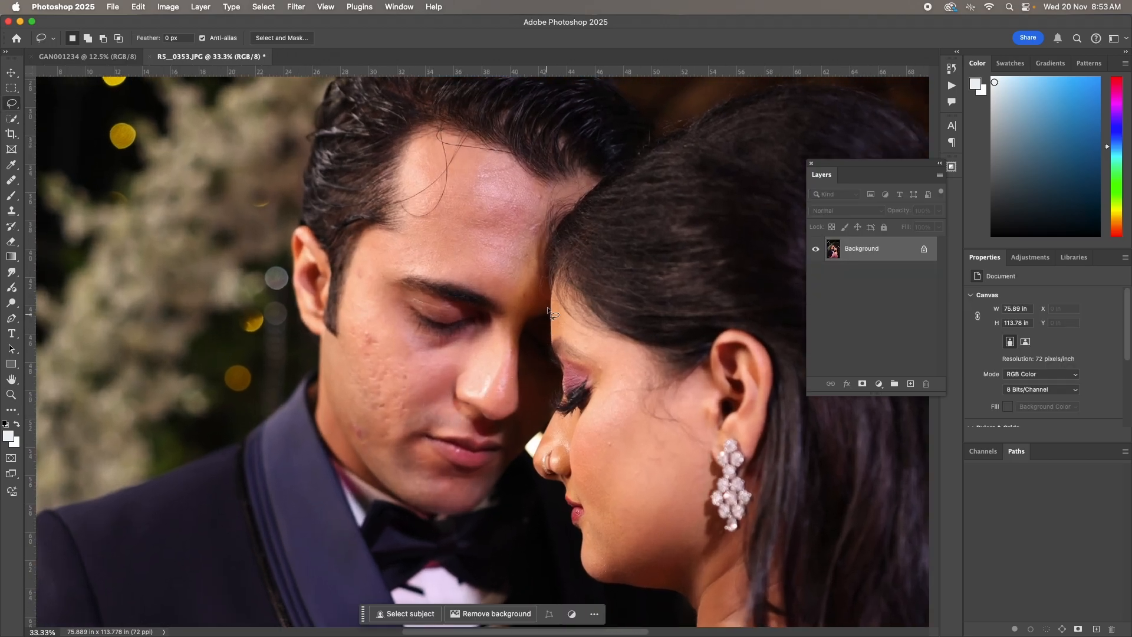
mouse_move(512, 296)
left_mouse_down()
mouse_move(511, 313)
mouse_move(475, 328)
left_mouse_up()
key("super+z")
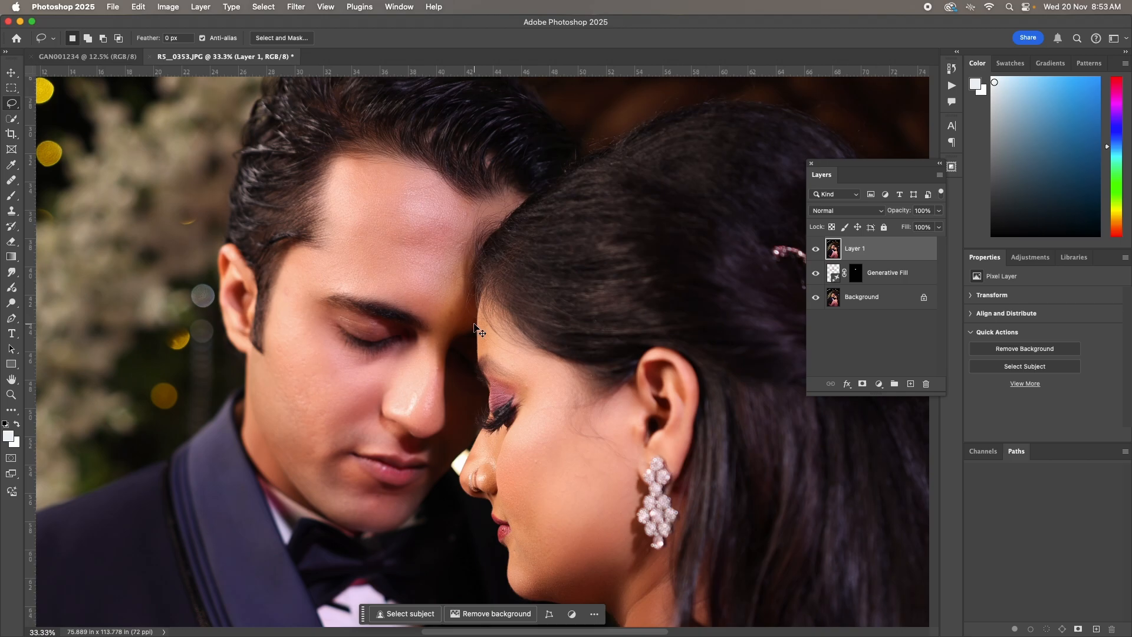
Move the retouched portrait layer into the GAN001234 document and place it over the right half of the canvas
scroll(475, 325, "down", 4)
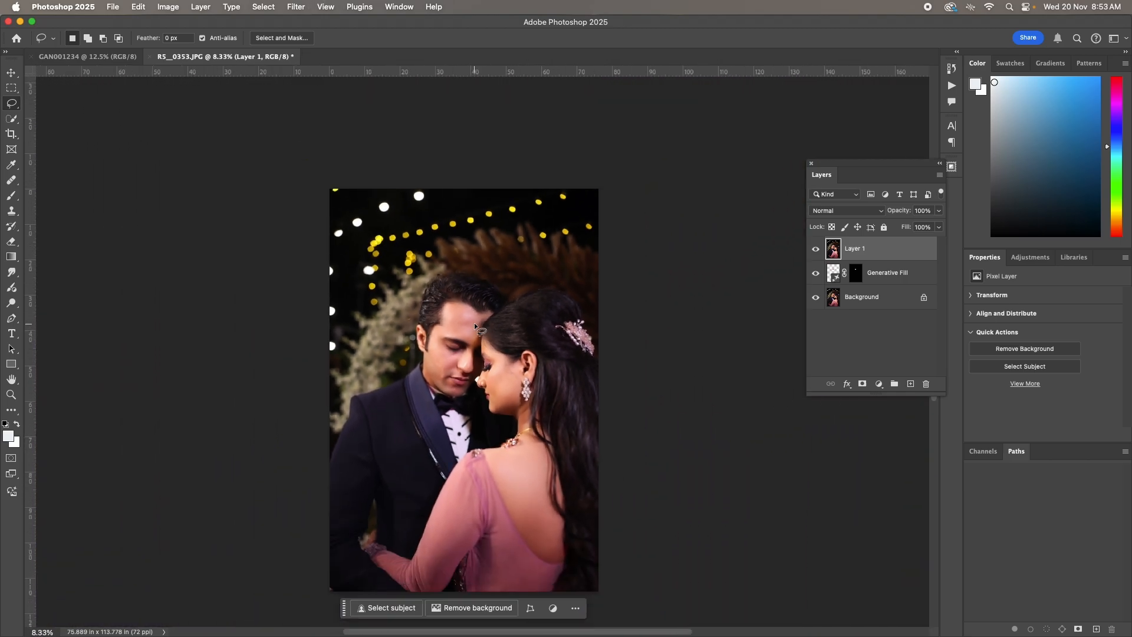
key("v")
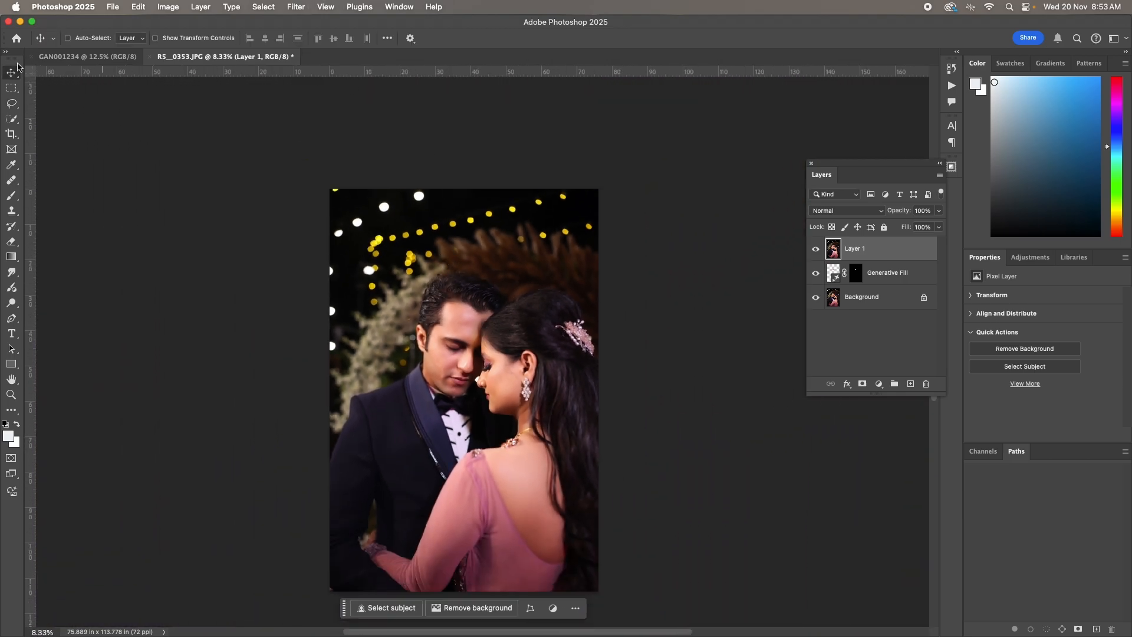
left_click_drag(384, 240, 624, 331)
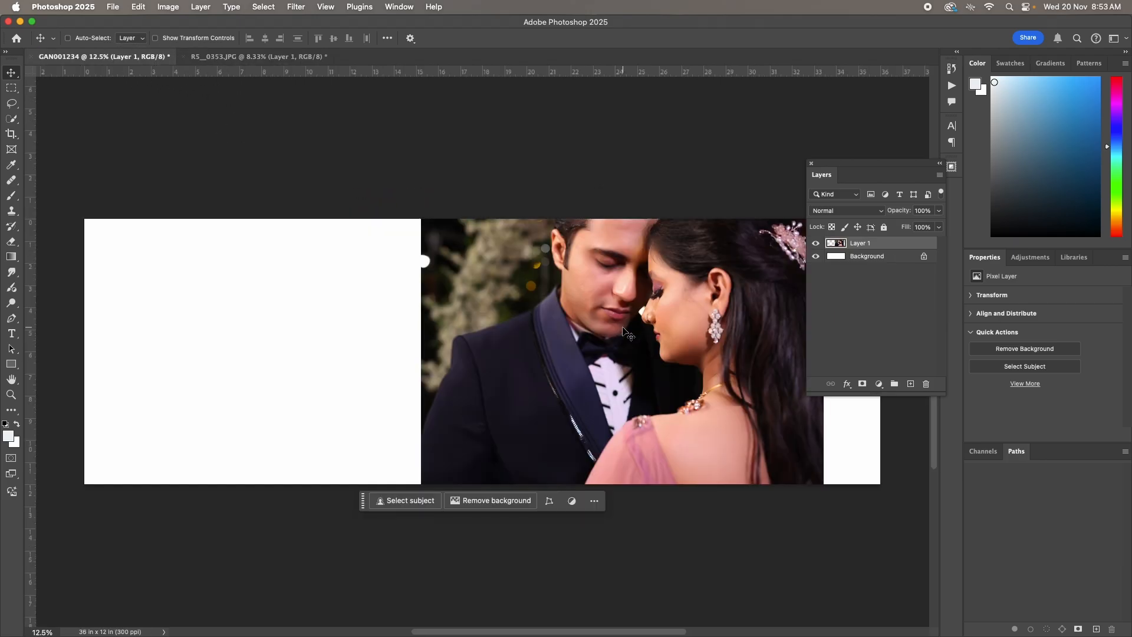
key("Tab")
mouse_move(870, 327)
left_mouse_down()
mouse_move(929, 393)
mouse_move(883, 319)
left_mouse_up()
Free-transform the portrait slightly smaller and reposition it so it fills the right half of the canvas with both heads in frame
key("super+t")
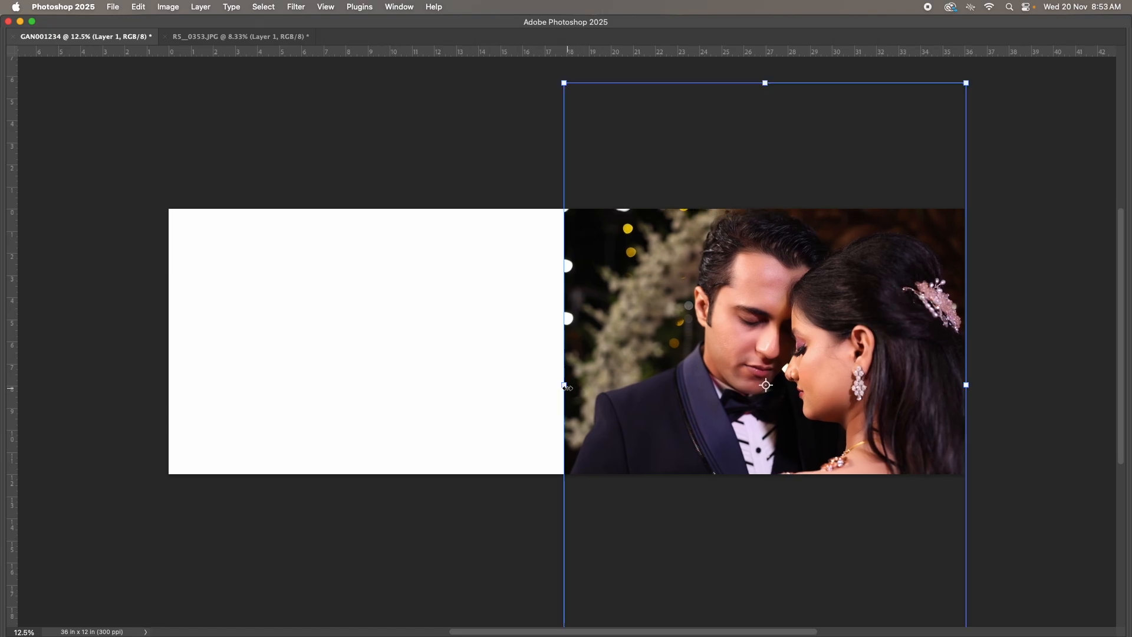
left_click_drag(568, 388, 573, 388)
left_click_drag(805, 402, 805, 396)
double_click(818, 348)
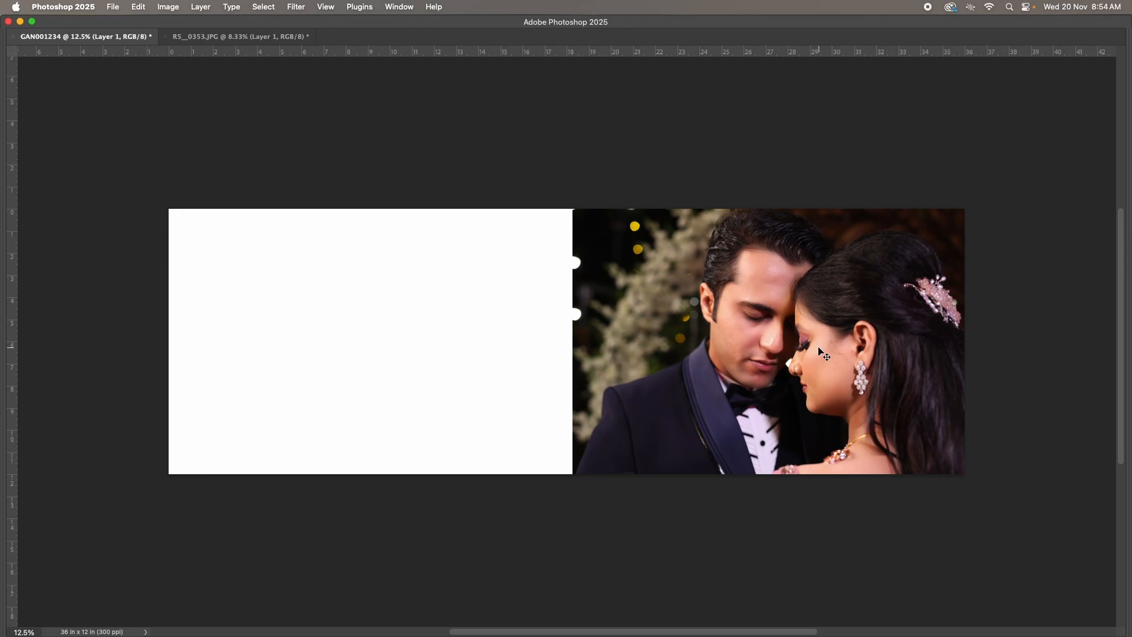
key("Tab")
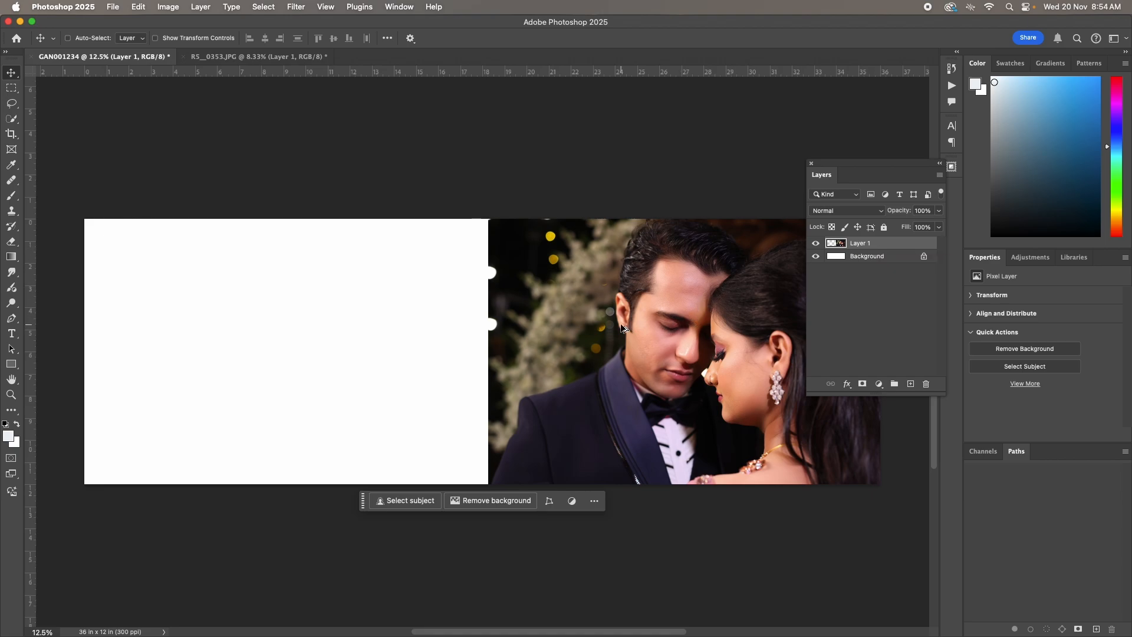
Duplicate the portrait to the left, rotate the copy about 90° counterclockwise, and place it against the canvas's left edge
left_click_drag(623, 328, 277, 333)
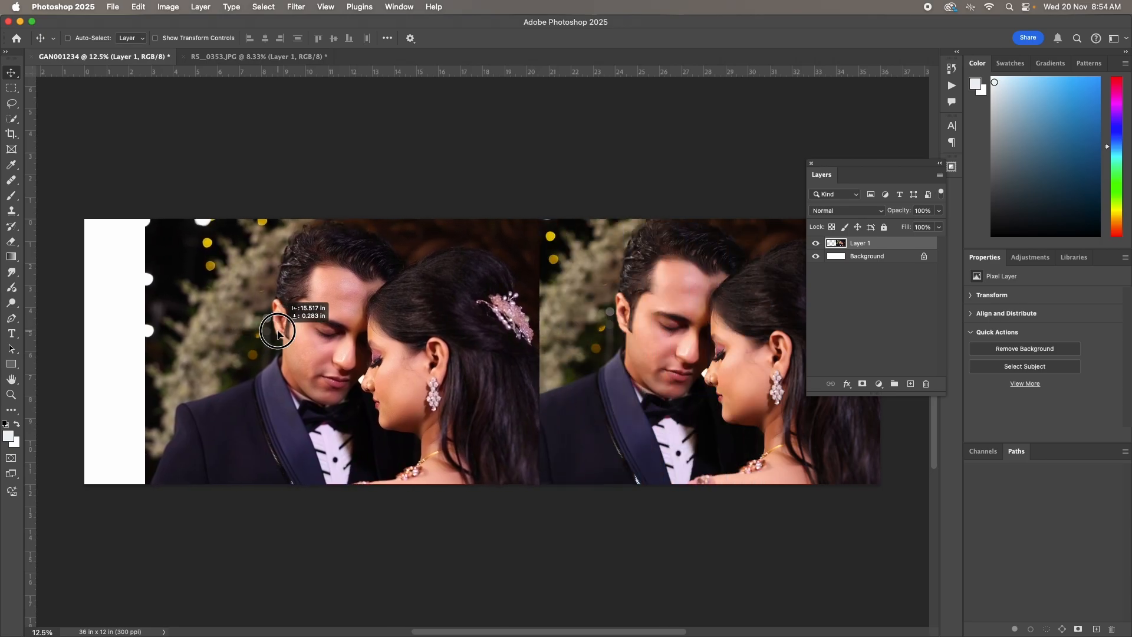
key("ctrl+j")
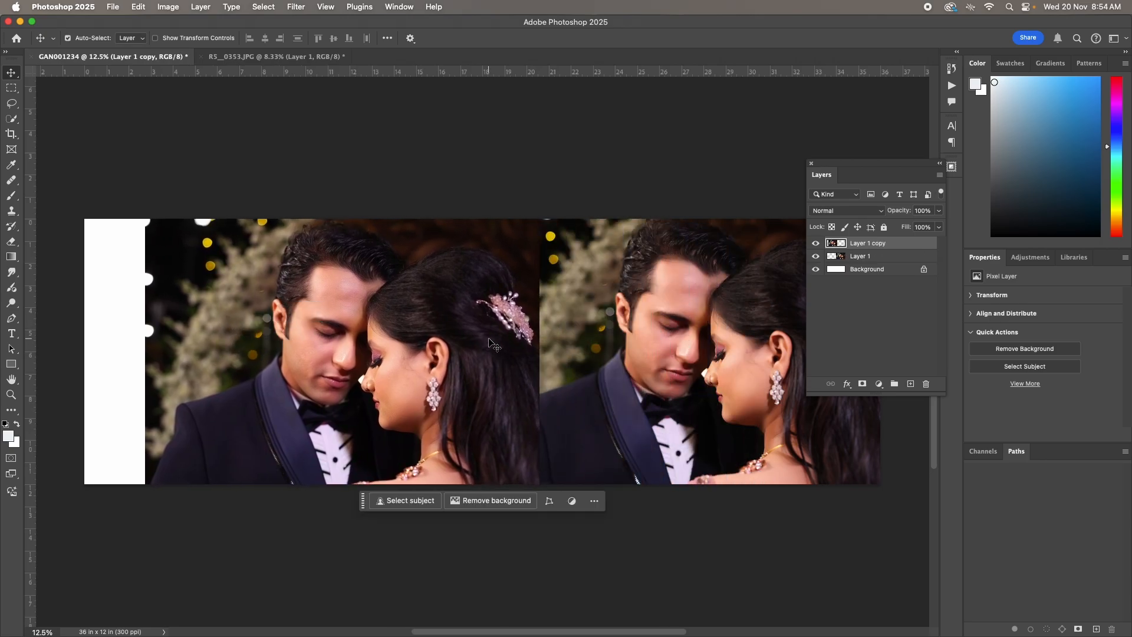
key("ctrl+t")
left_click_drag(534, 370, 343, 195)
left_click_drag(413, 331, 434, 319)
key("Return")
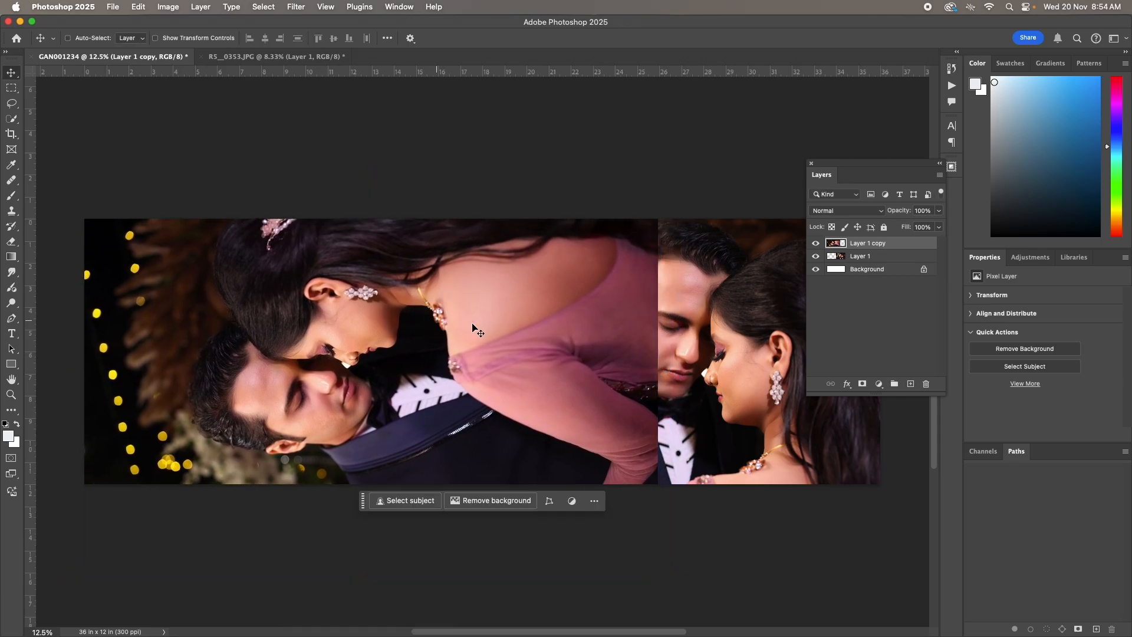
Apply a Gaussian Blur of about 365 pixels to the rotated portrait copy and place its layer below the original portrait
left_click(297, 7)
mouse_move(354, 144)
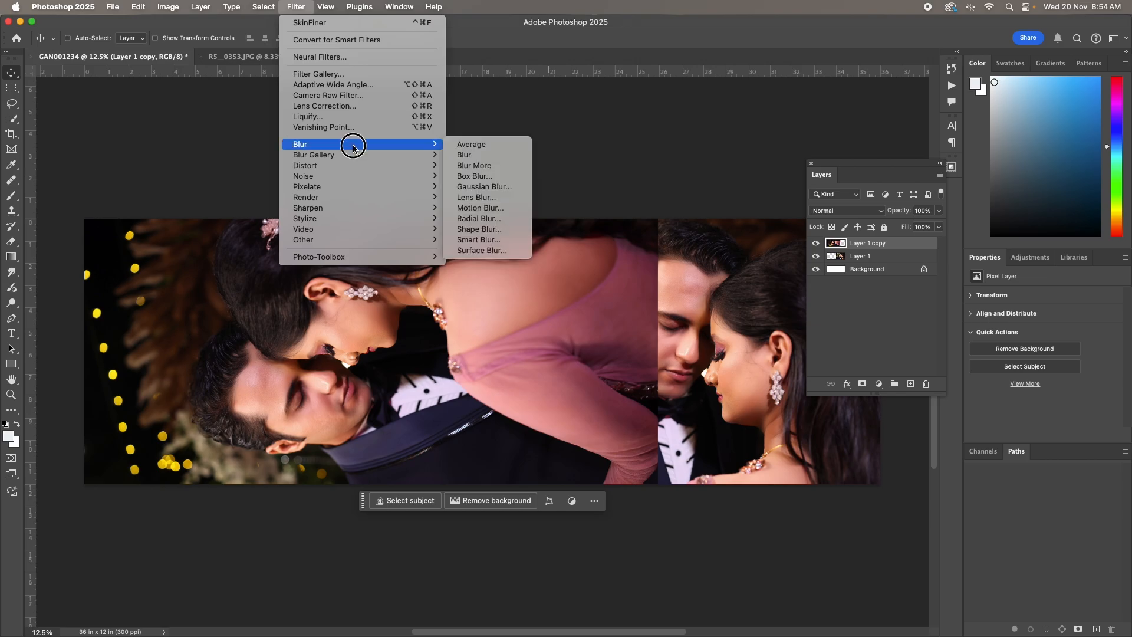
left_click(480, 187)
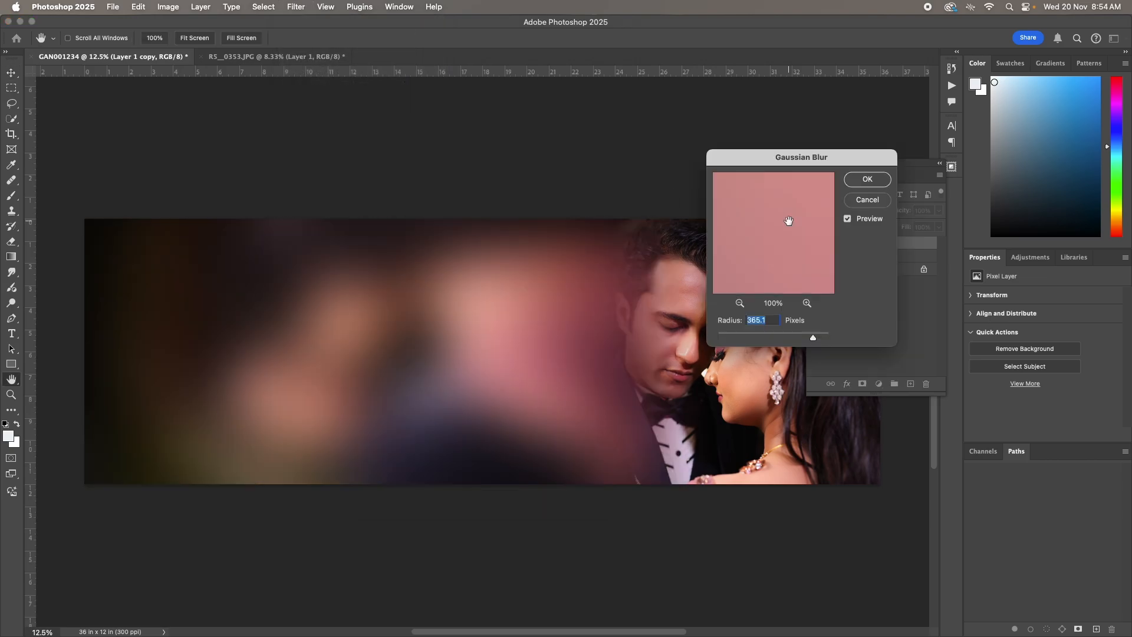
left_click_drag(813, 338, 813, 339)
left_click(867, 179)
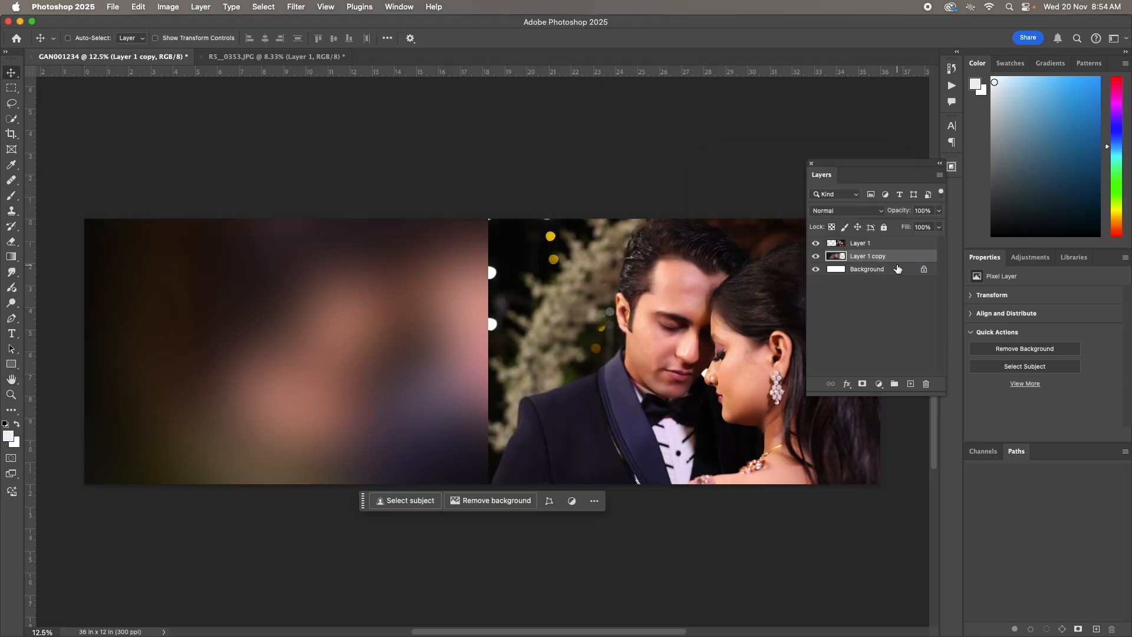
Temporarily hide the portrait layer and stretch the blurred copy horizontally toward the canvas's right edge
left_click(815, 244)
key("Tab")
key("super+t")
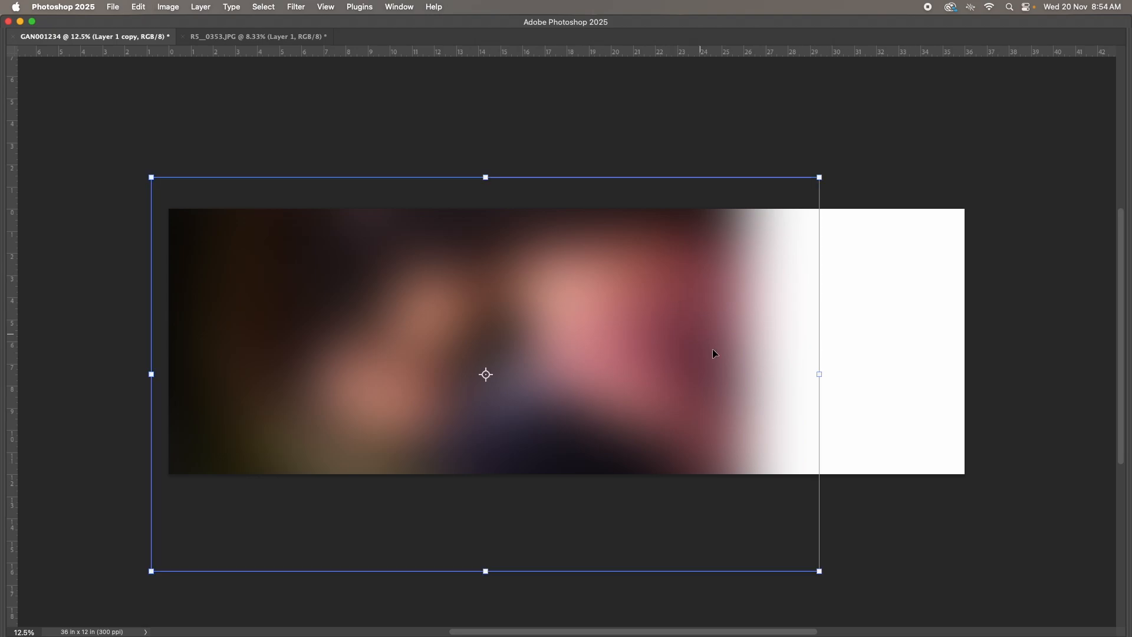
left_click_drag(816, 375, 967, 381)
key("Return")
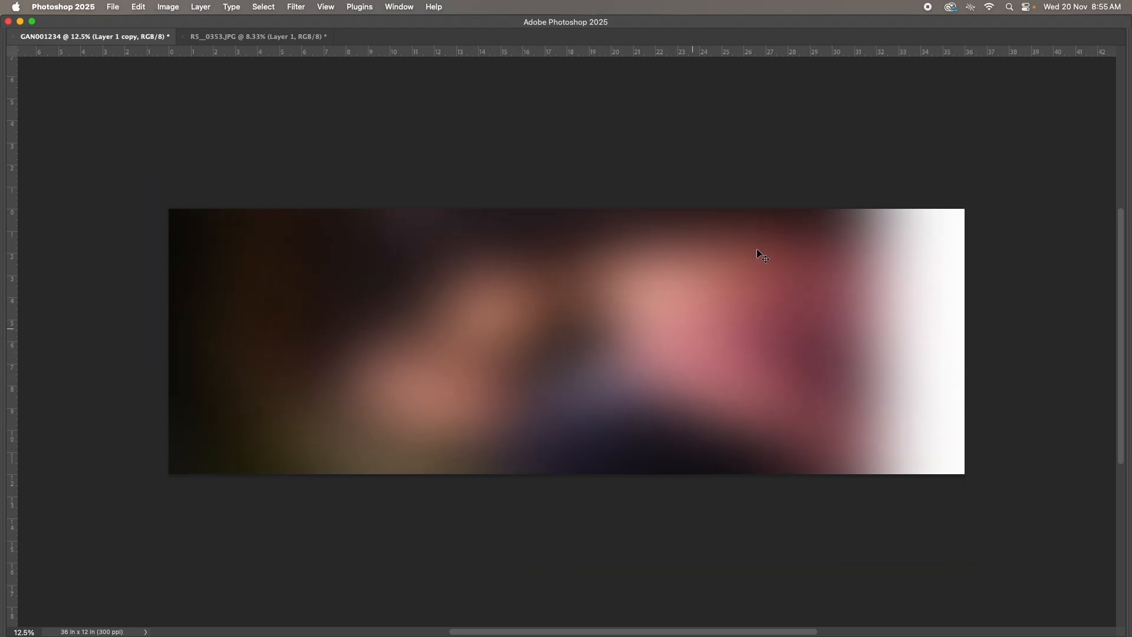
key("Tab")
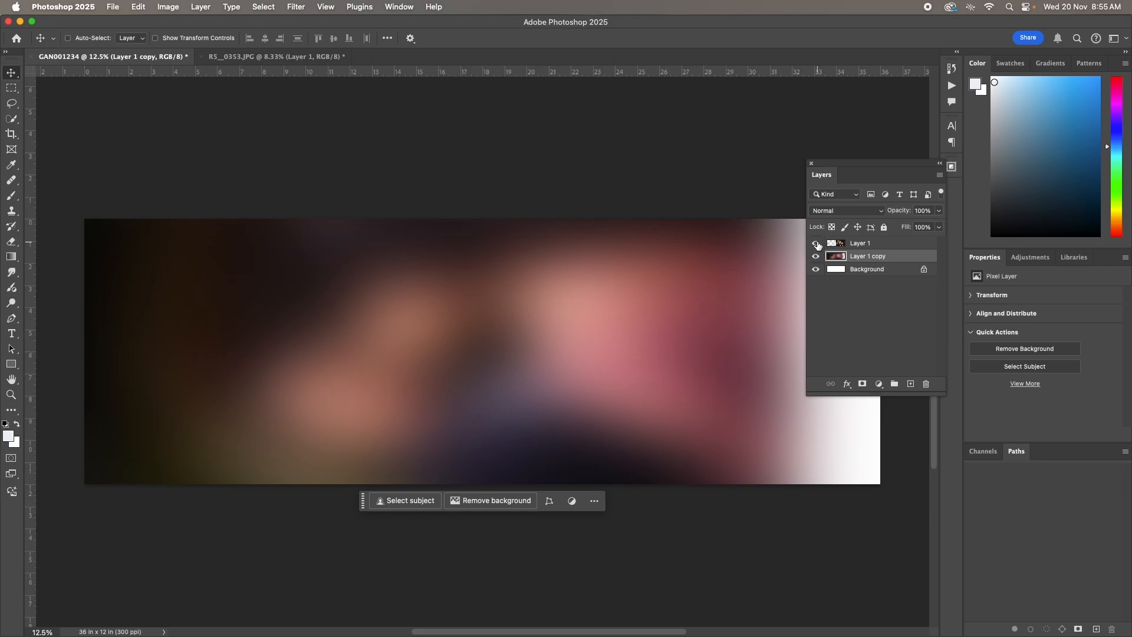
left_click(816, 243)
Add a black, hide-all layer mask to the portrait on Layer 1
left_click(854, 244)
key("Tab")
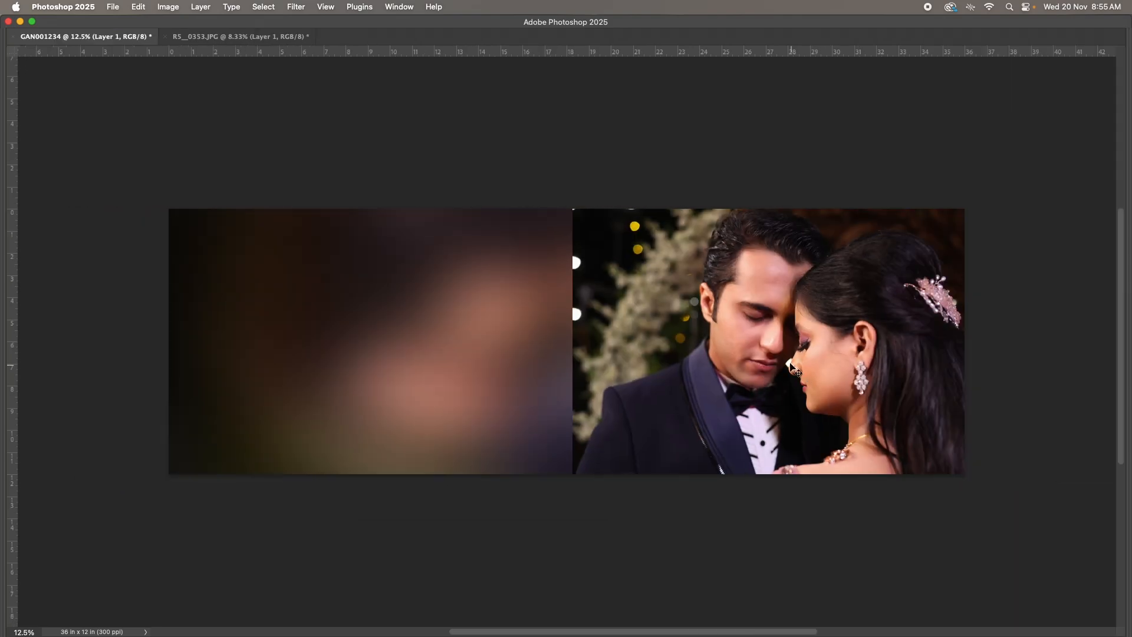
right_click(791, 363)
left_click(803, 369)
left_click_drag(886, 347, 888, 351)
key("Tab")
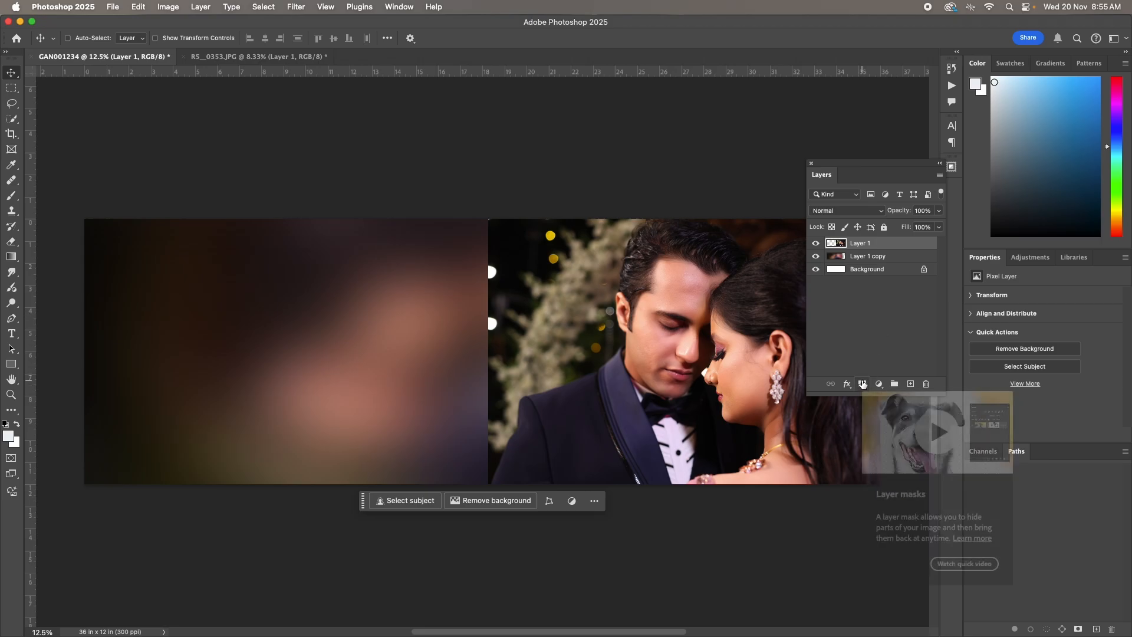
left_click(862, 384)
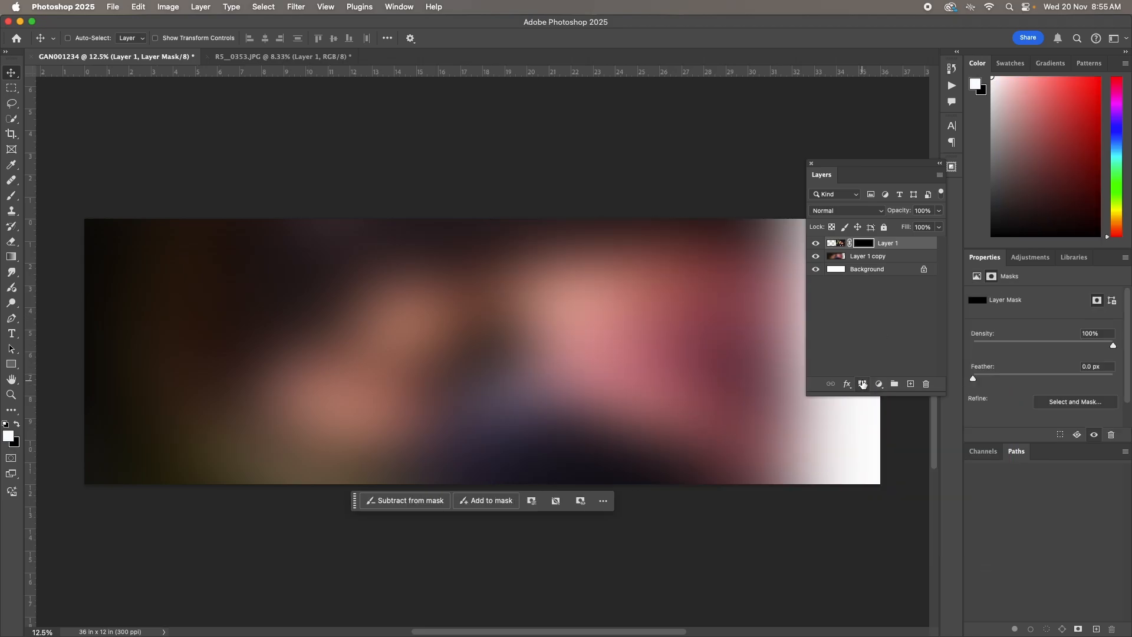
Paint white on the portrait's mask with a 4700 px soft brush to reveal the couple over the spread's right side
key("b")
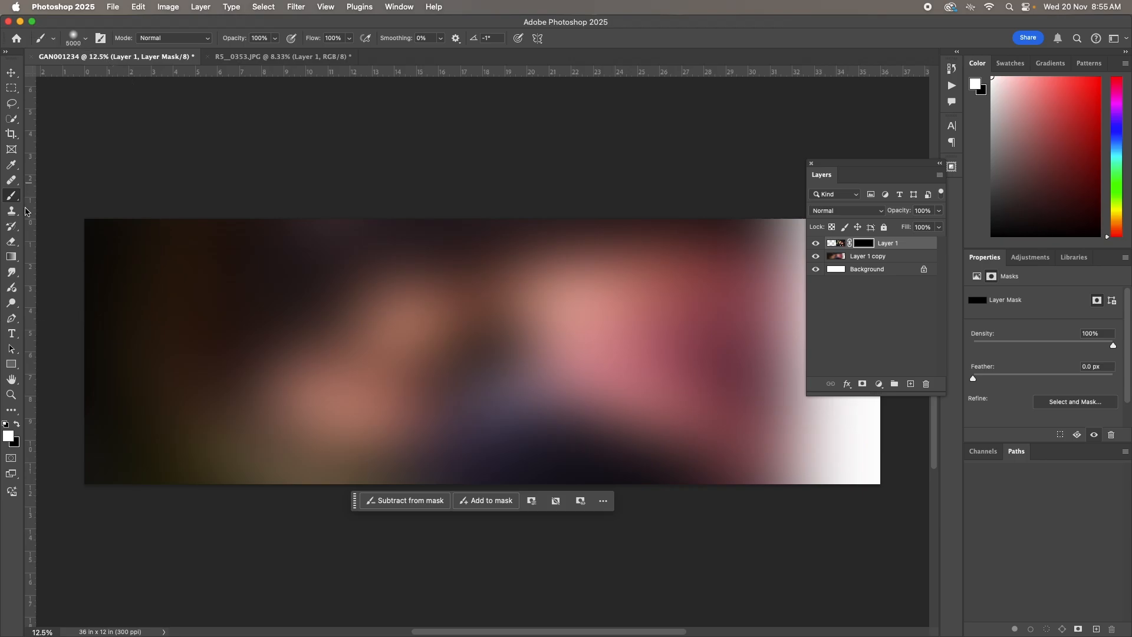
key("Tab")
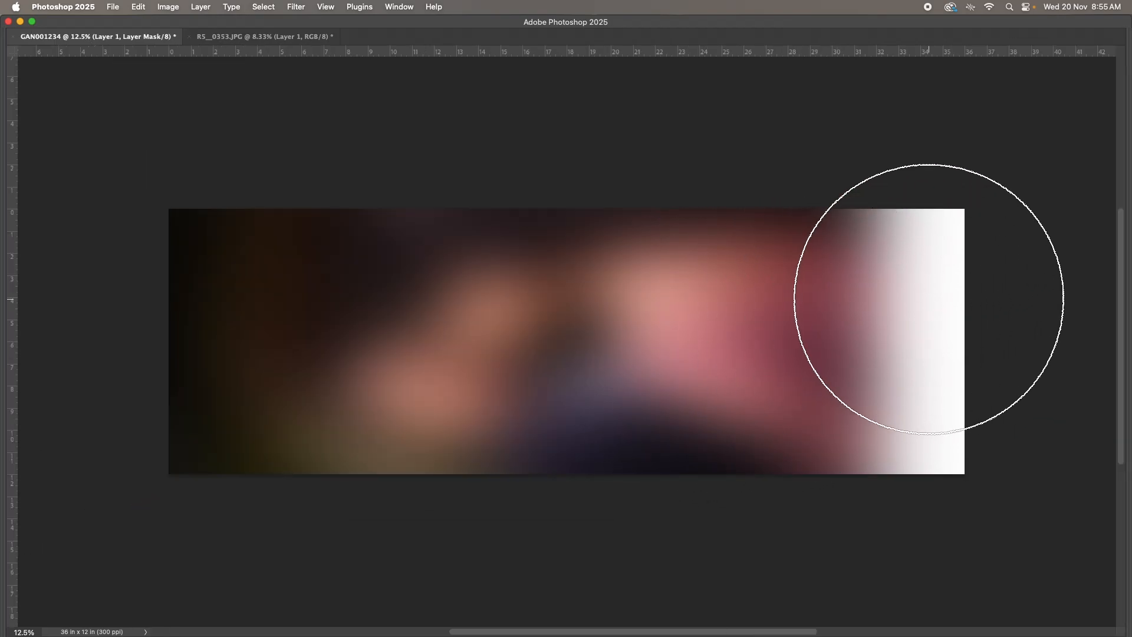
key("Tab")
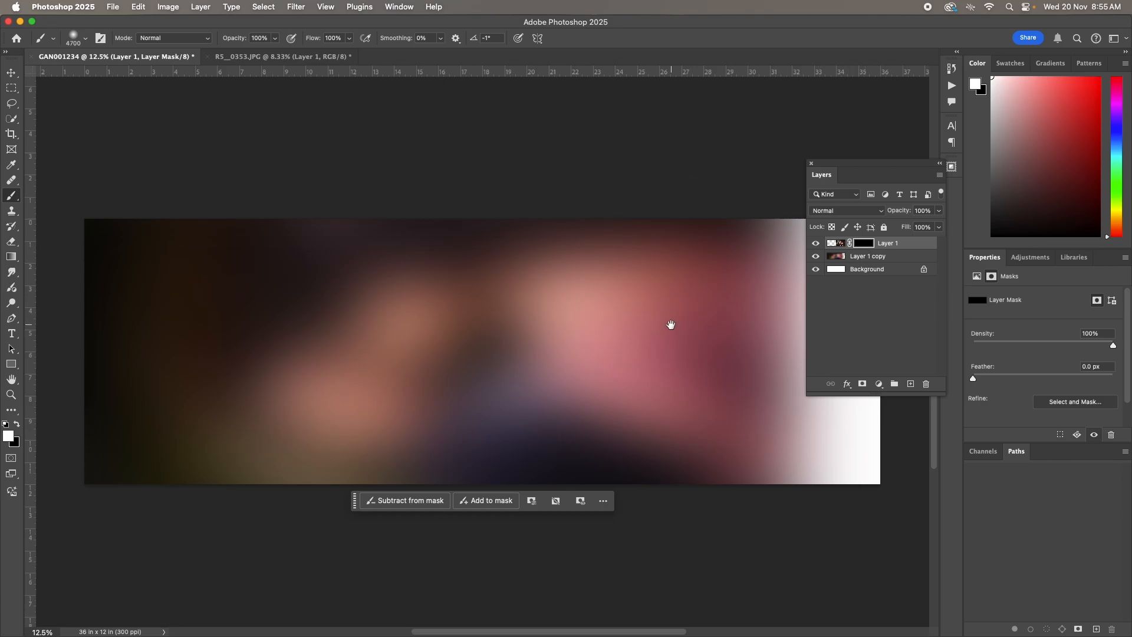
left_click_drag(671, 324, 497, 326)
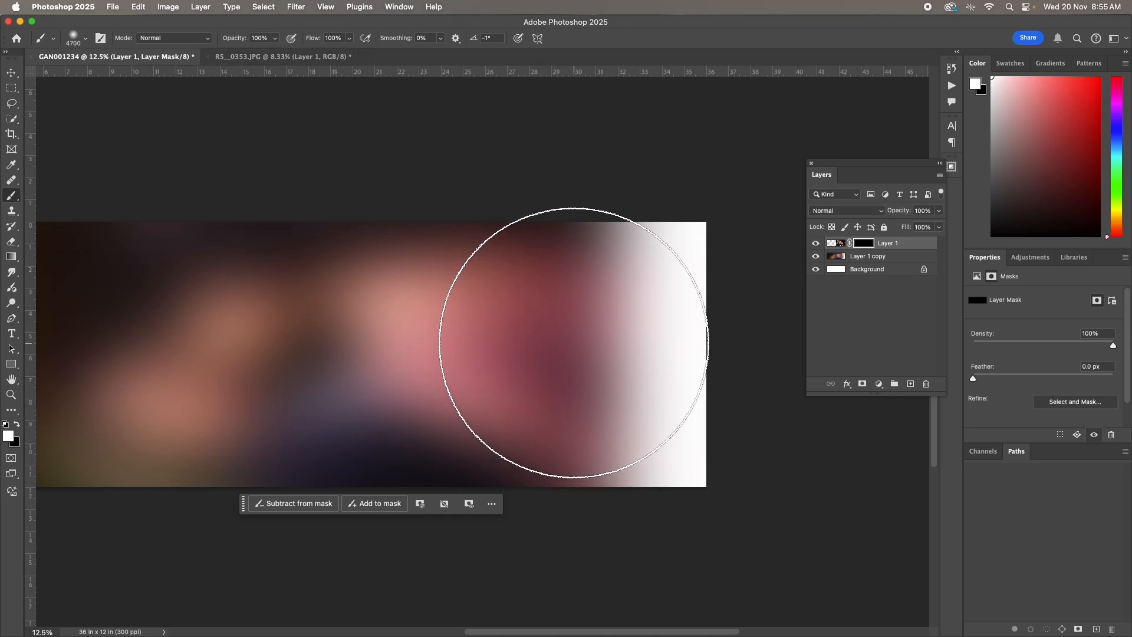
mouse_move(574, 343)
left_mouse_down()
mouse_move(532, 342)
mouse_move(625, 335)
mouse_move(703, 312)
mouse_move(679, 306)
mouse_move(701, 265)
mouse_move(735, 390)
left_mouse_up()
left_click_drag(513, 329, 630, 317)
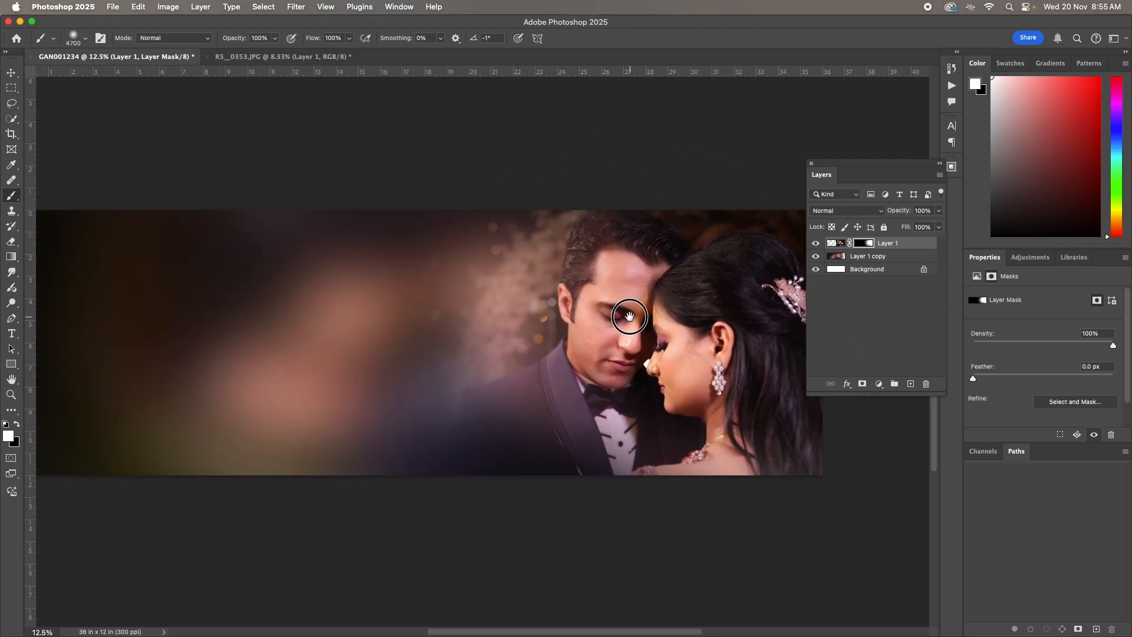
Fade the portrait's left side further into the blurred background with a large mask brush, and undo the dab over the faces
key("Tab")
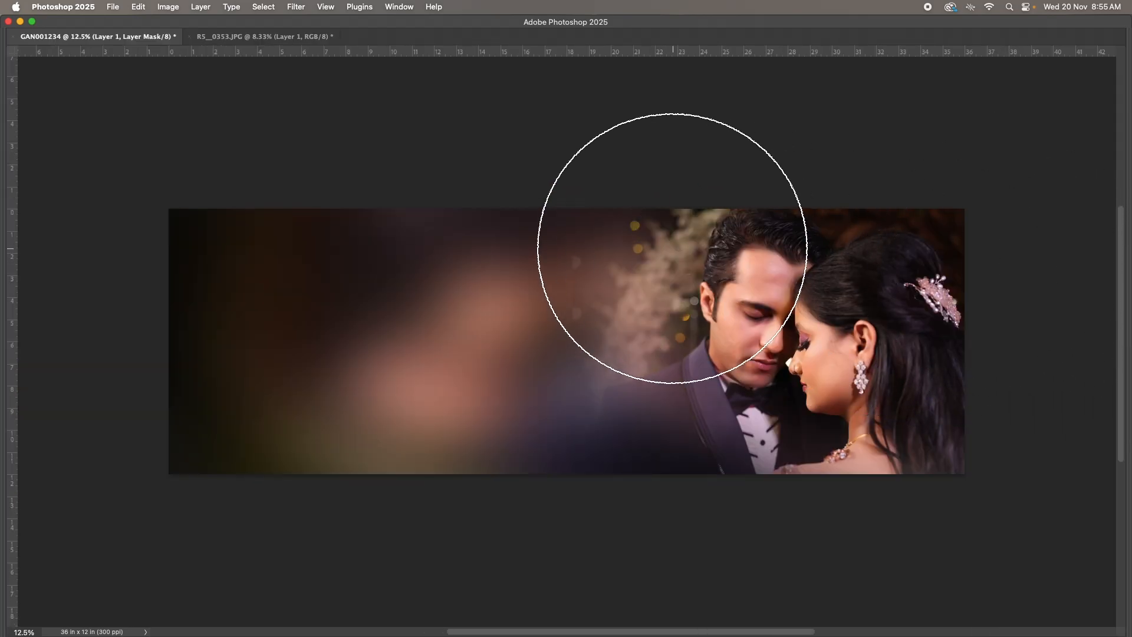
mouse_move(672, 249)
left_mouse_down()
mouse_move(628, 258)
mouse_move(565, 237)
mouse_move(453, 247)
mouse_move(568, 213)
mouse_move(517, 350)
mouse_move(492, 332)
left_mouse_up()
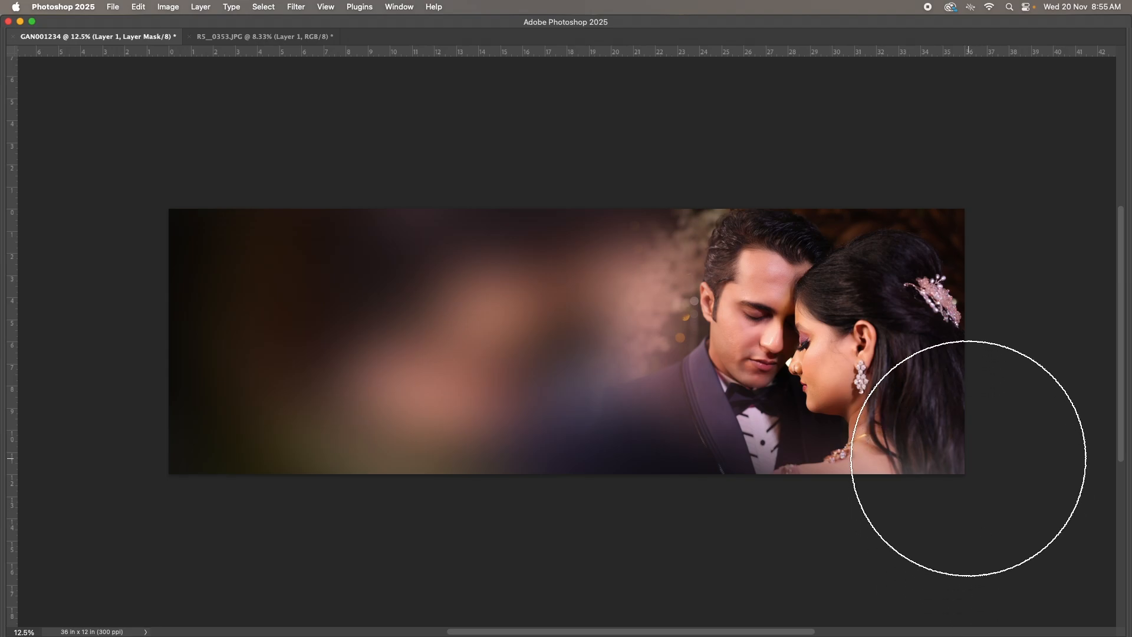
left_click(793, 324)
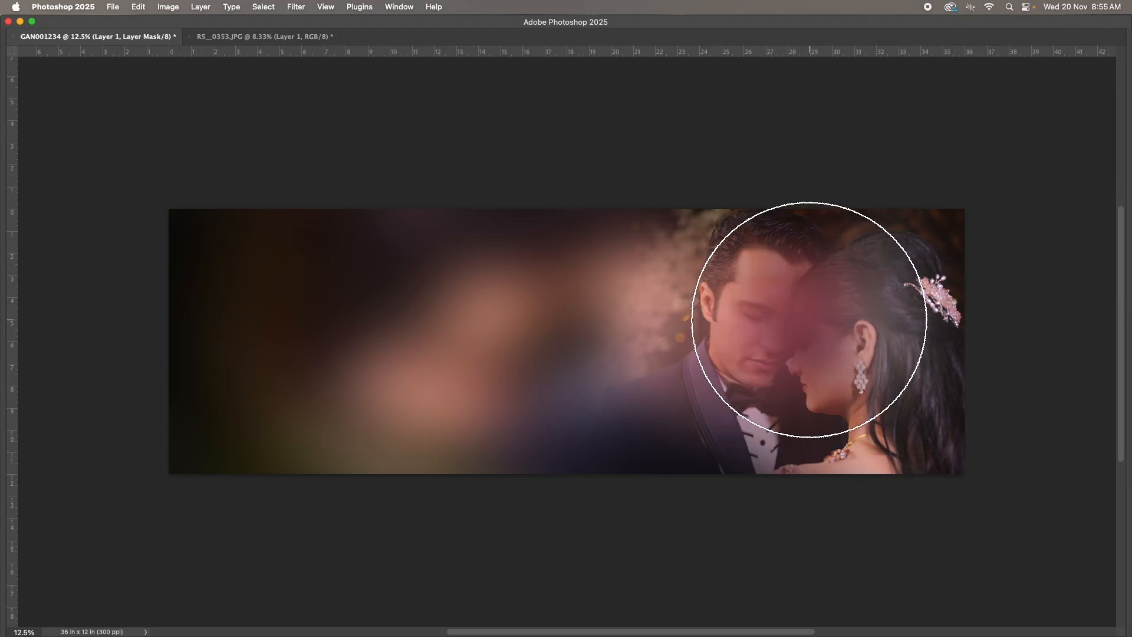
key("super+z")
key("Tab")
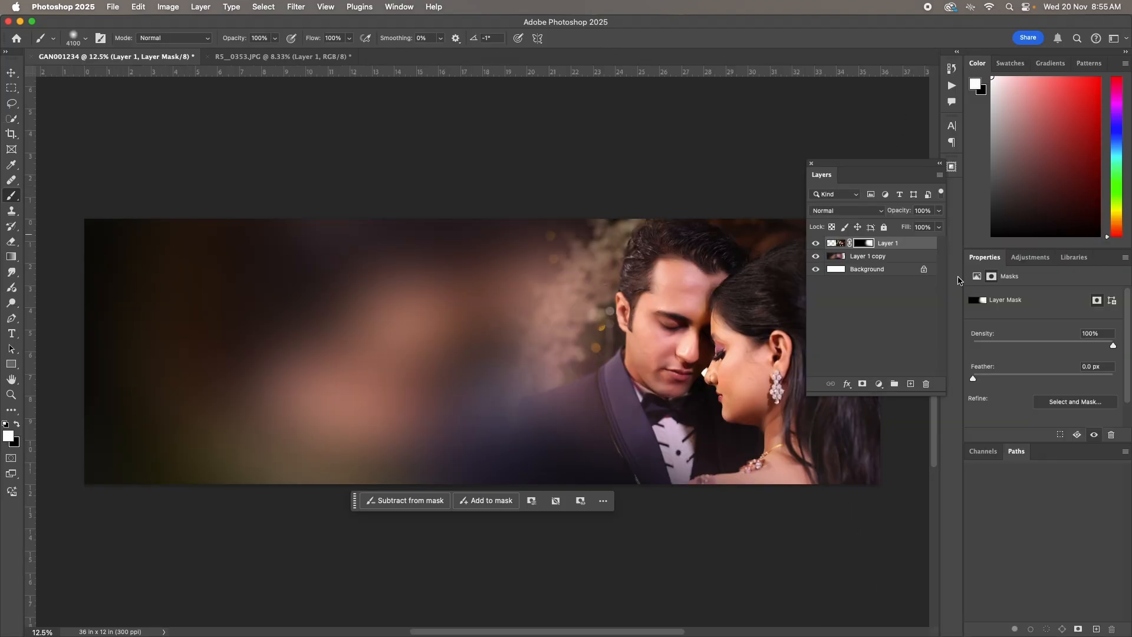
key("Tab")
Enlarge the masked portrait to about 115% and shift it right so the couple fills the spread's right side
key("v")
key("Tab")
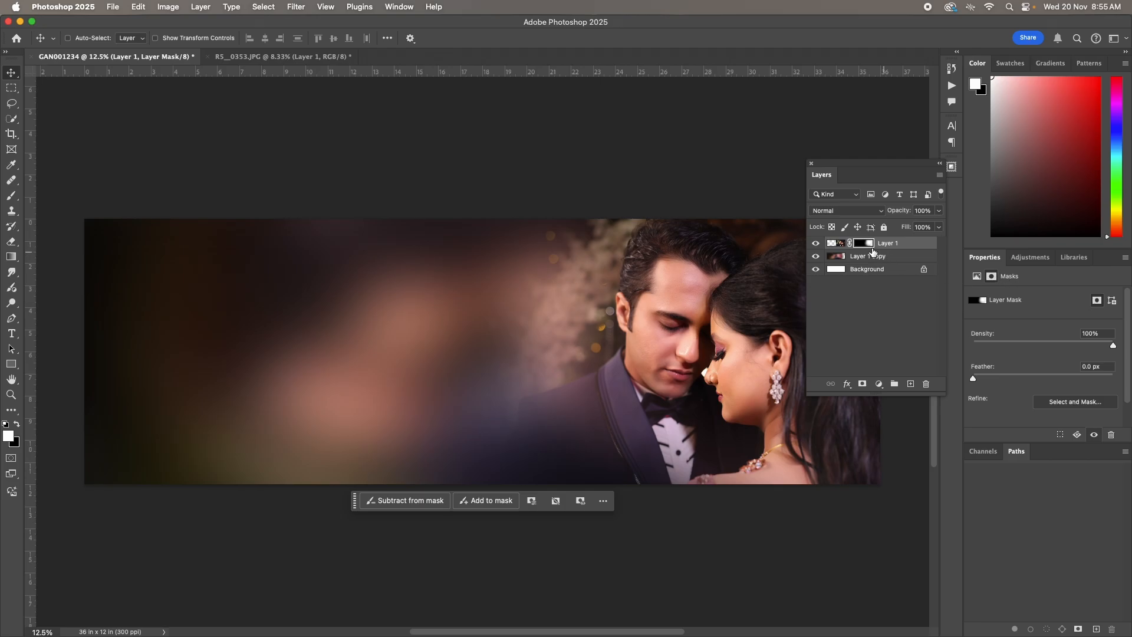
left_click(832, 243)
key("super+t")
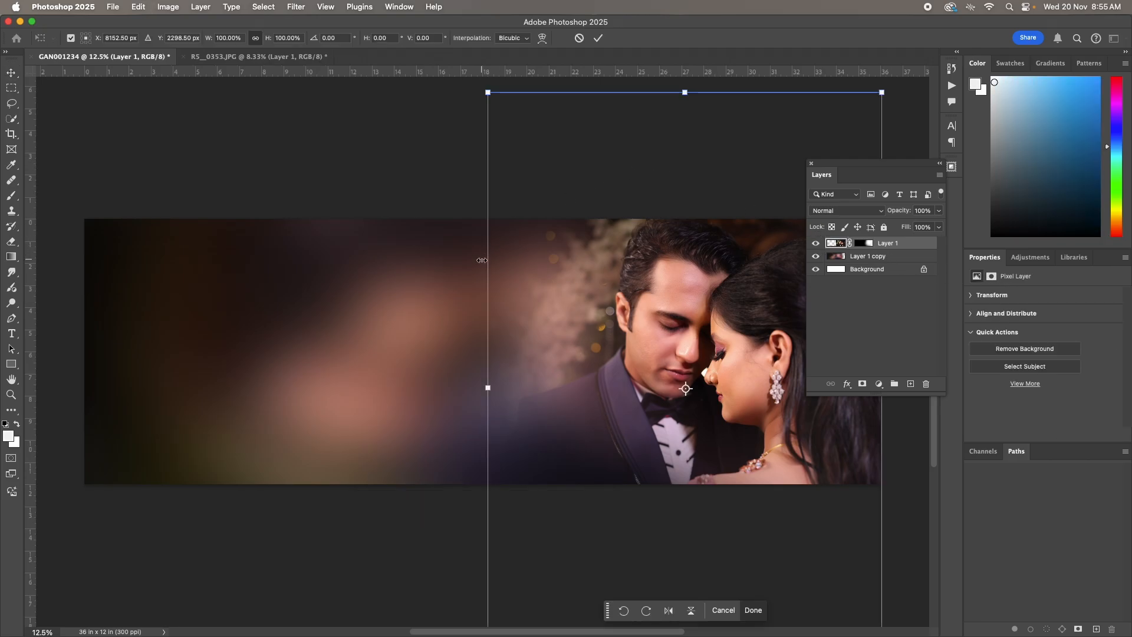
left_click_drag(487, 262, 429, 245)
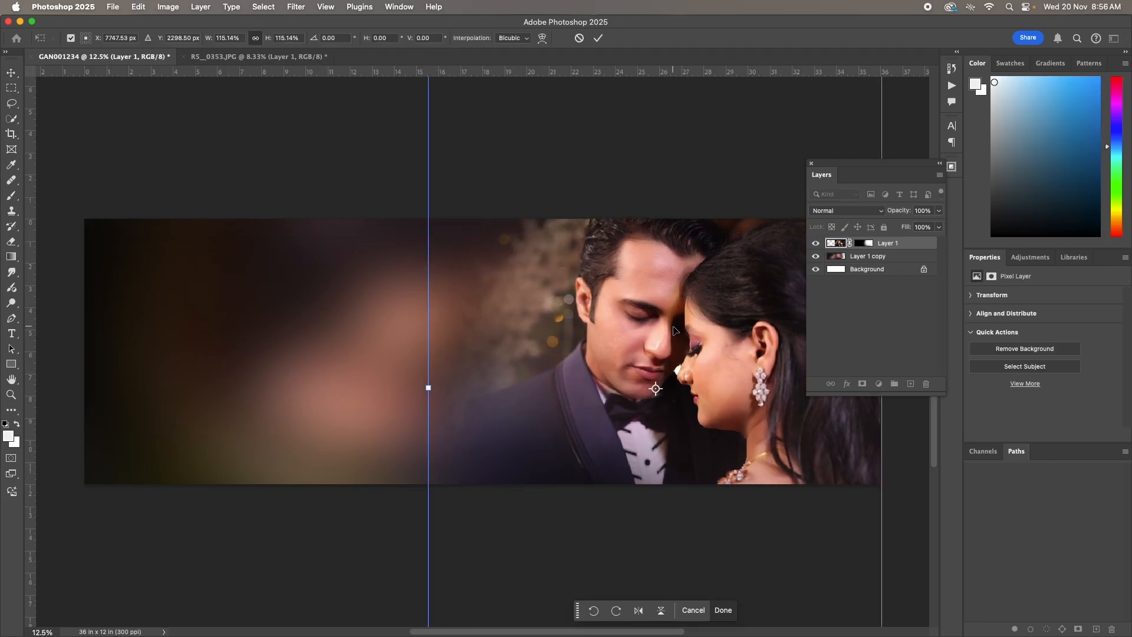
key("Tab")
left_click_drag(732, 344, 770, 342)
mouse_move(1004, 376)
left_mouse_down()
mouse_move(991, 371)
mouse_move(1001, 373)
left_mouse_up()
left_click_drag(931, 376, 890, 381)
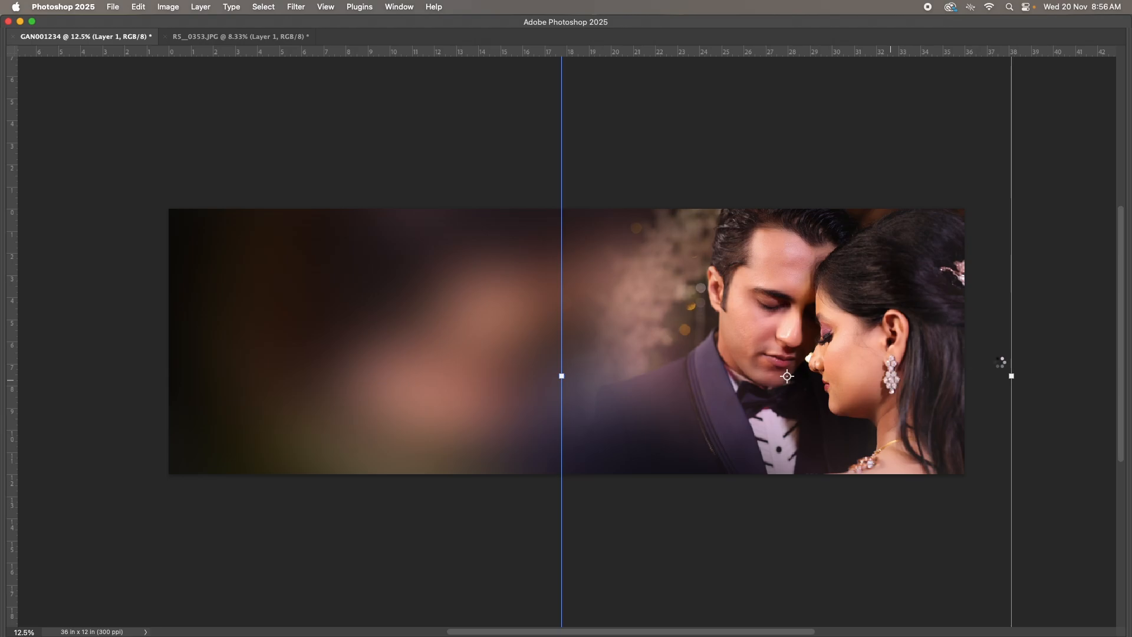
key("Return")
Draw a white rectangle shape about 17.27 × 7.44 inches over the blurred left part of the spread
key("super+minus")
key("super+minus")
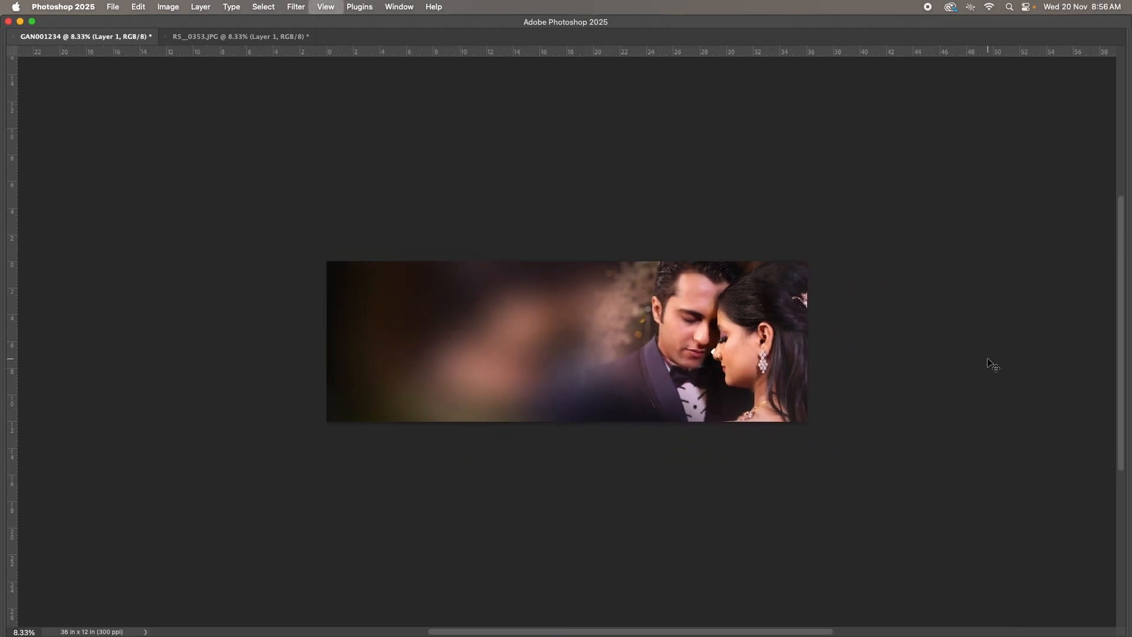
key("super+plus")
key("super+plus")
key("super+minus")
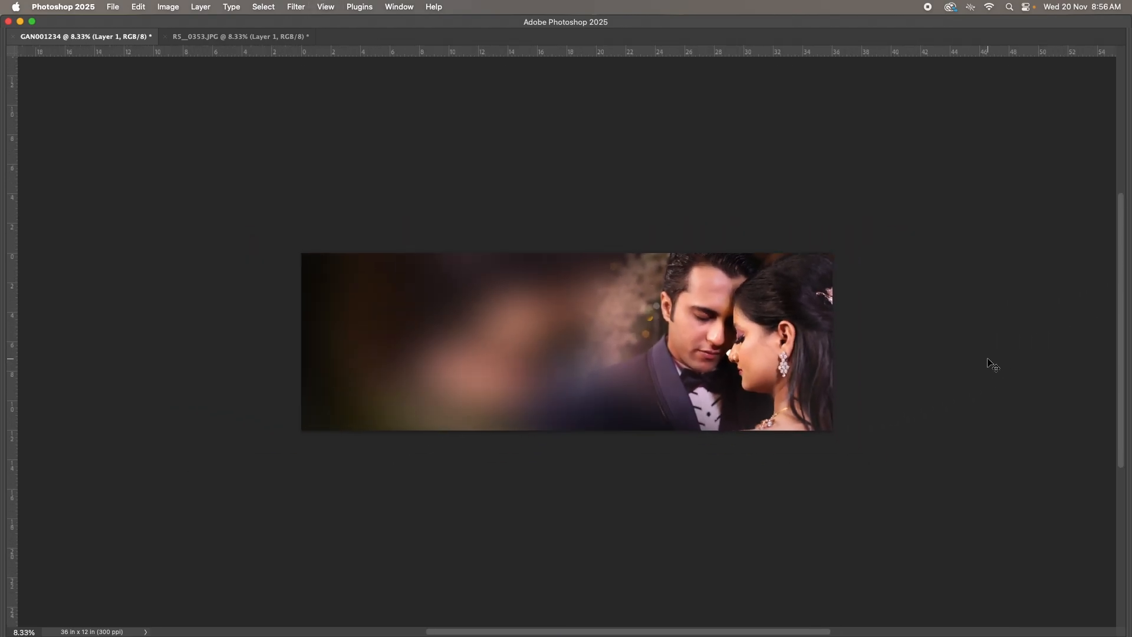
key("Tab")
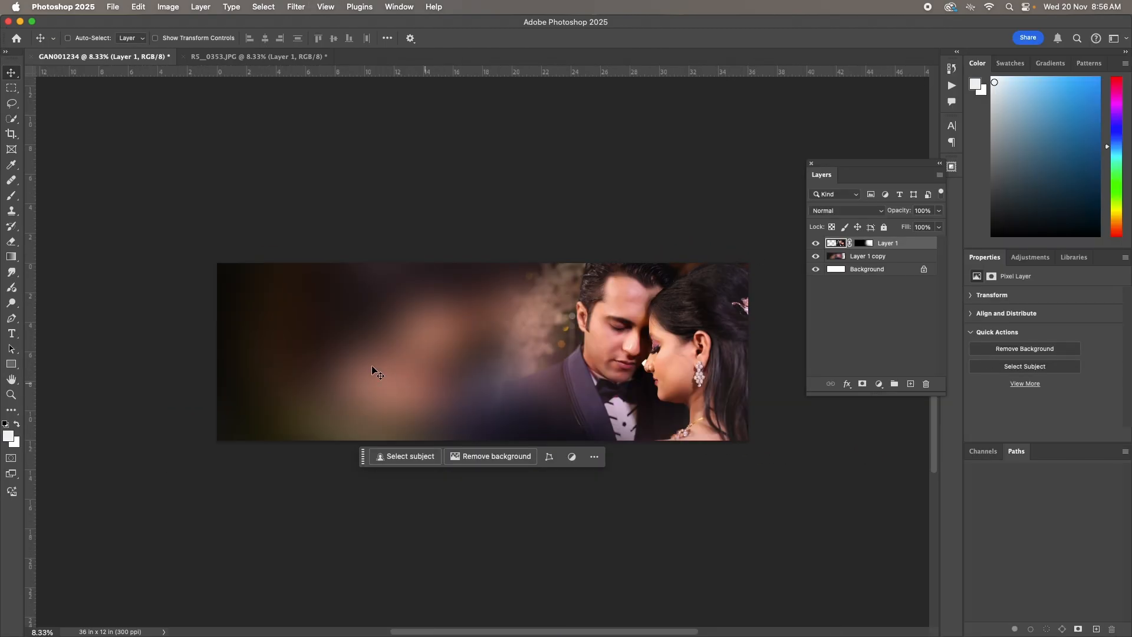
left_click(11, 364)
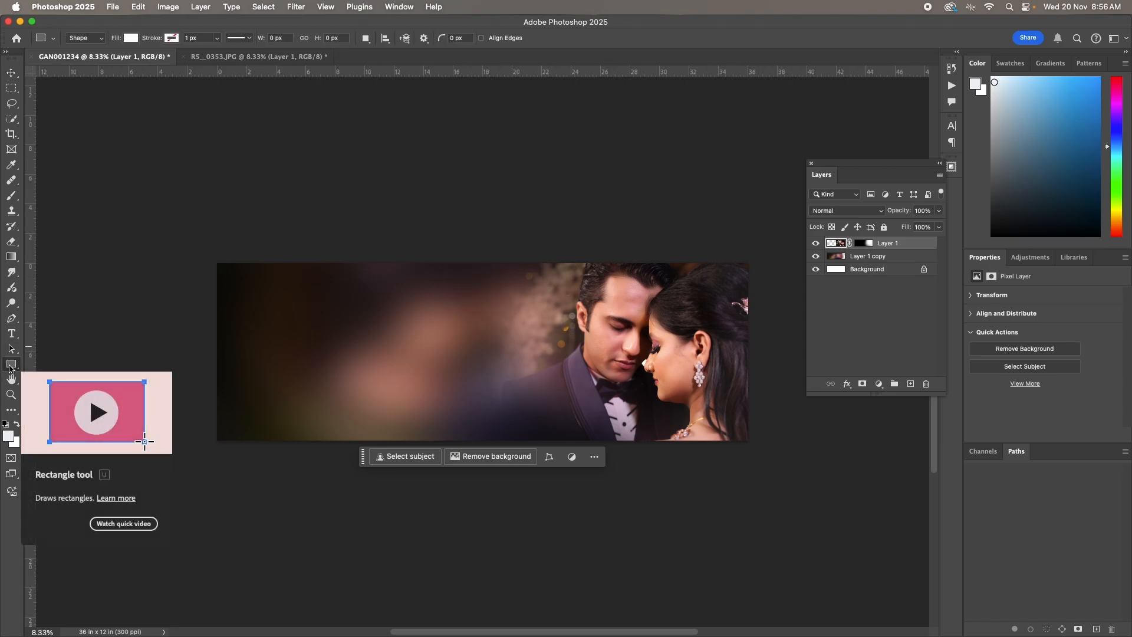
left_click_drag(247, 308, 501, 418)
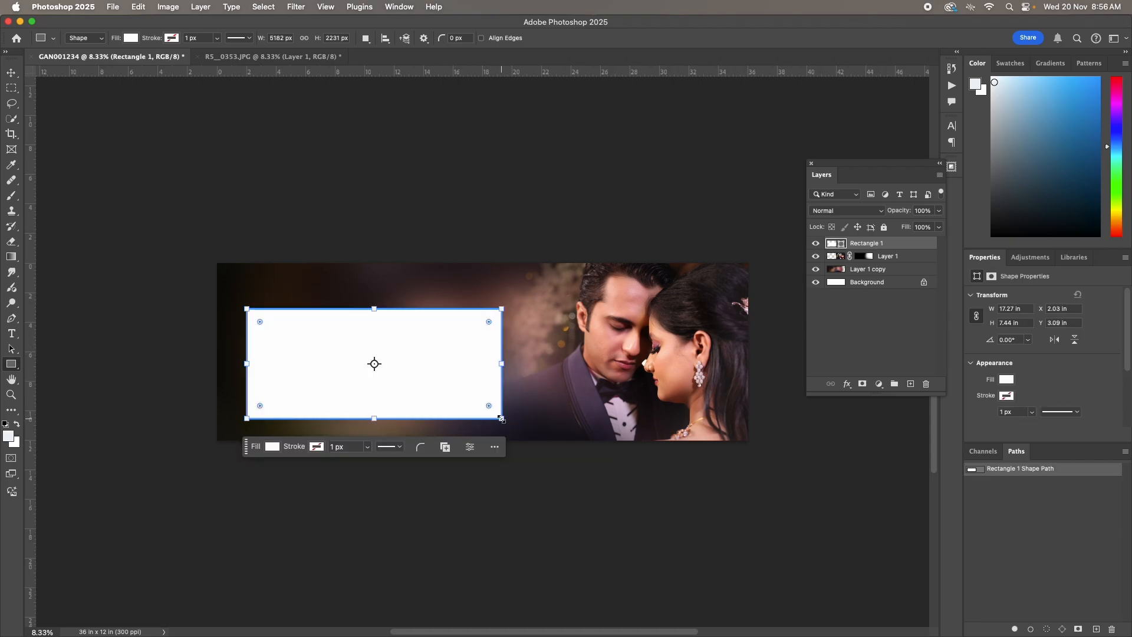
Resize the white rectangle to about 17.69 × 7.75 inches and place it at about X 1.75 in, Y 2.49 in
left_click(5, 72)
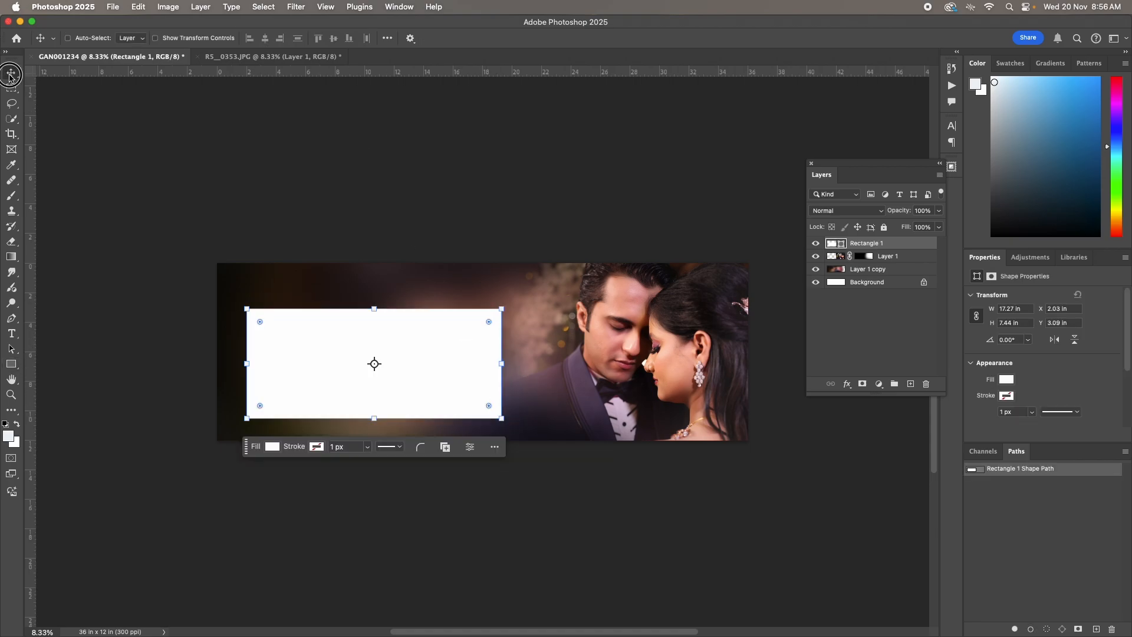
mouse_move(336, 346)
left_mouse_down()
mouse_move(330, 328)
mouse_move(331, 338)
left_mouse_up()
left_click(331, 338, "super")
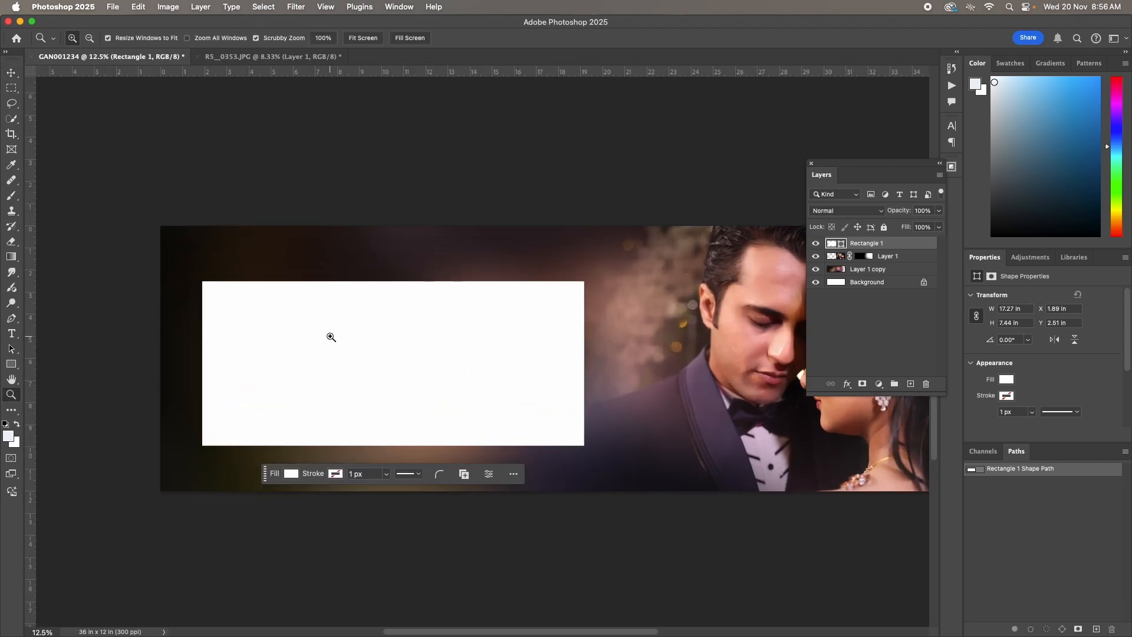
key("super+t")
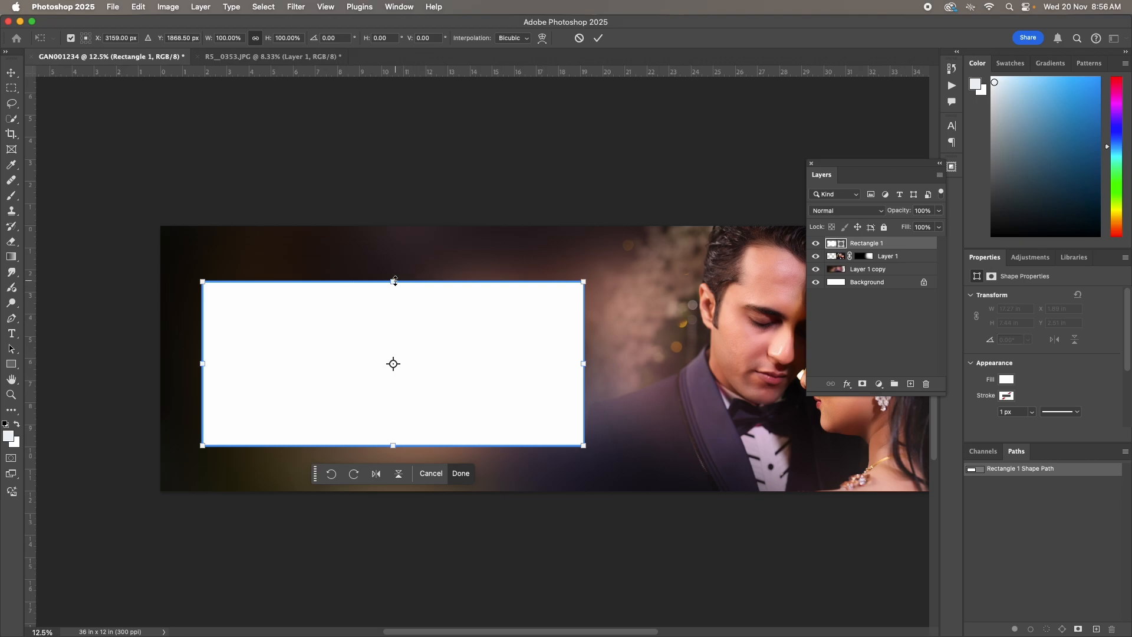
mouse_move(395, 280)
left_mouse_down()
mouse_move(391, 270)
mouse_move(393, 283)
left_mouse_up()
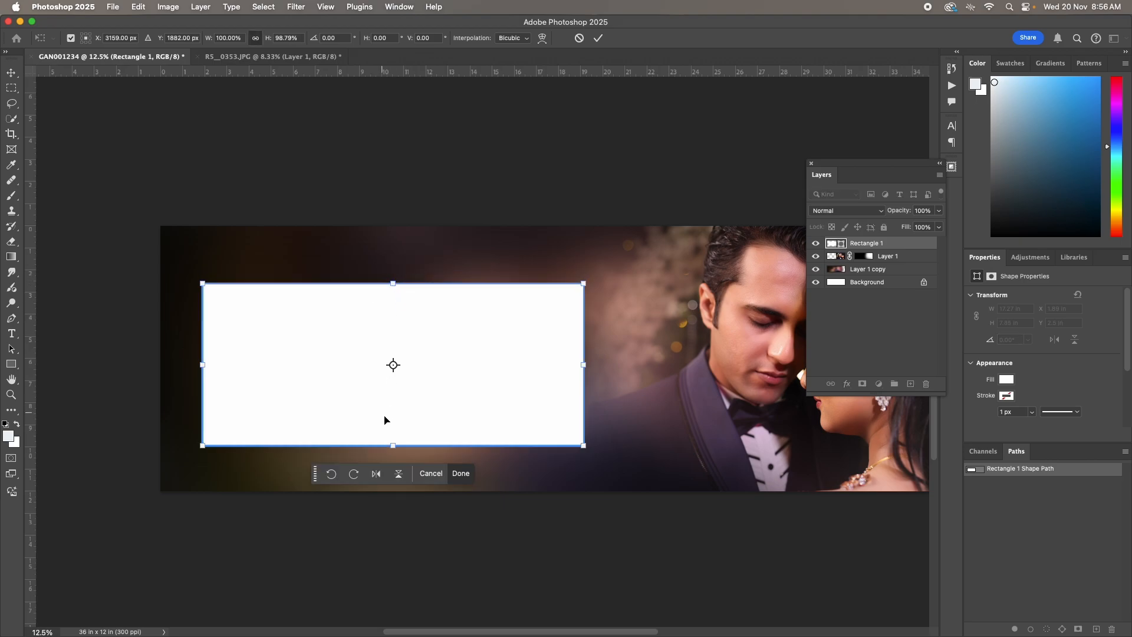
left_click_drag(391, 450, 393, 454)
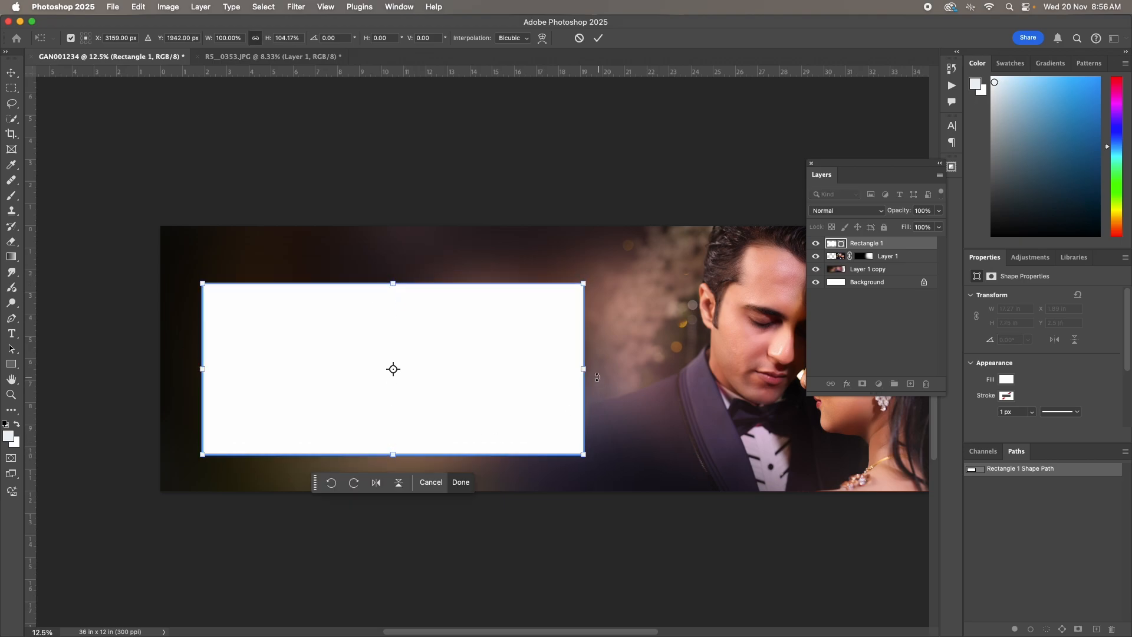
left_click_drag(583, 372, 590, 372)
key("Return")
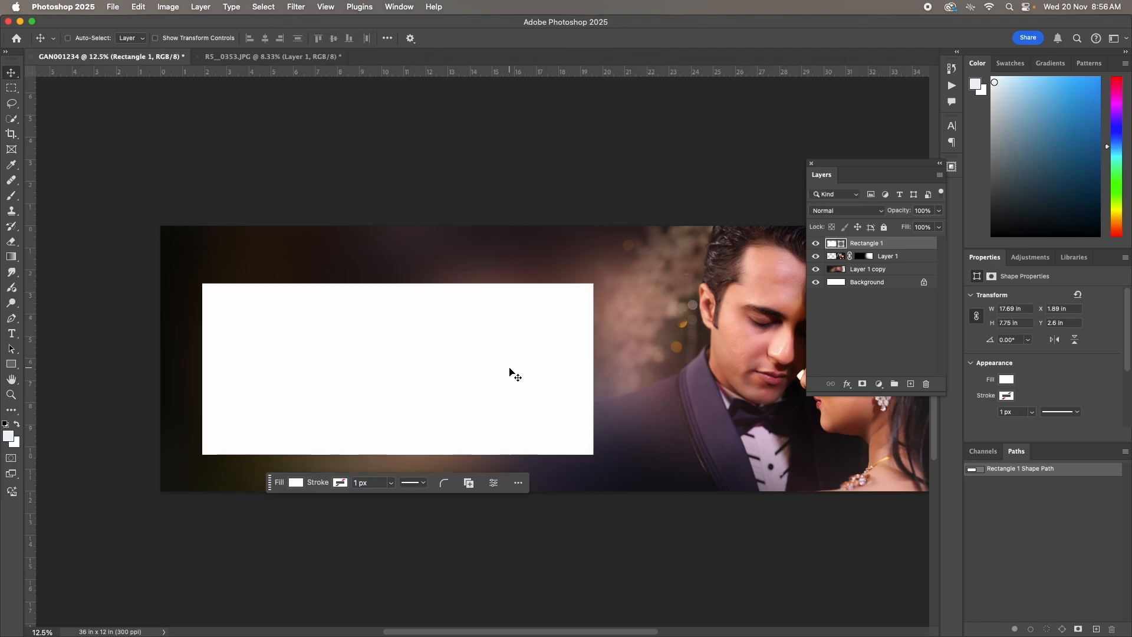
left_click_drag(513, 374, 506, 365)
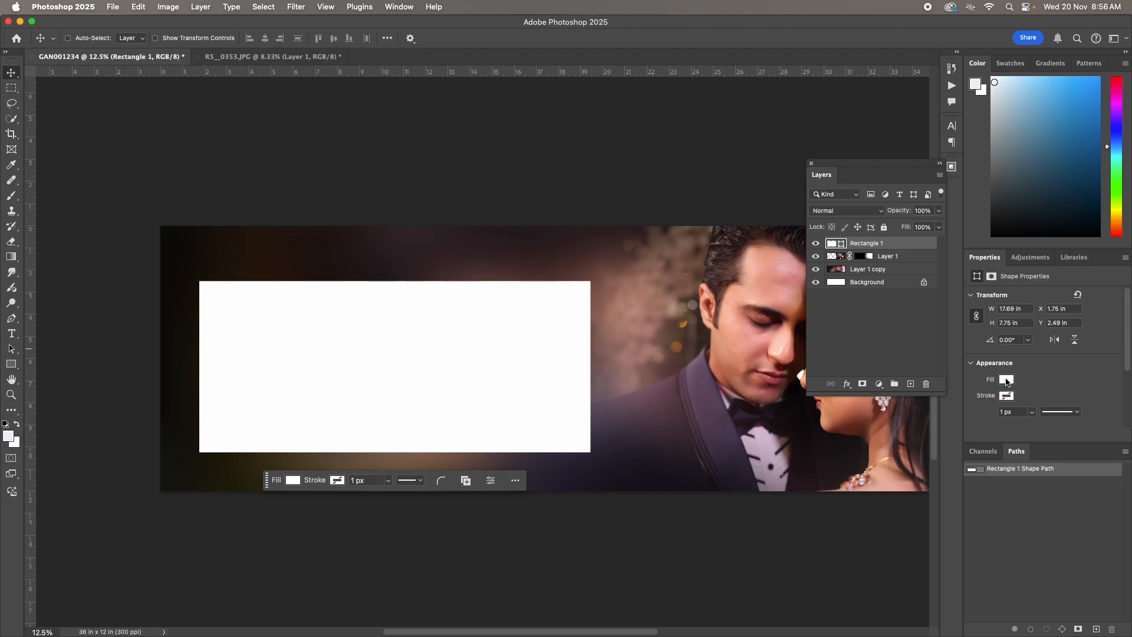
Remove the rectangle's fill and give it a white stroke so it becomes an outline
left_click(1007, 380)
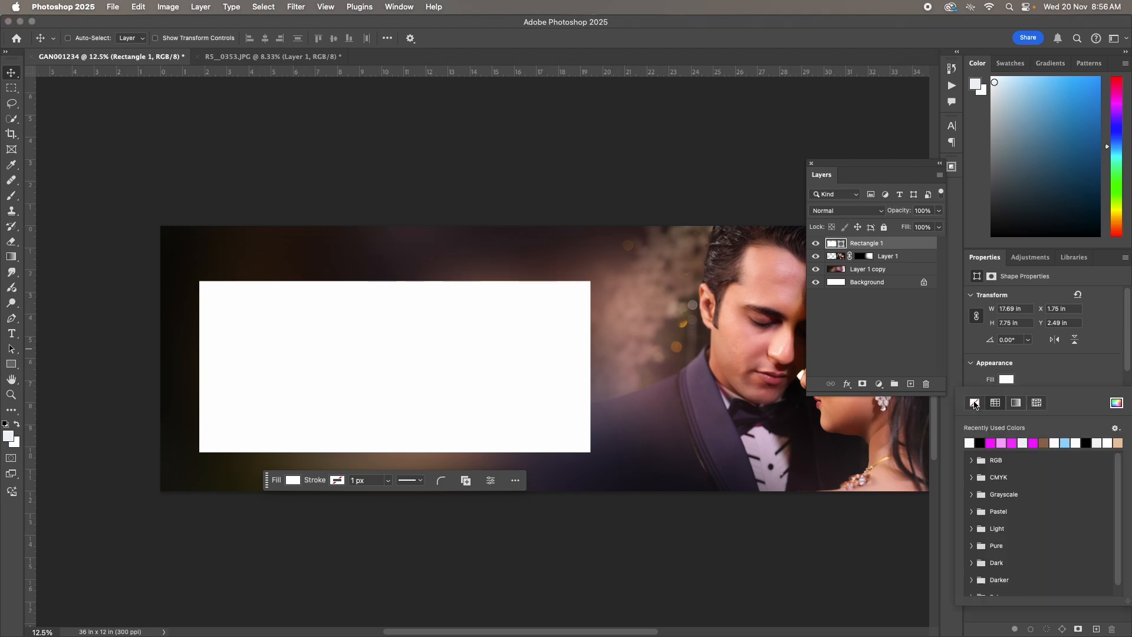
left_click(974, 403)
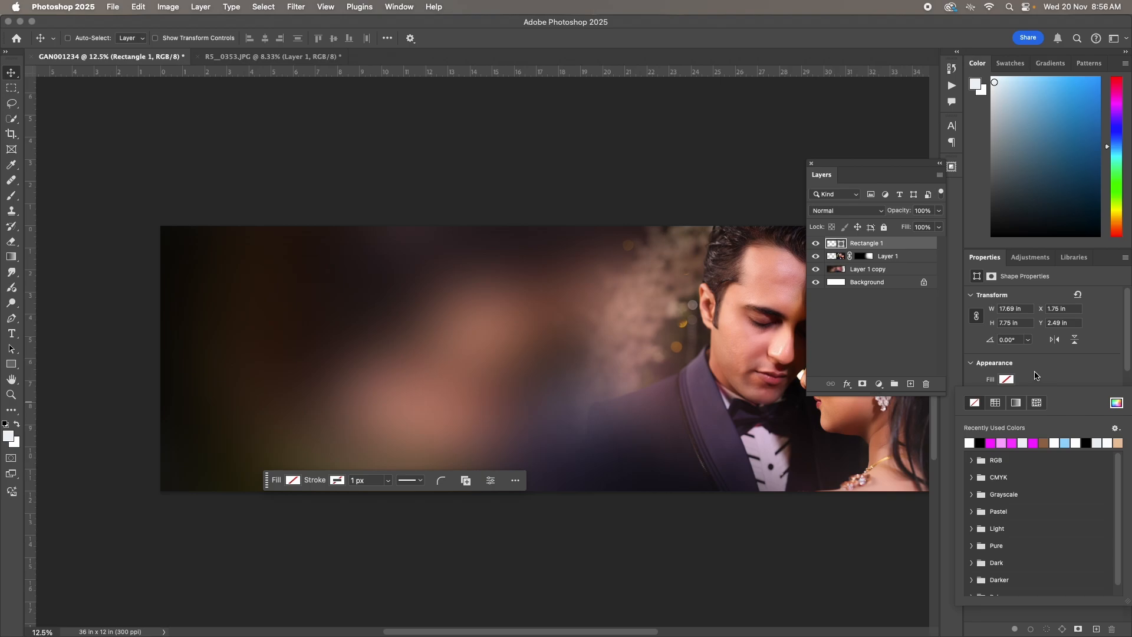
left_click(1036, 376)
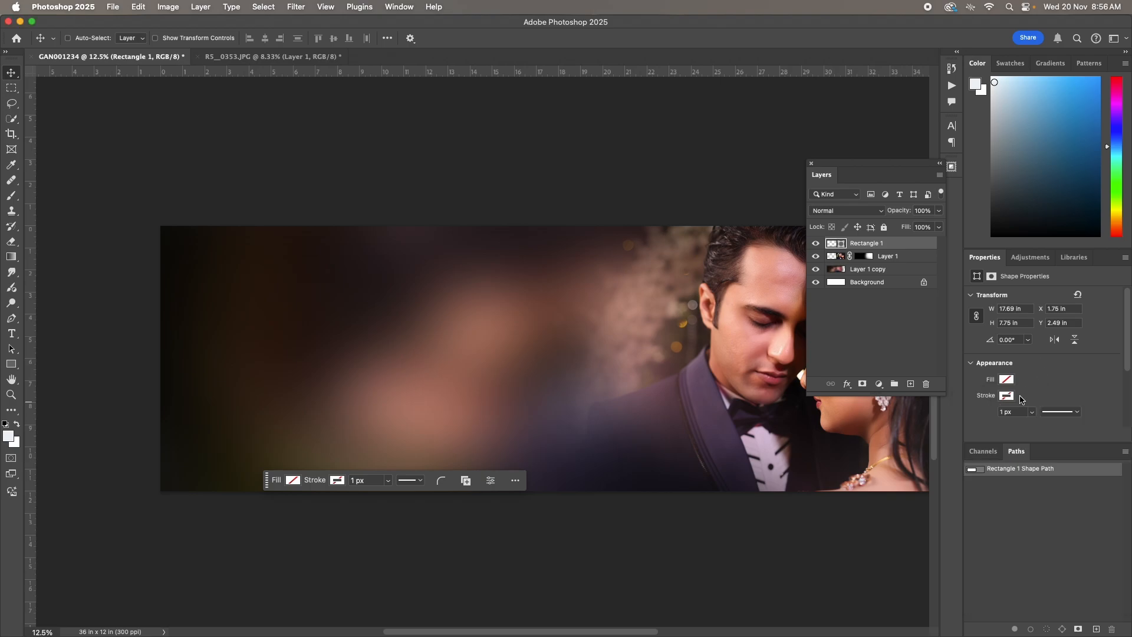
left_click(1007, 396)
left_click(973, 459)
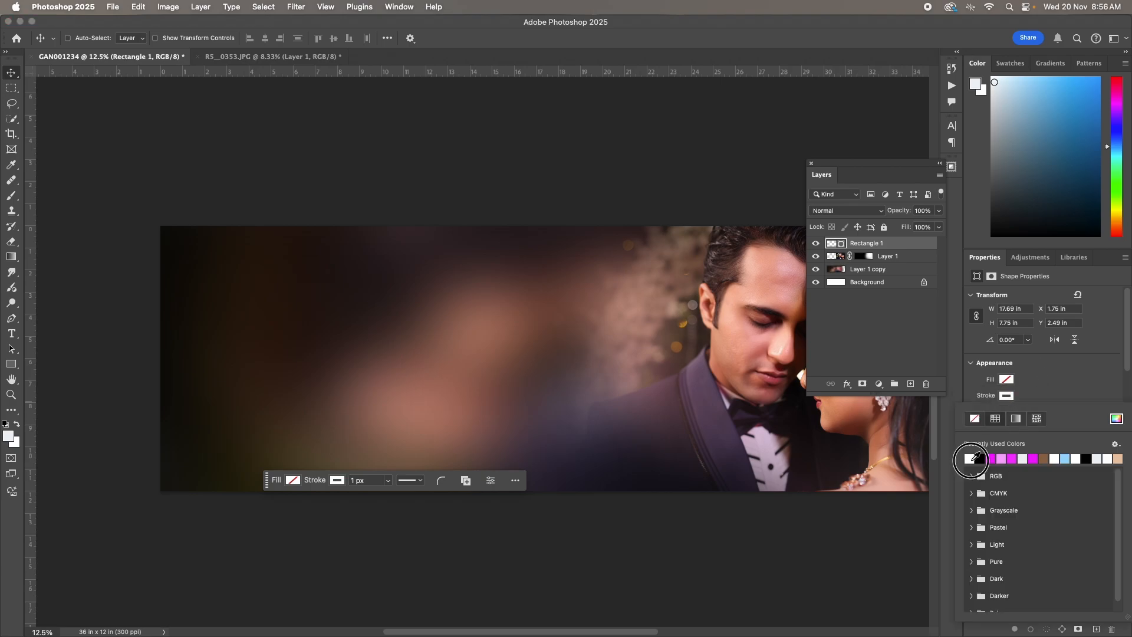
left_click(1041, 375)
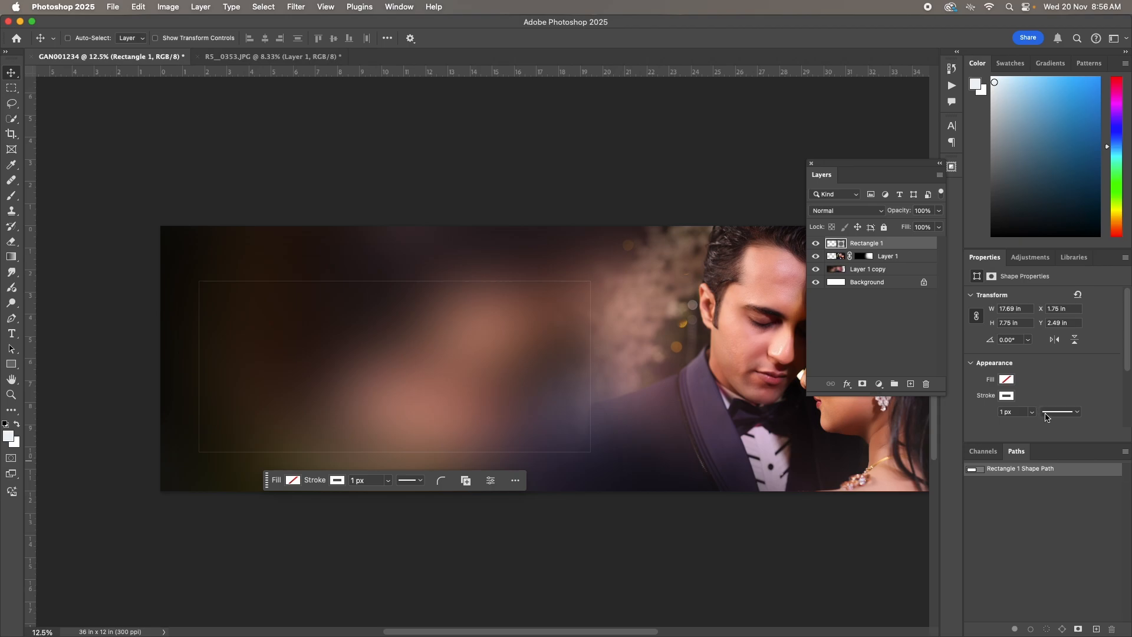
Set the rectangle outline's stroke width to about 7.41 px and shift it to about X 1.71 in, Y 2.41 in
left_click(1046, 415)
left_click(1050, 413)
left_click(1032, 412)
left_click_drag(1033, 426, 1034, 430)
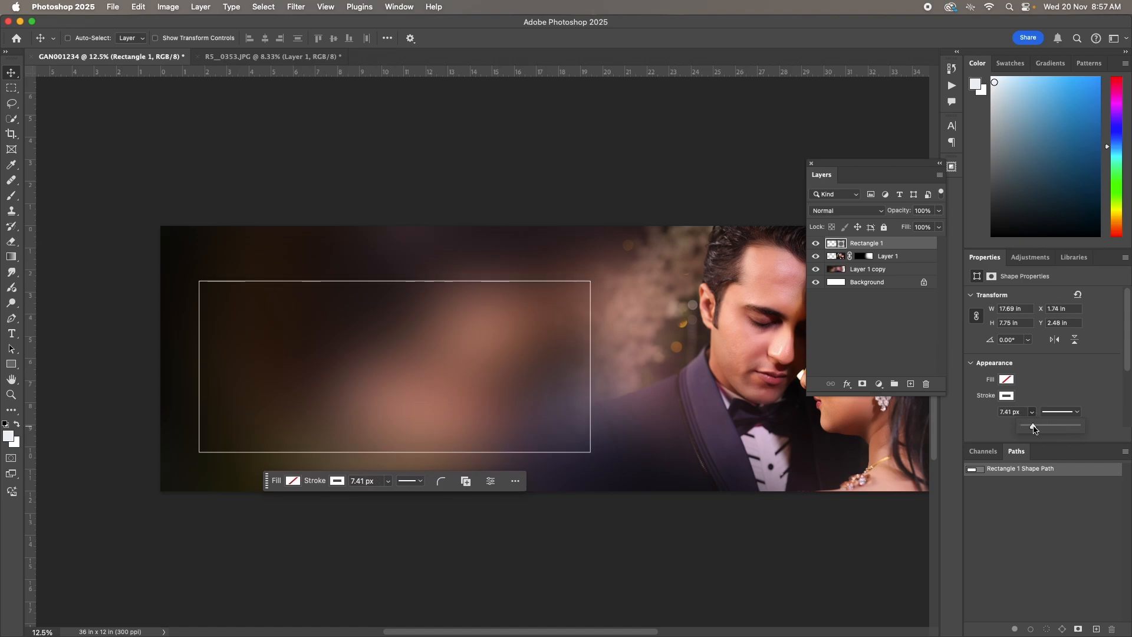
left_click(13, 75)
left_click_drag(257, 279, 257, 280)
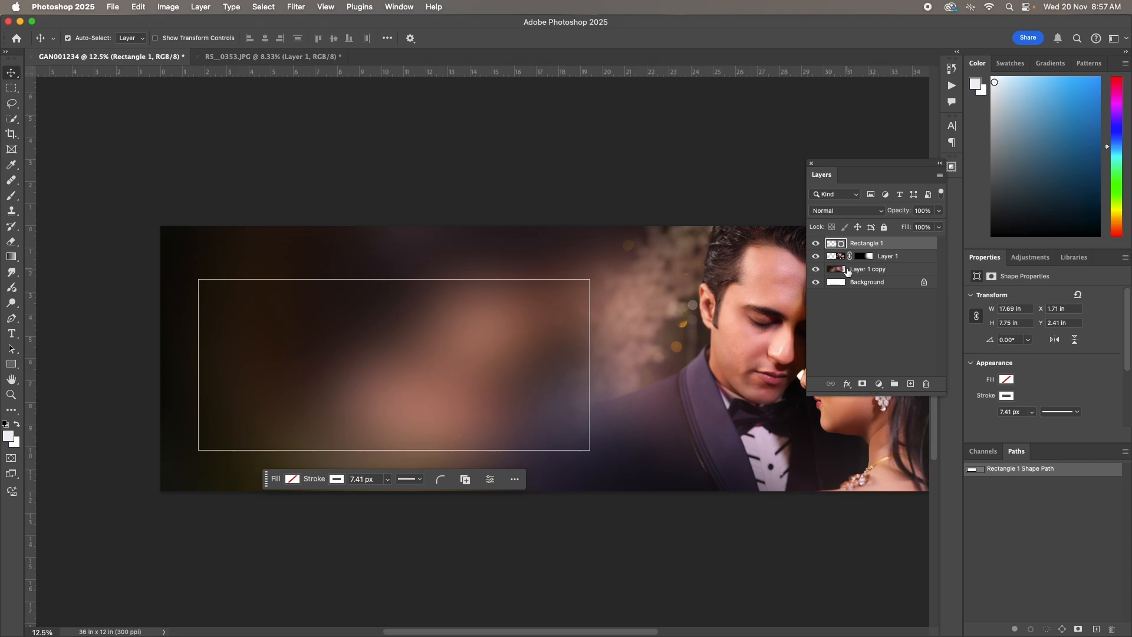
Duplicate the rectangle outline and resize the copy to about 16.37 × 6.52 inches, inset evenly inside the original
key("super+j")
key("super+t")
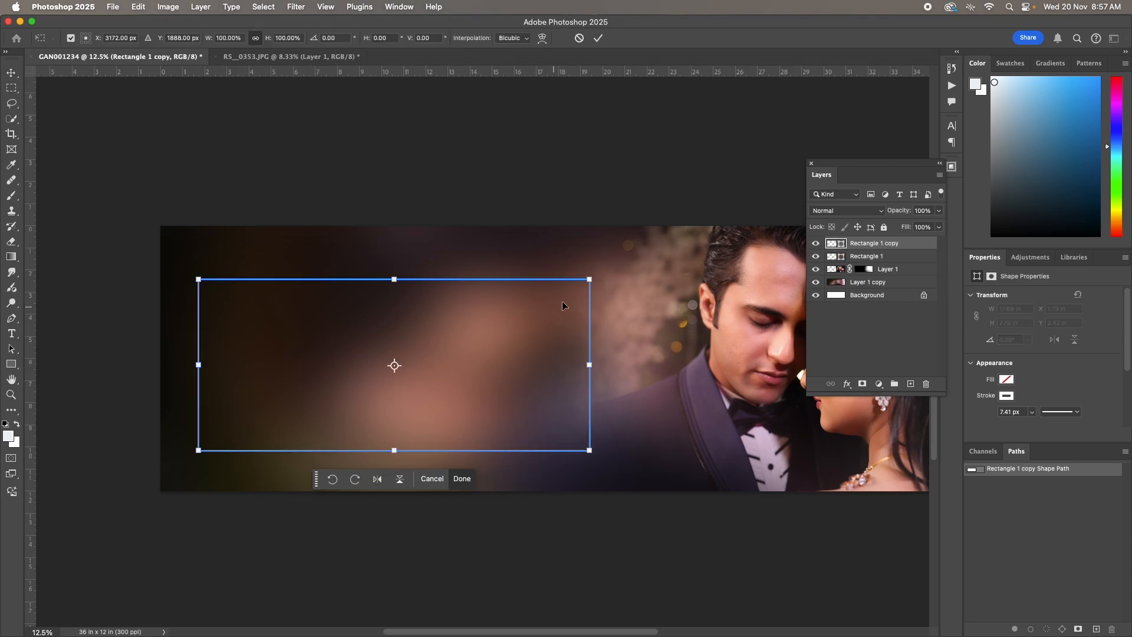
left_click_drag(594, 279, 561, 298)
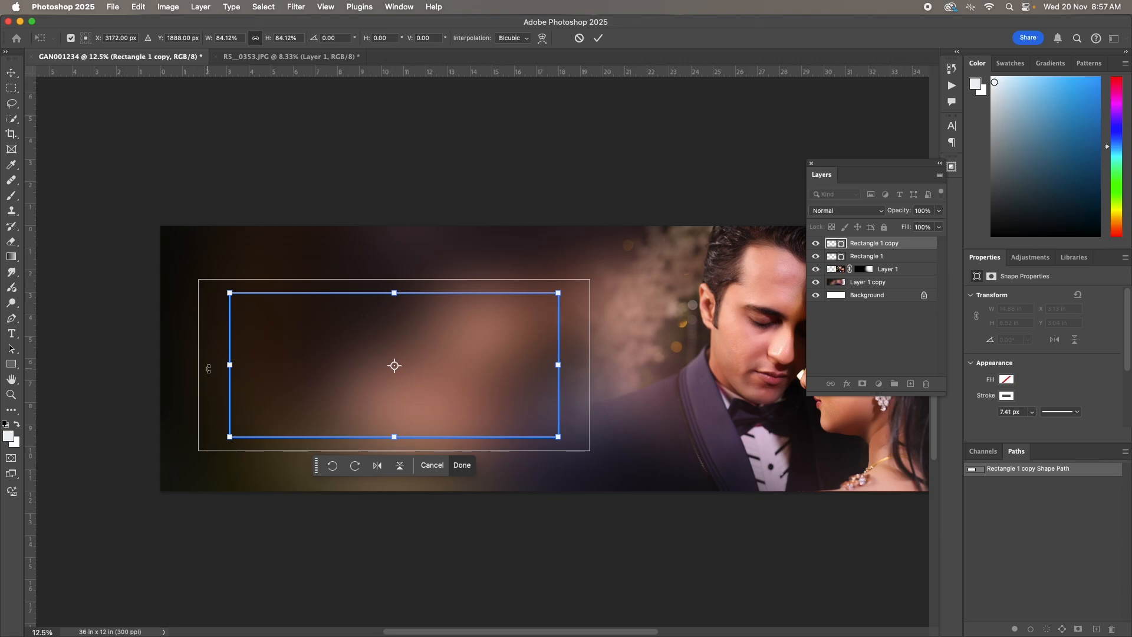
left_click_drag(228, 368, 212, 365)
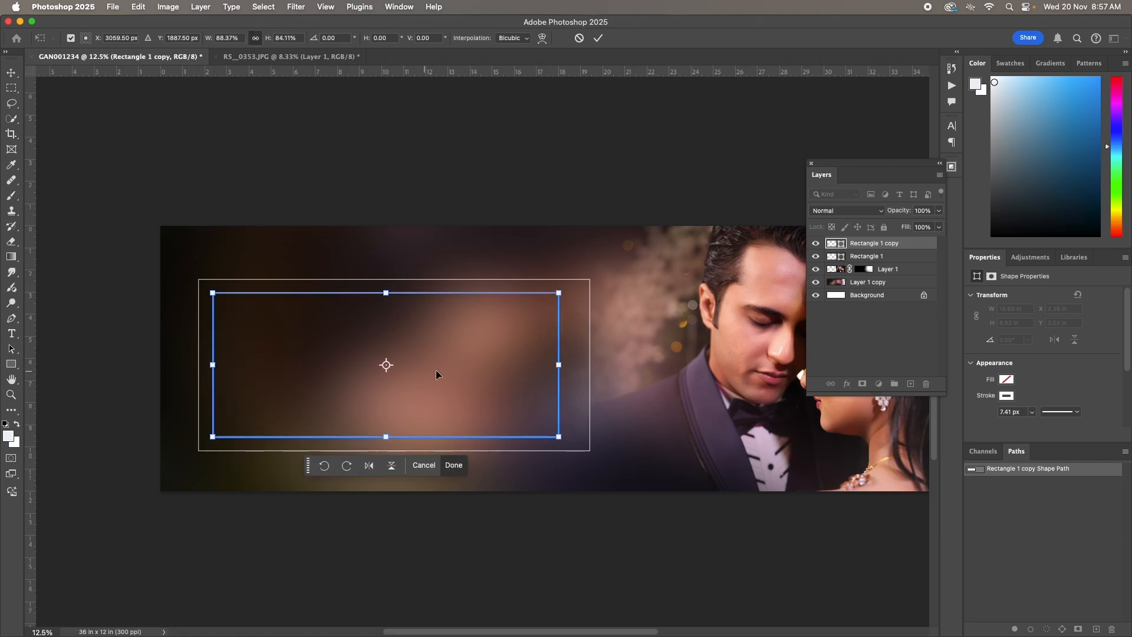
left_click_drag(560, 369, 573, 371)
key("Return")
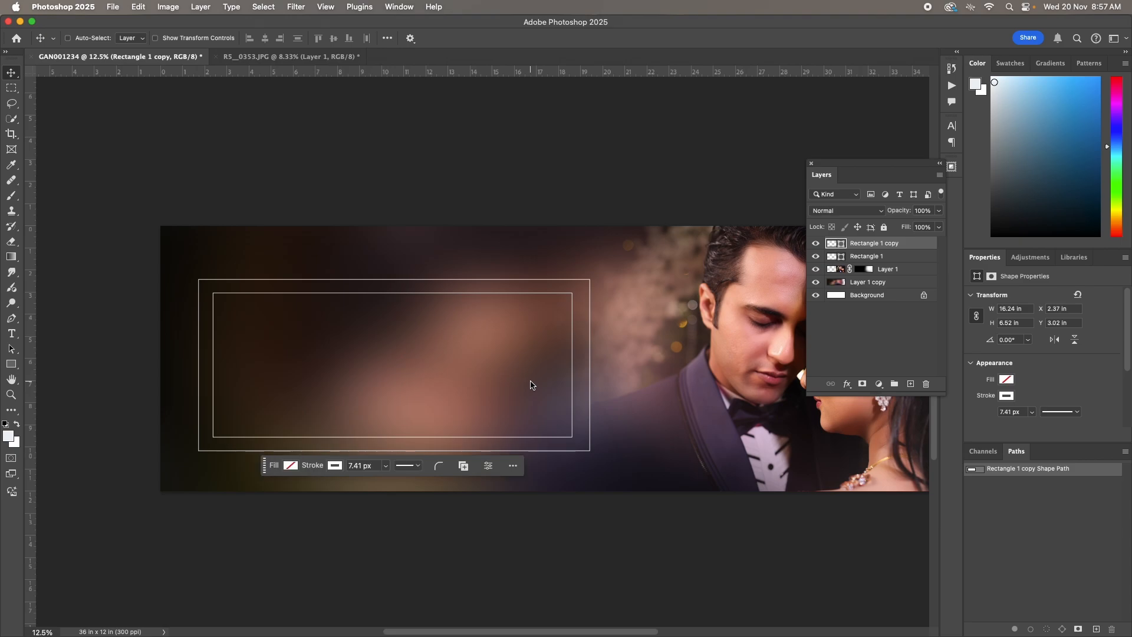
key("super+t")
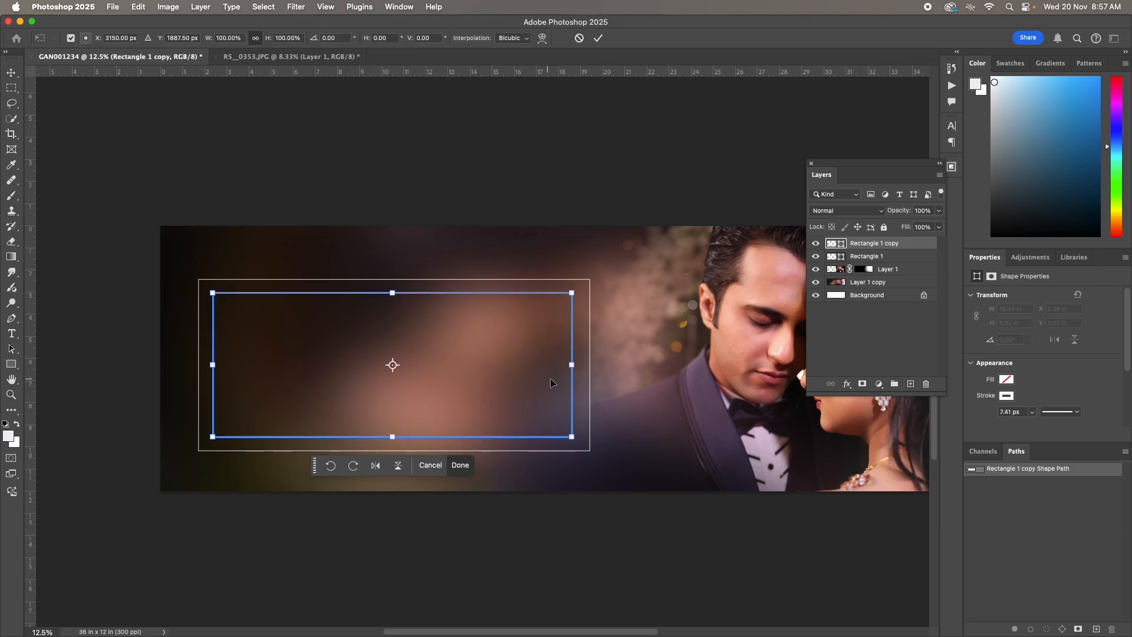
left_click_drag(571, 368, 573, 367)
key("Return")
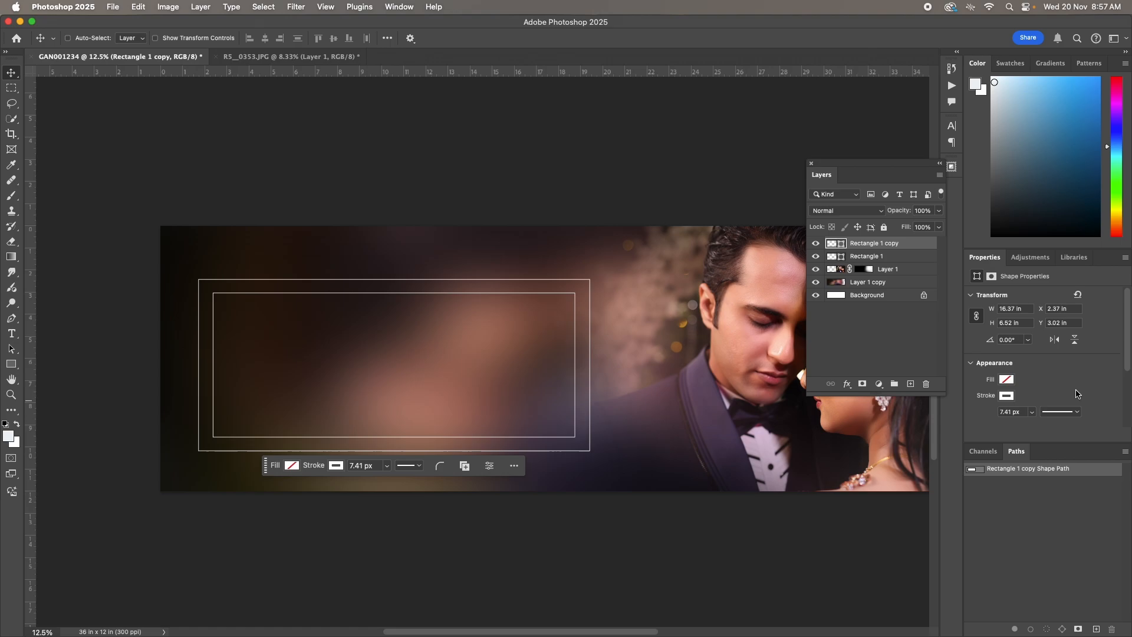
Fill the inner rectangle with white and remove its stroke
left_click(1006, 378)
left_click(973, 443)
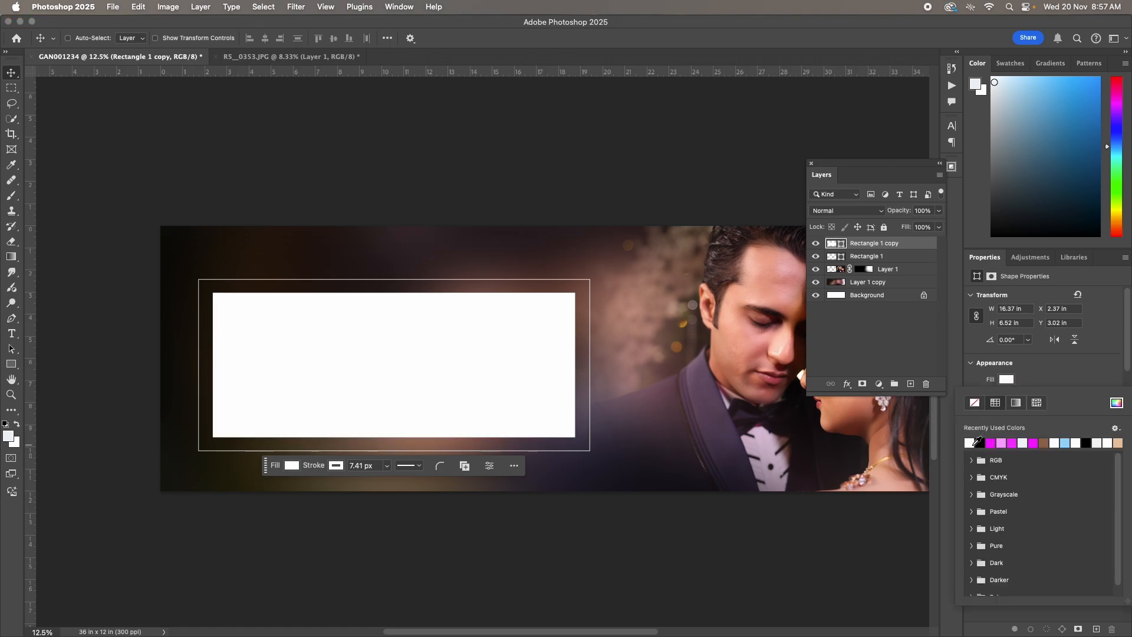
left_click(1125, 341)
left_click_drag(1125, 341, 1126, 378)
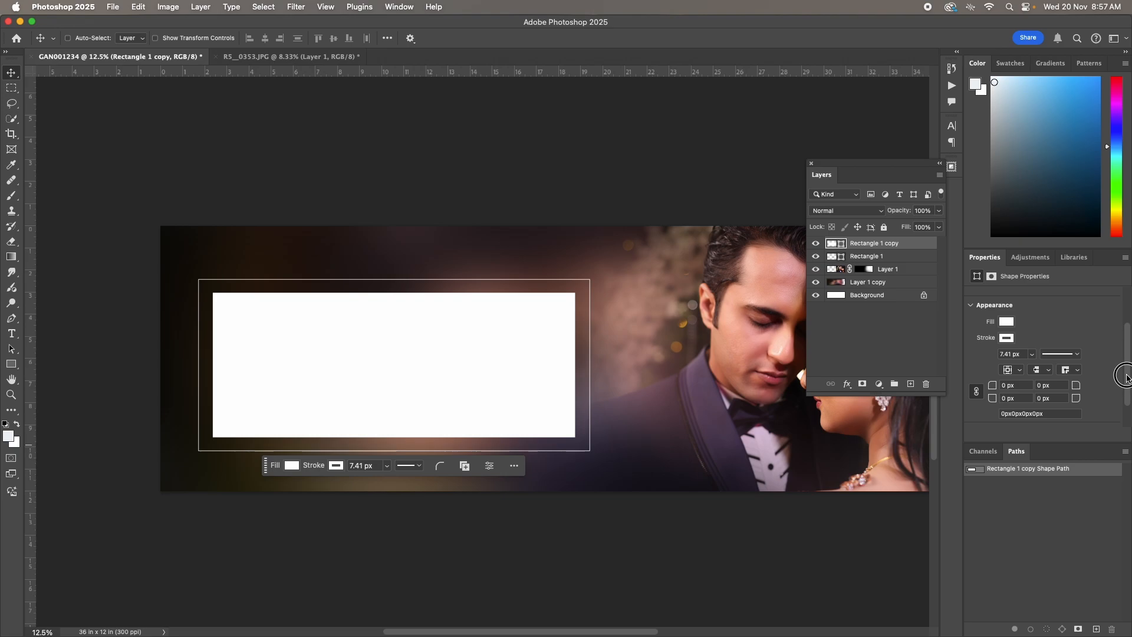
left_click(1006, 339)
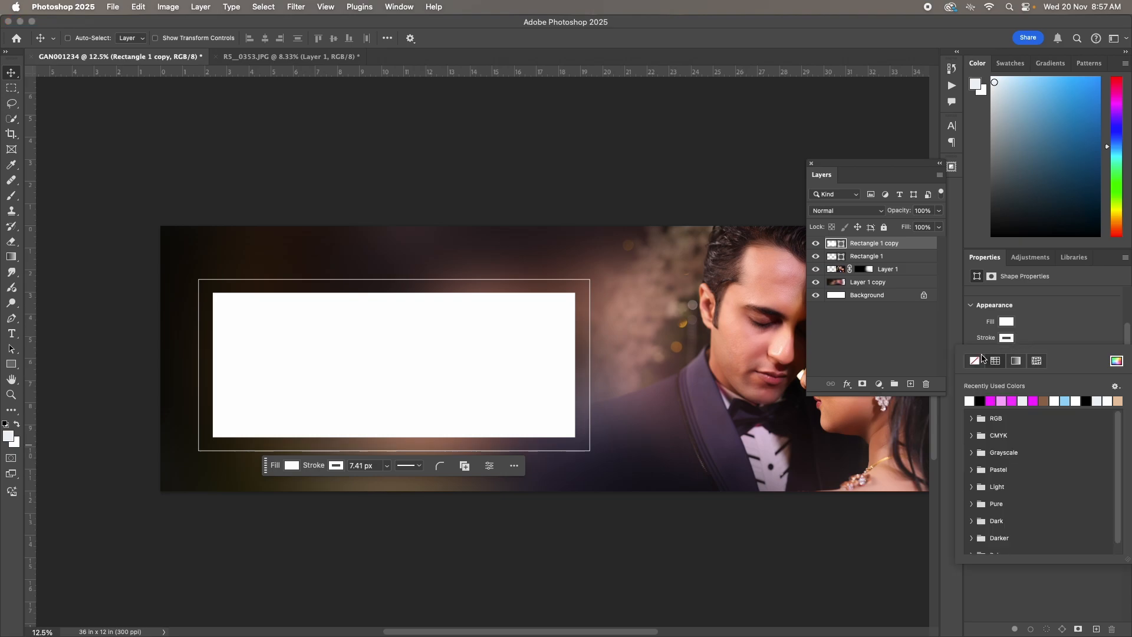
left_click(975, 360)
left_click(1048, 335)
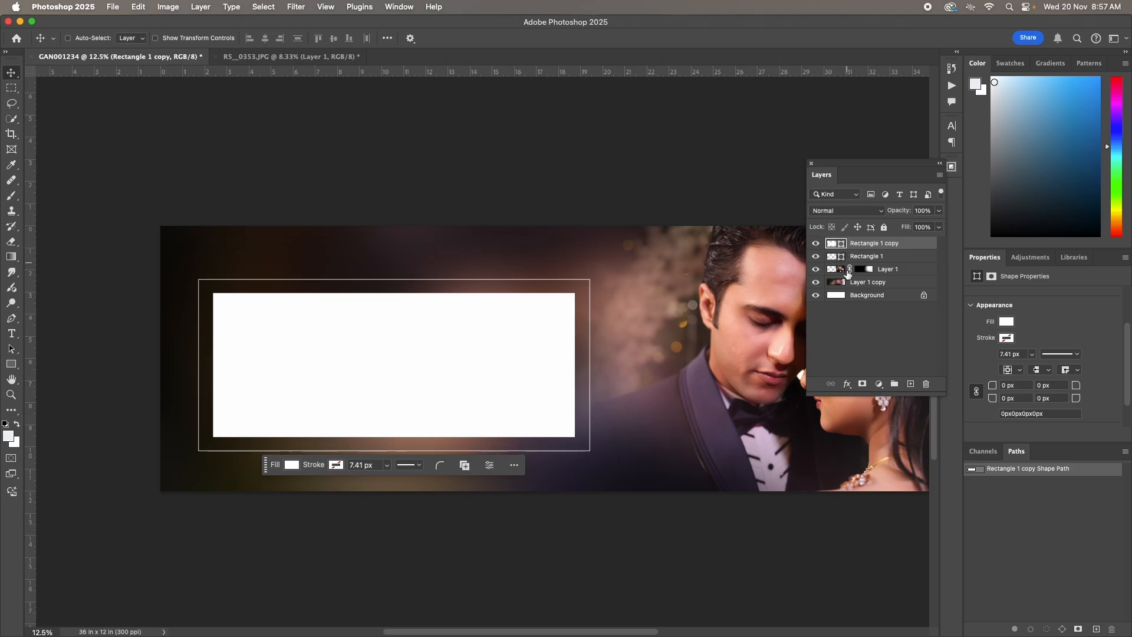
Duplicate the white inner rectangle and narrow the copy to a strip covering roughly its left quarter
key("Tab")
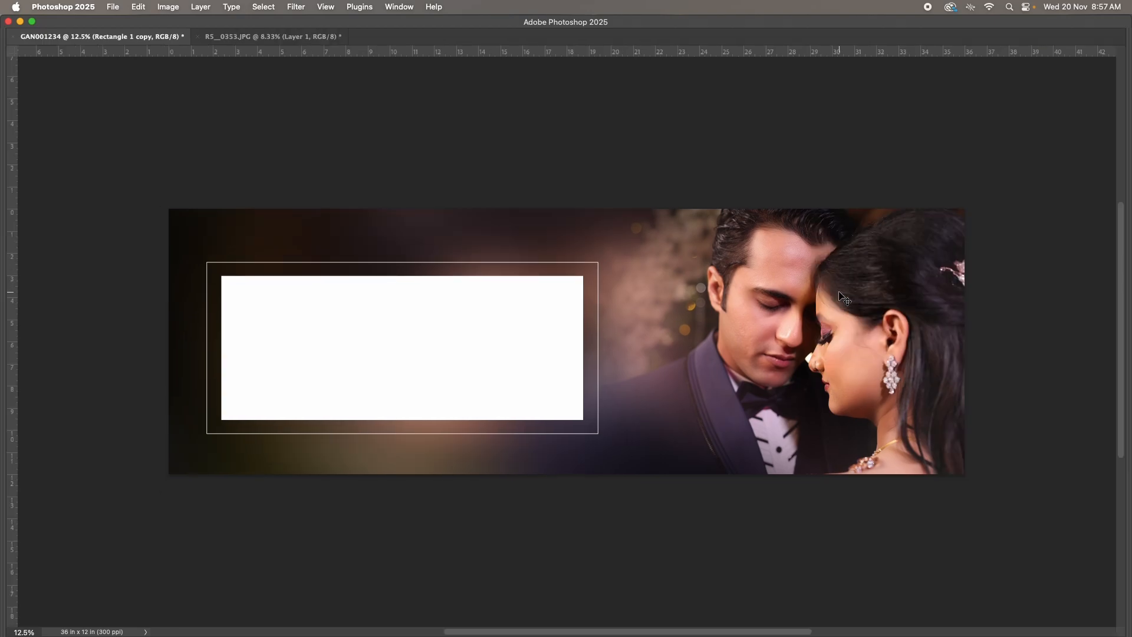
key("super+j")
key("Tab")
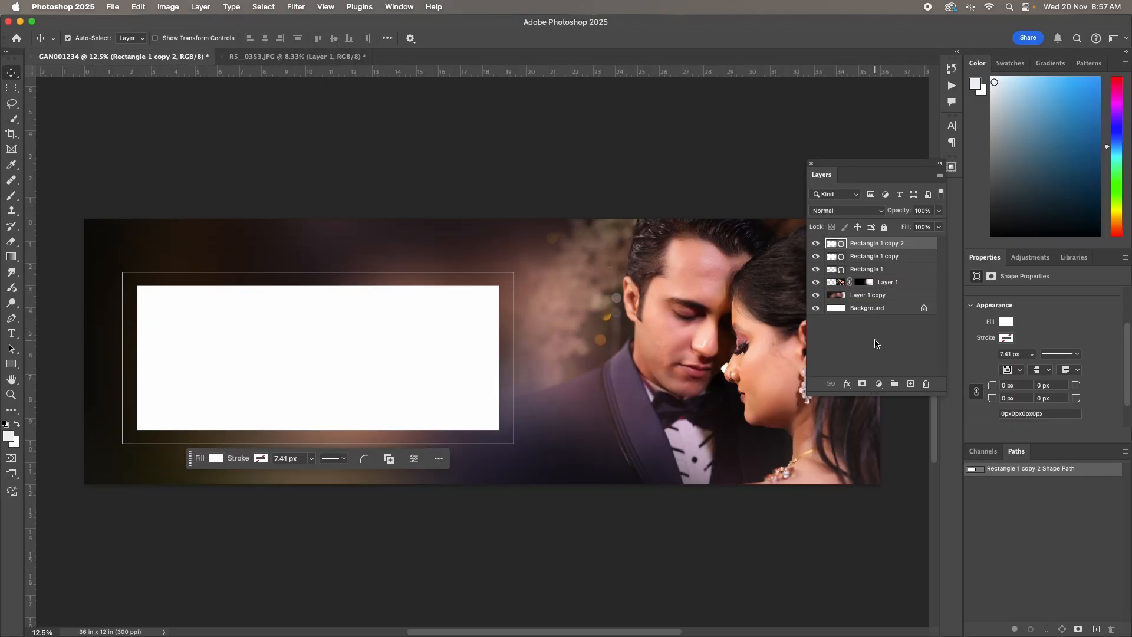
key("super+t")
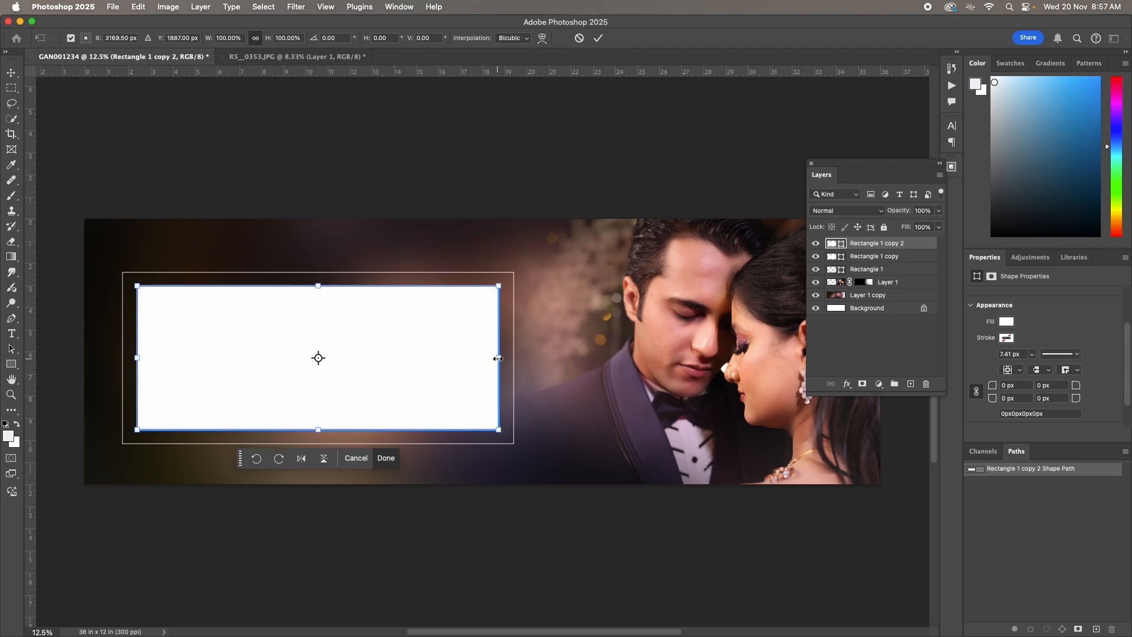
left_click_drag(499, 358, 221, 378)
key("Escape")
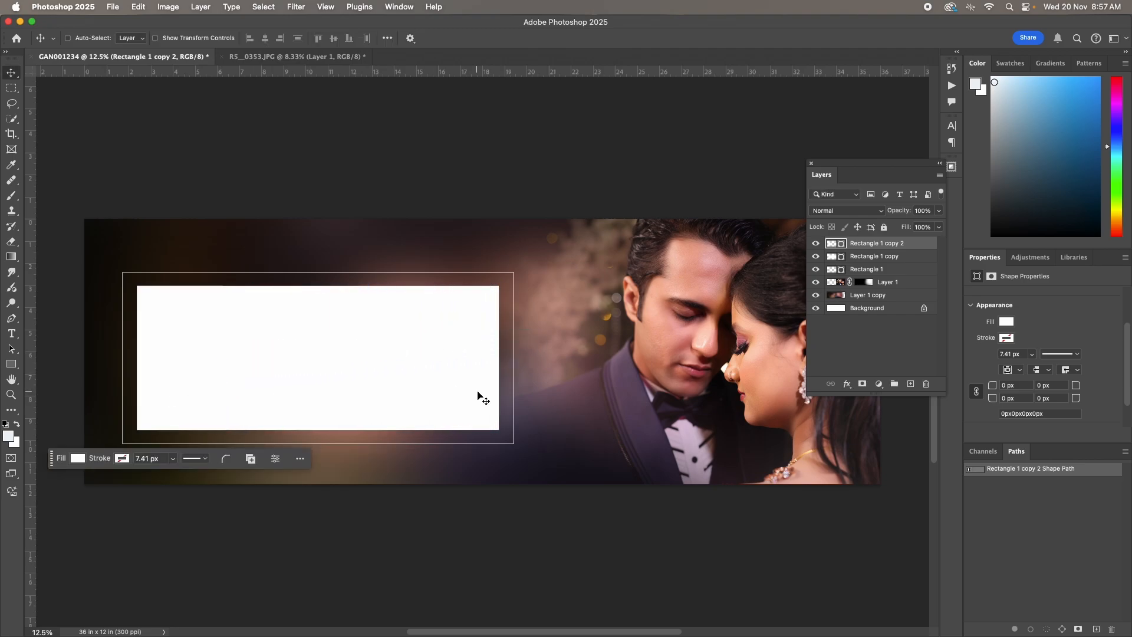
Change the narrow strip's fill to the recently used brown
left_click(1007, 323)
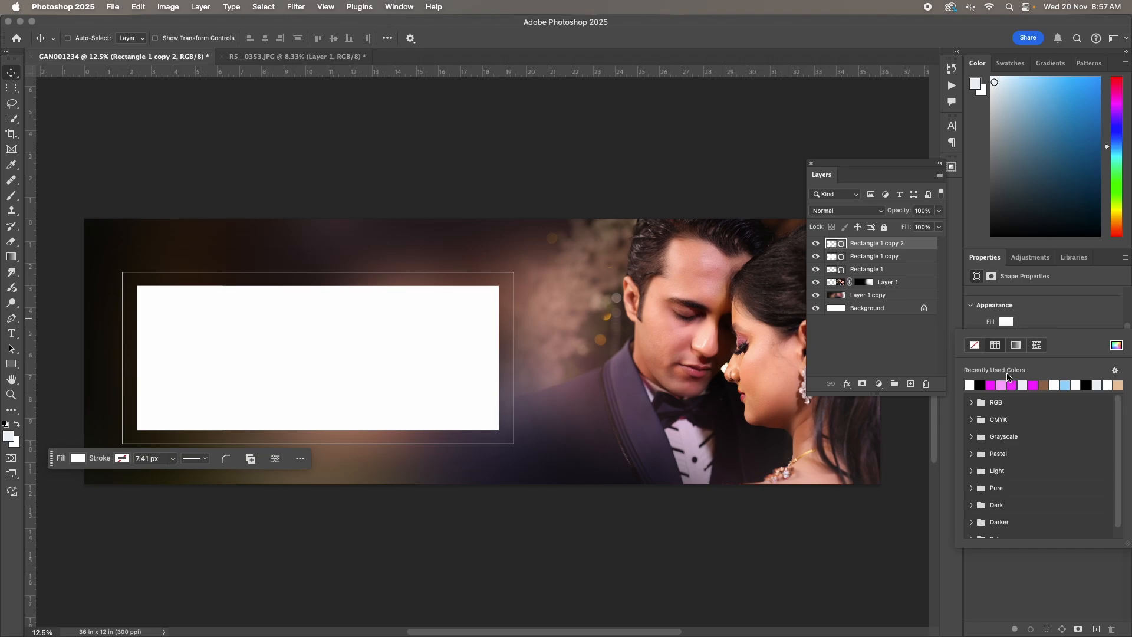
left_click(1050, 383)
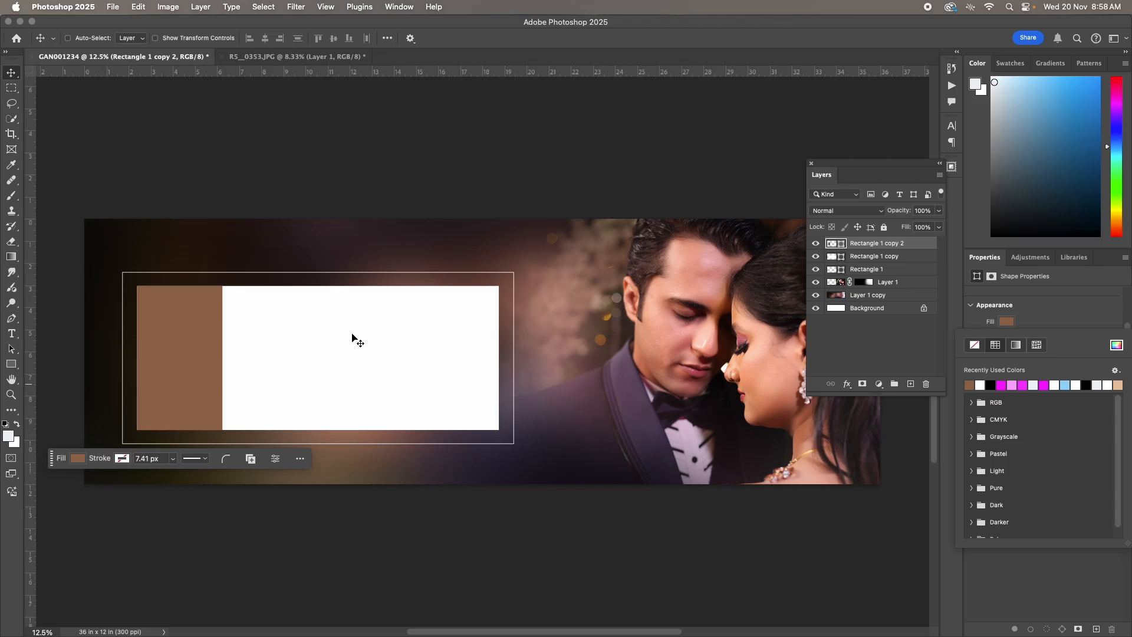
left_click(352, 354)
key("Tab")
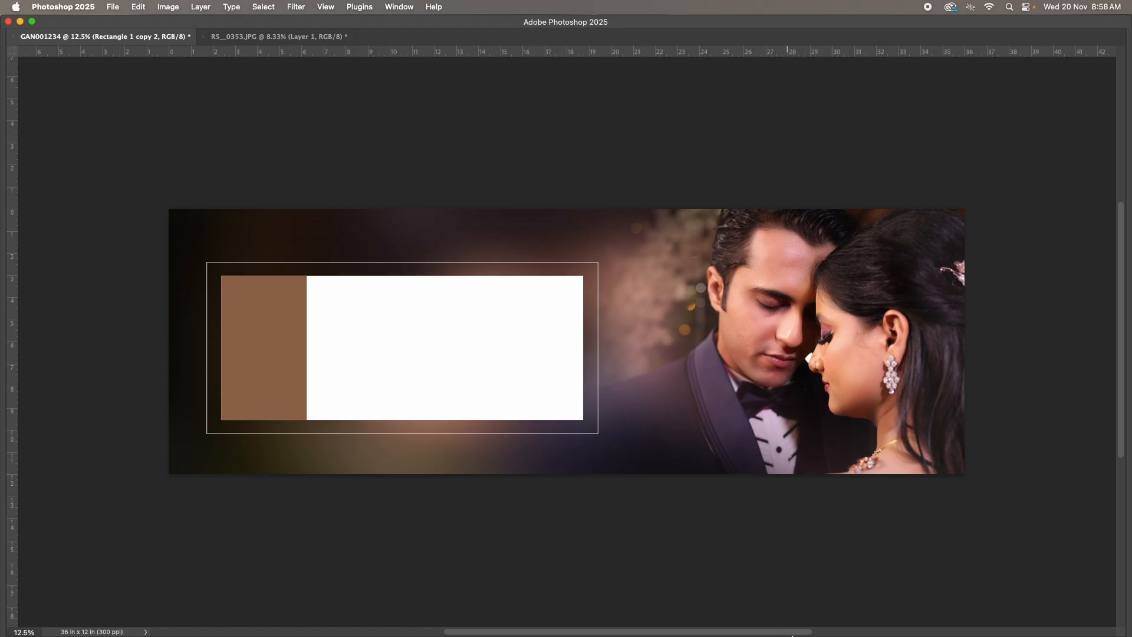
Switch to Adobe Bridge, preview the hands photo R5__0384.JPG, and place it into the album spread in Photoshop
mouse_move(792, 635)
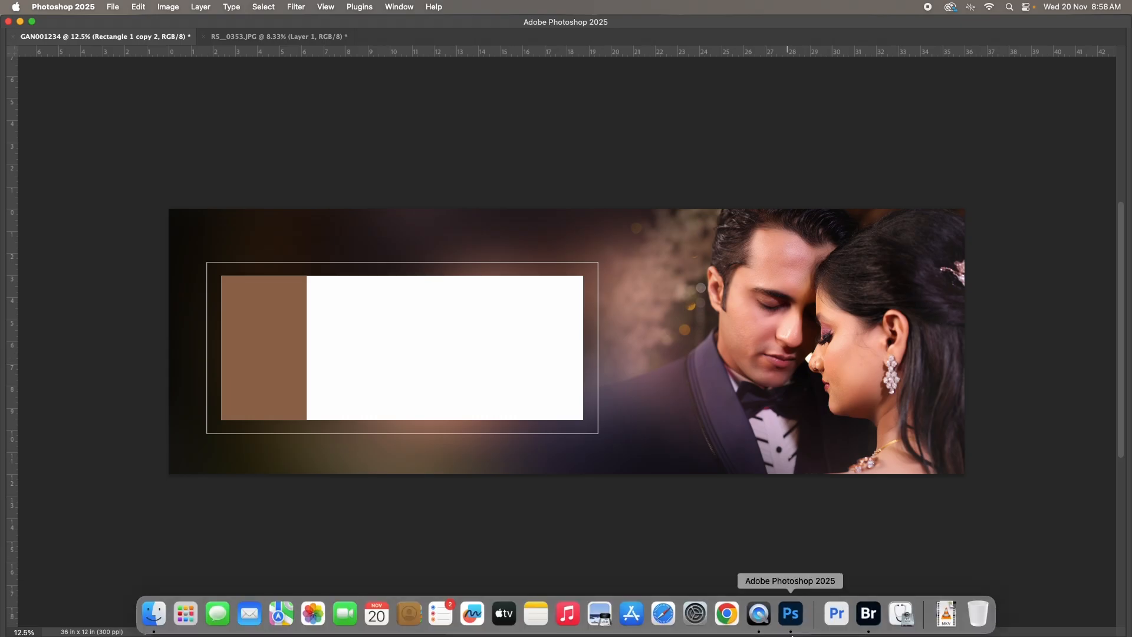
left_click(869, 613)
left_click(411, 485)
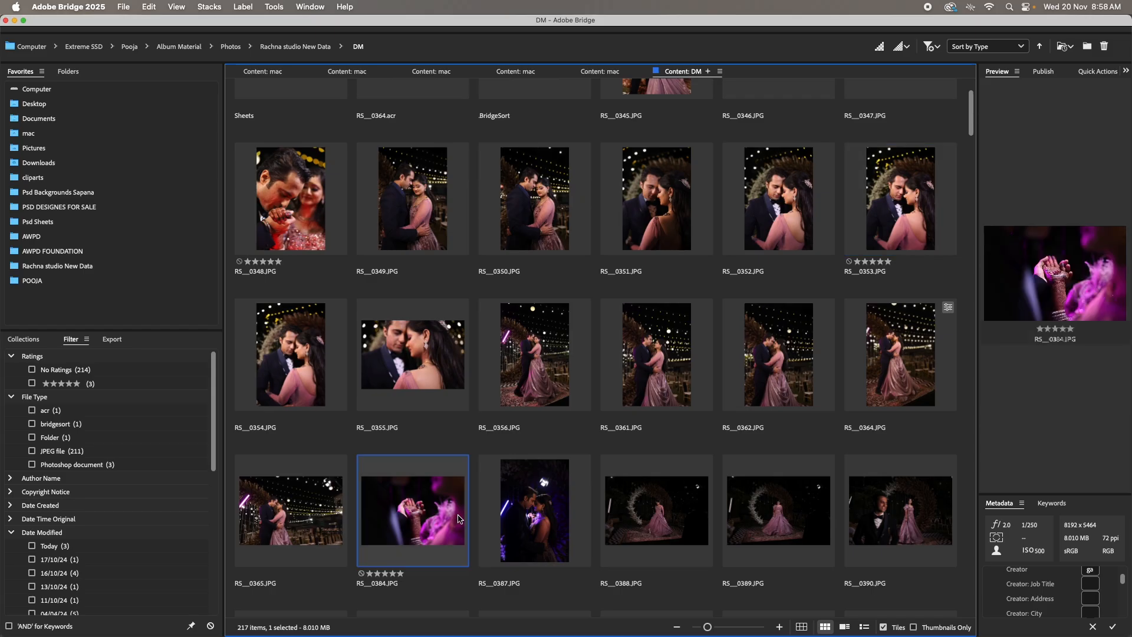
key("space")
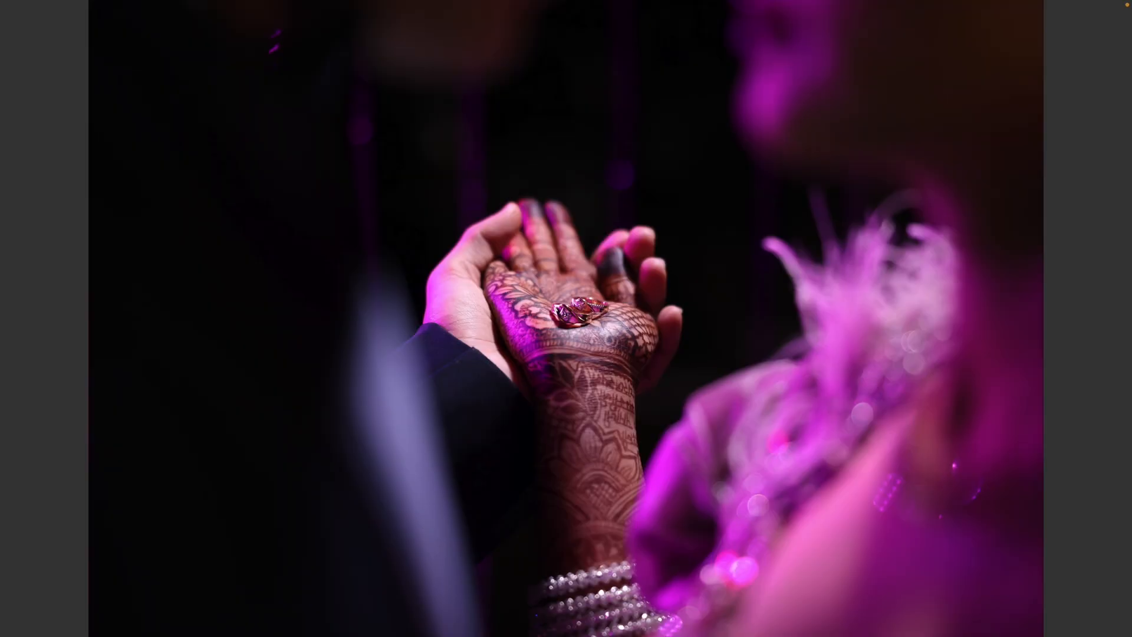
key("space")
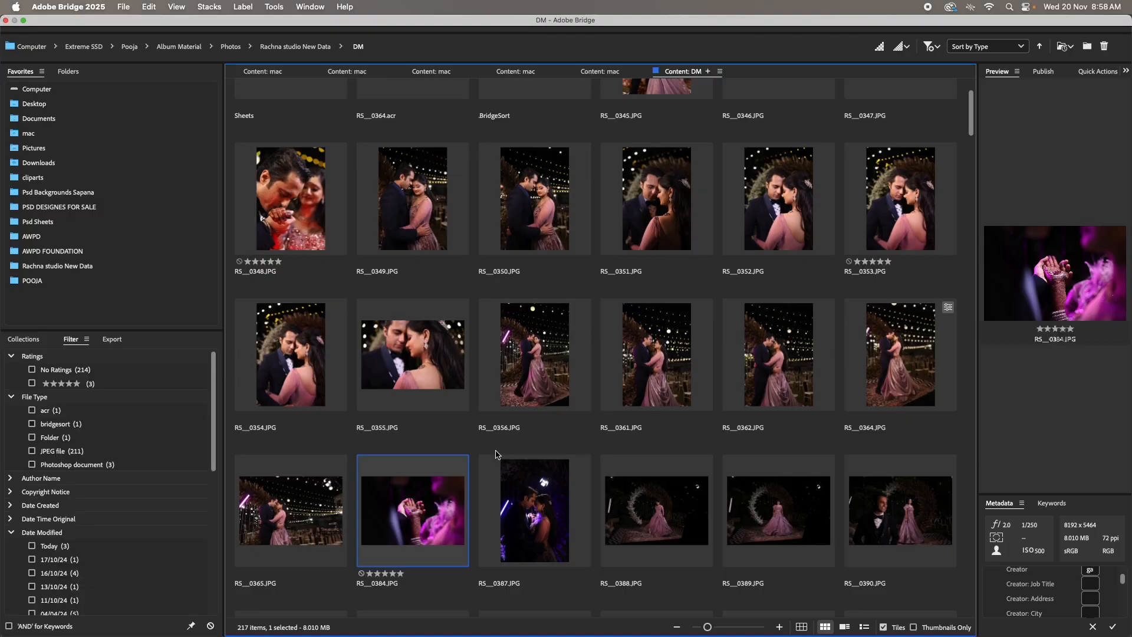
left_click_drag(425, 502, 313, 366)
key("super+Tab")
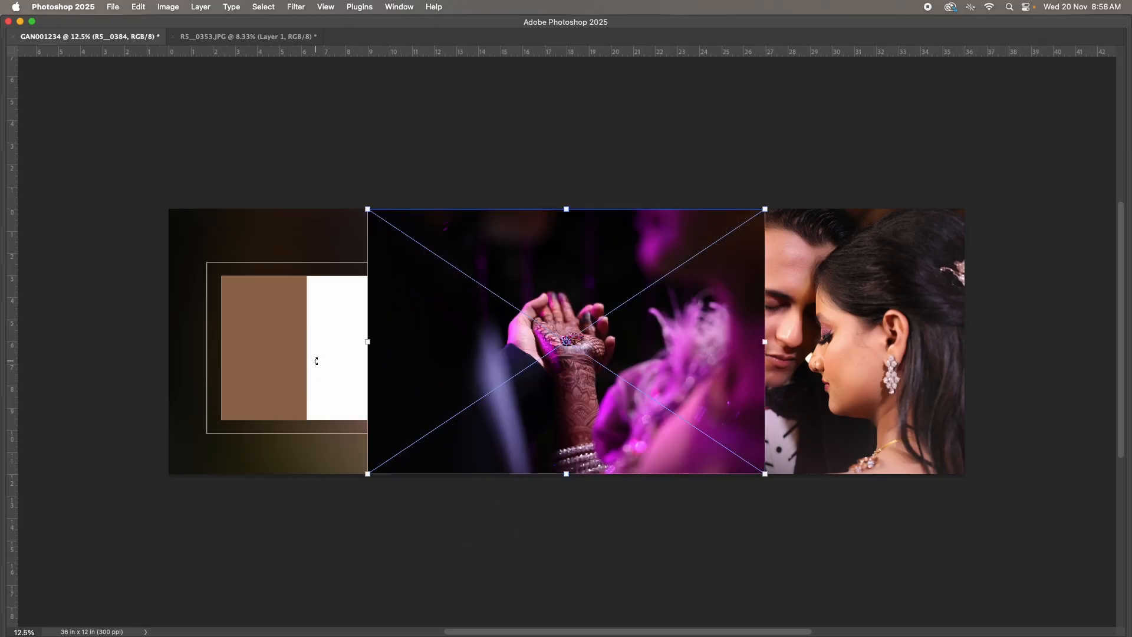
Position the placed hands photo over the white inner rectangle at about X 2.63 in, Y 0.6 in
left_click_drag(616, 367, 487, 383)
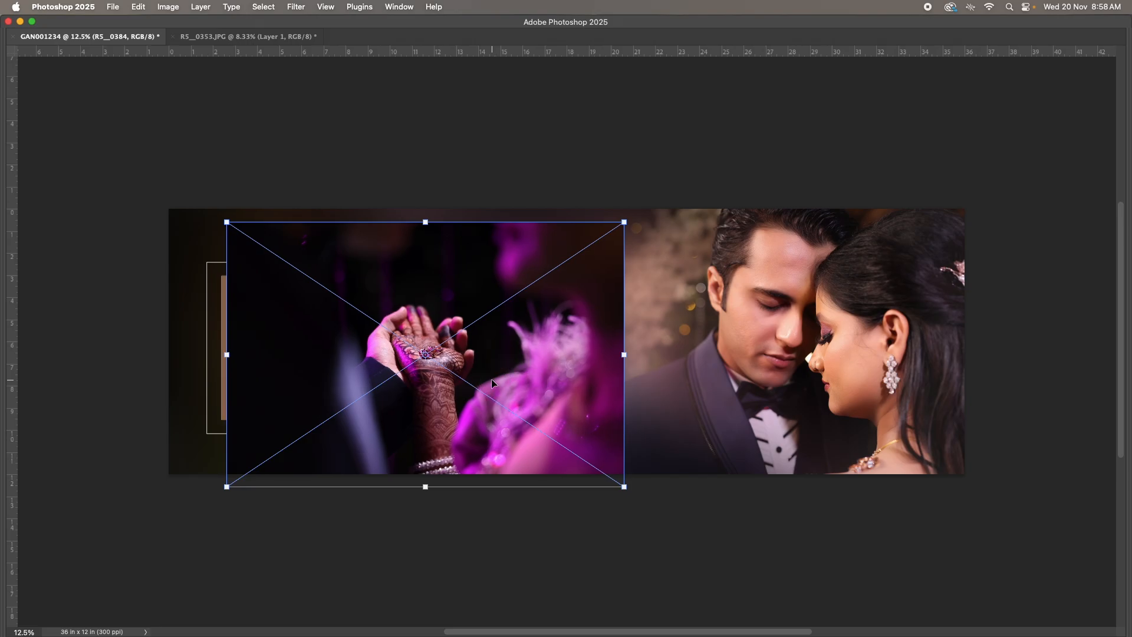
key("Return")
key("Tab")
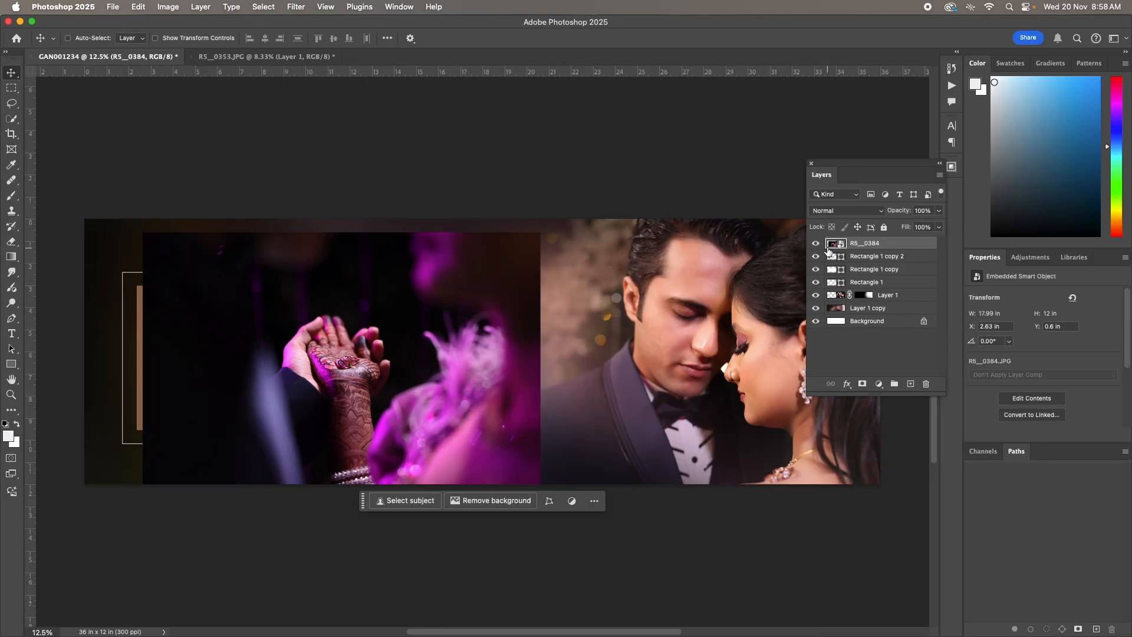
Move the hands photo's layer below the brown strip, clip it to the white inner rectangle, and check the clipping by toggling the rectangle's visibility
left_click_drag(874, 245, 858, 263)
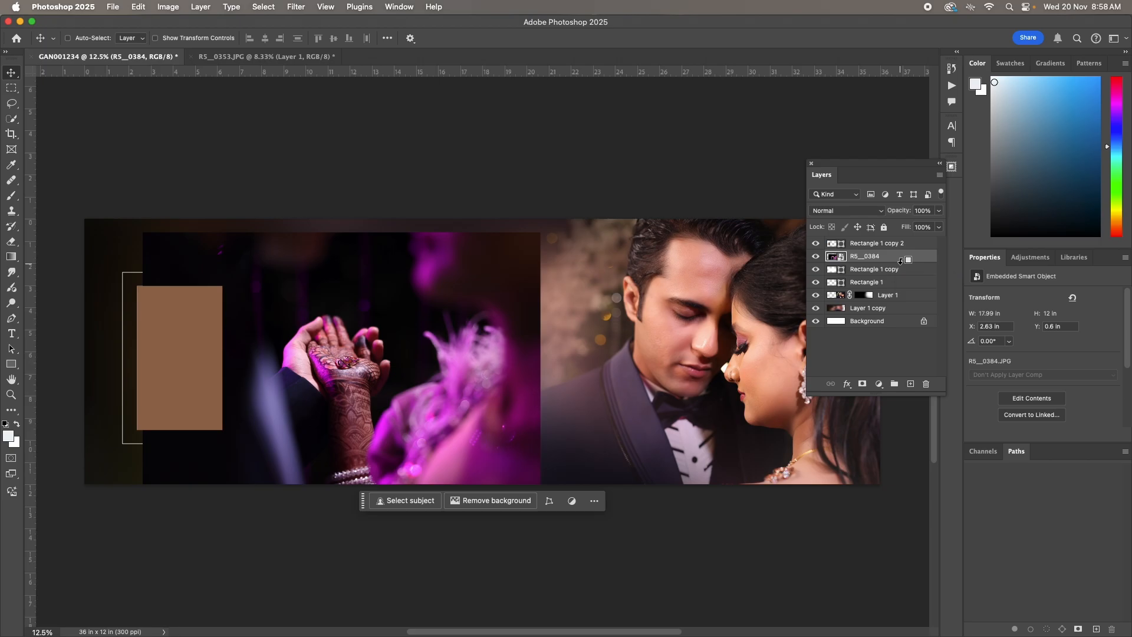
left_click(900, 261, "alt")
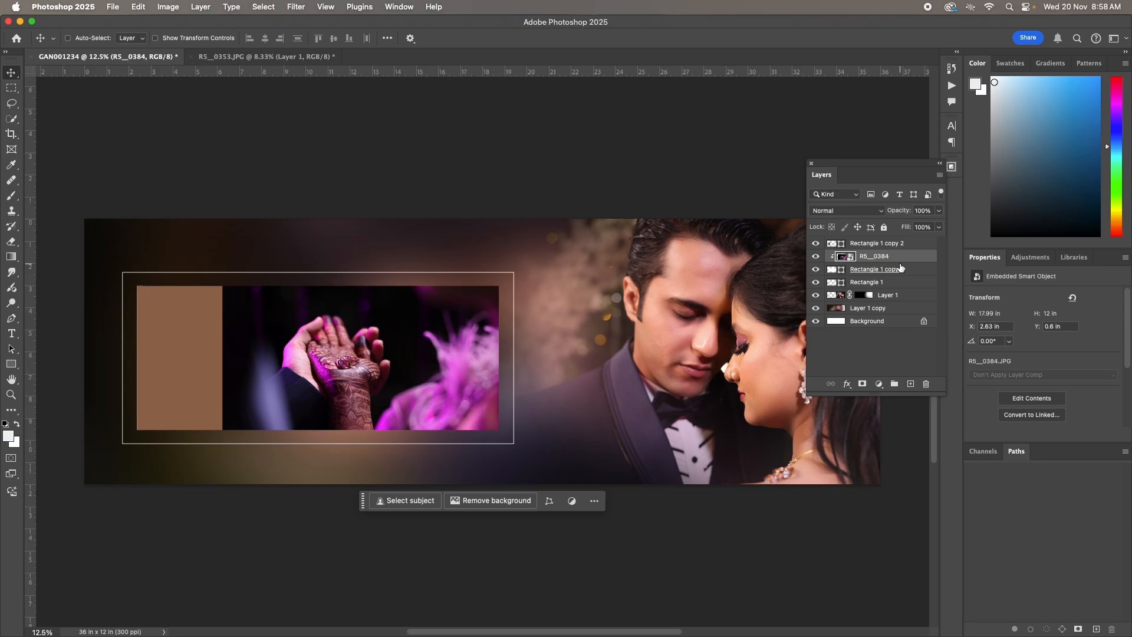
left_click(816, 270)
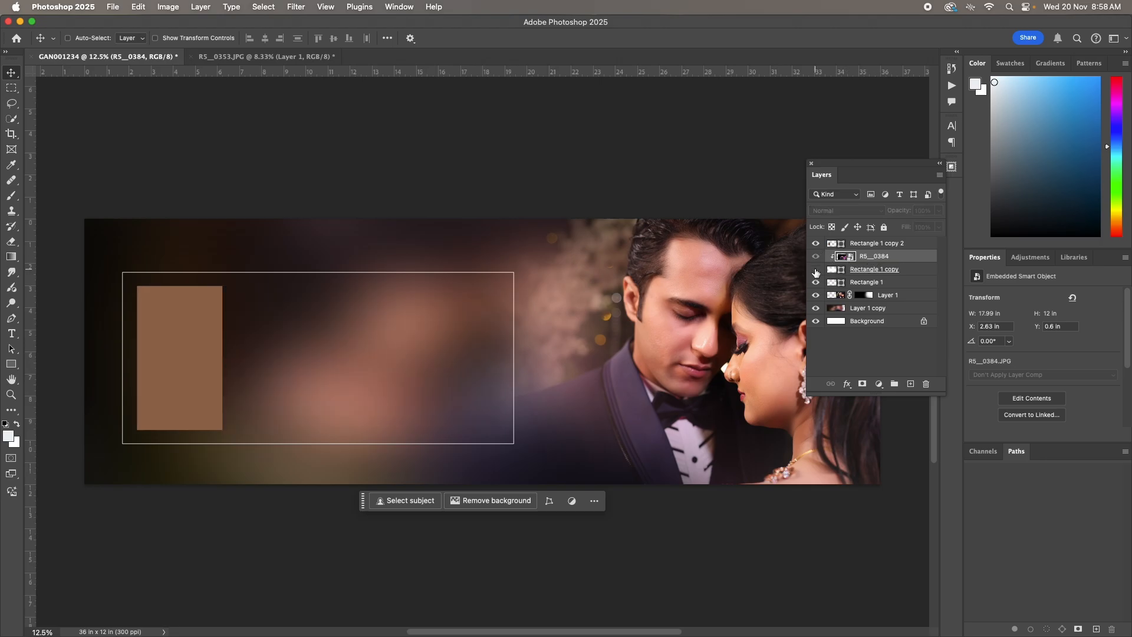
left_click(816, 270)
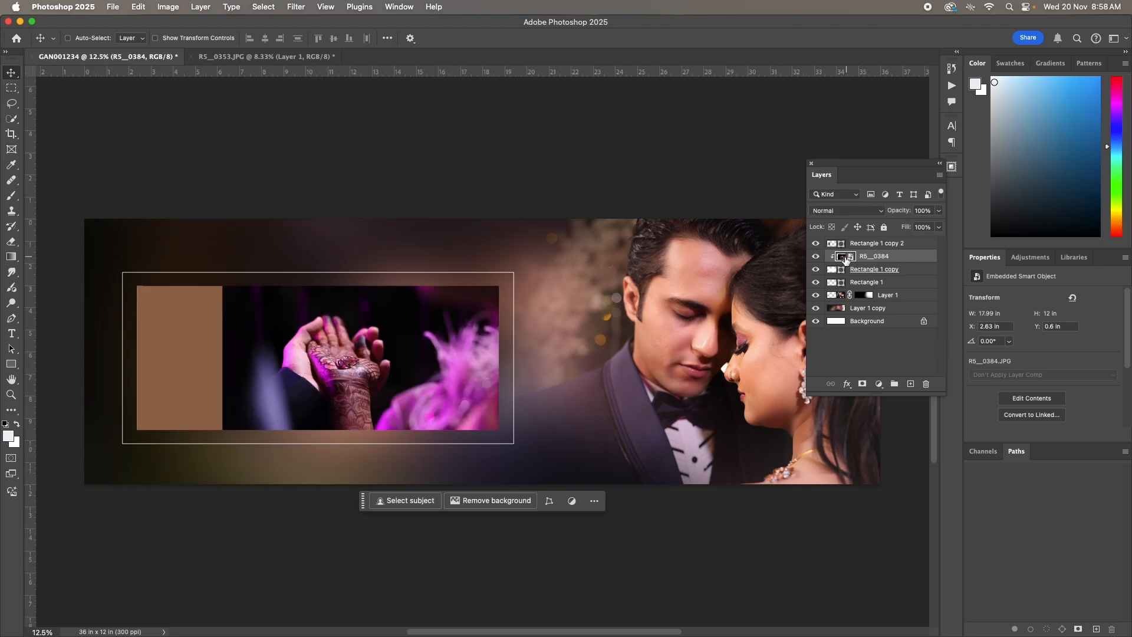
Rescale and reposition the clipped hands photo to about 17.98 × 11.99 in, at about X 3.37 in, Y 0.05 in
right_click(395, 365)
left_click(404, 374)
key("super+t")
left_click_drag(404, 373, 417, 378)
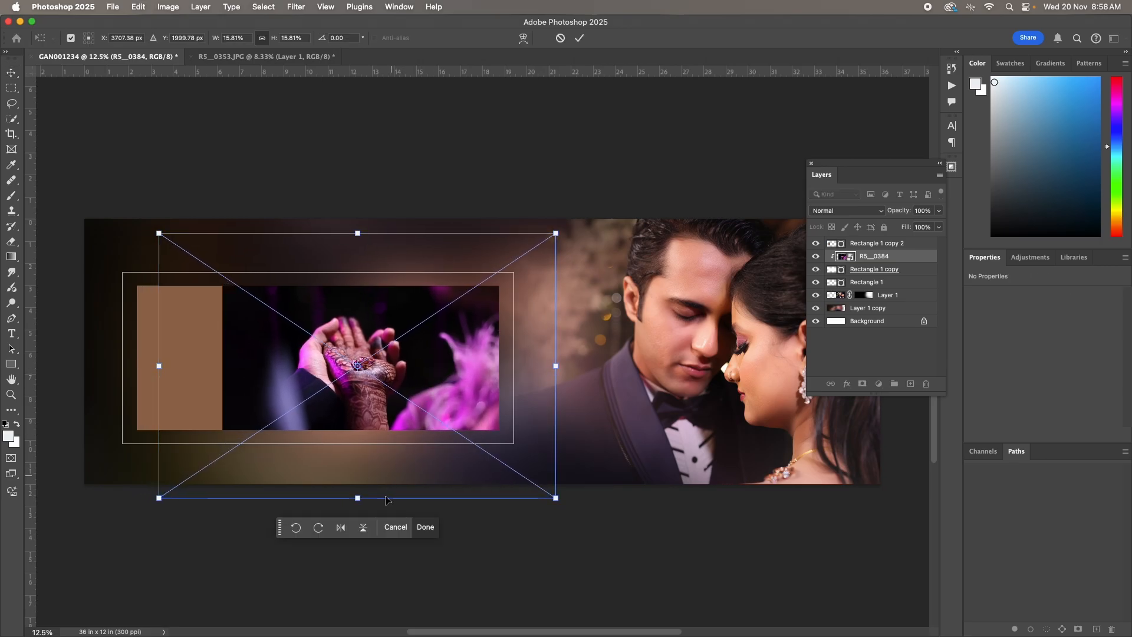
left_click_drag(360, 503, 358, 466)
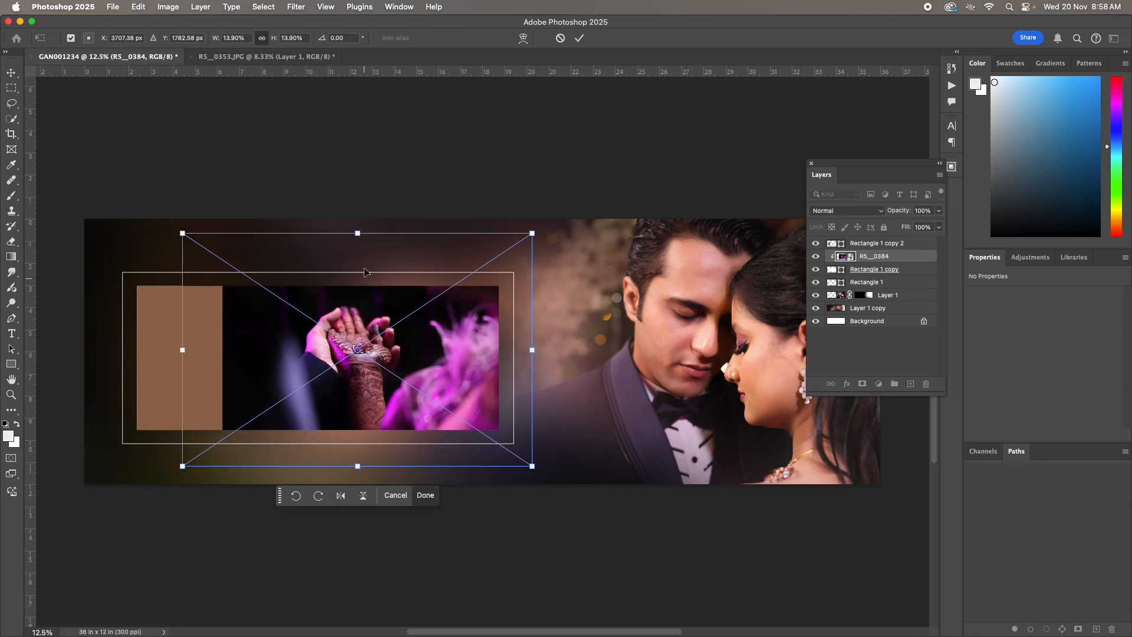
mouse_move(358, 234)
left_mouse_down()
mouse_move(358, 245)
mouse_move(364, 220)
left_mouse_up()
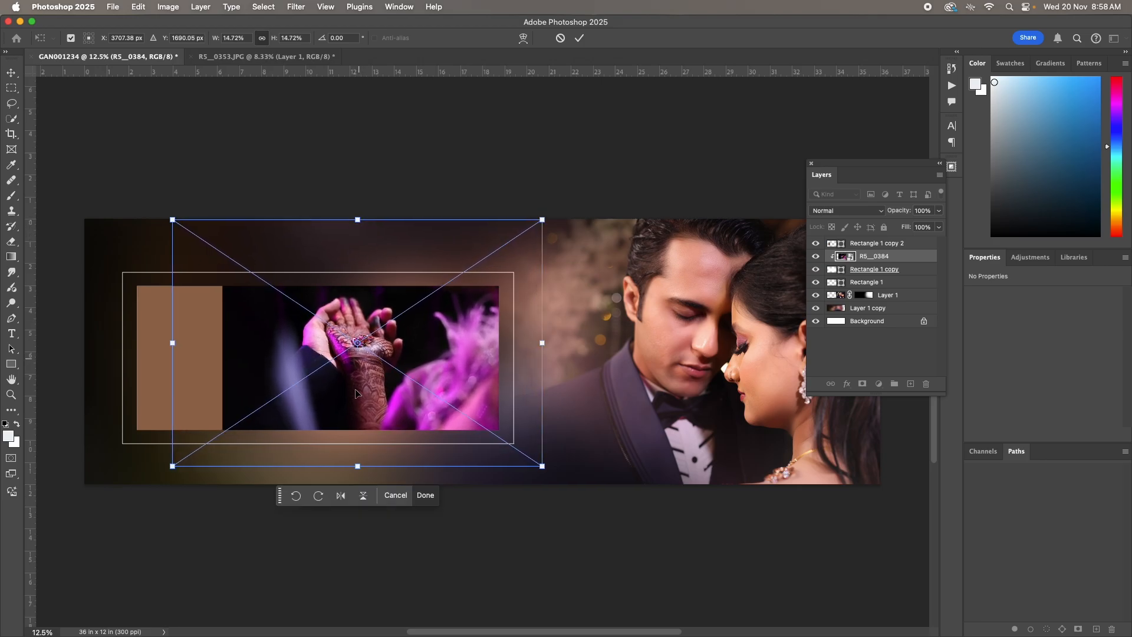
left_click_drag(357, 467, 356, 488)
key("Return")
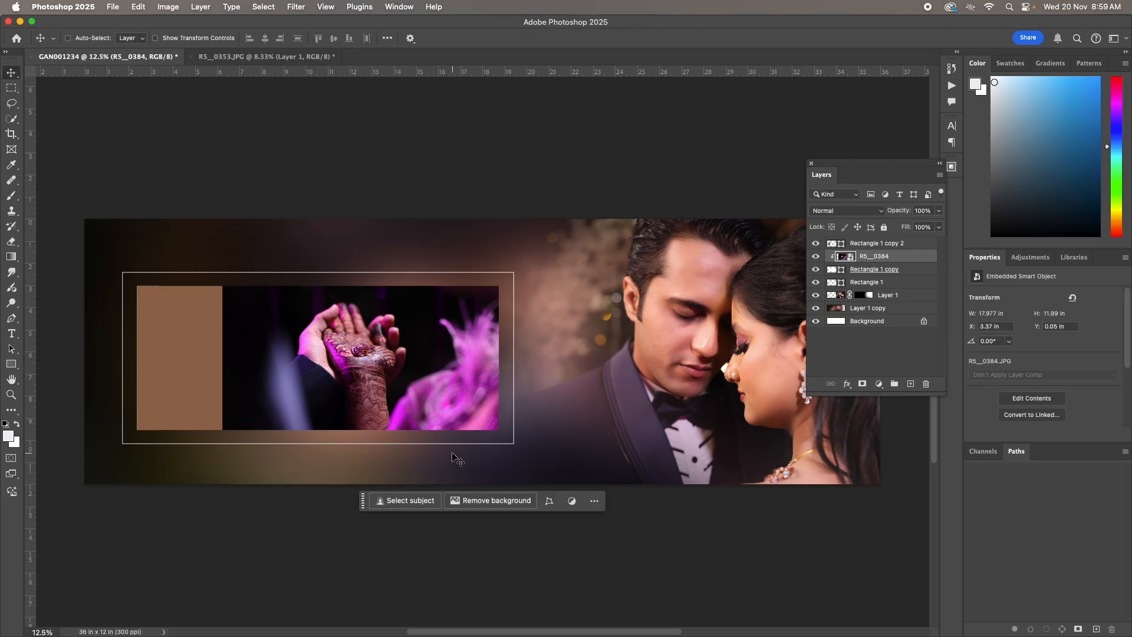
Duplicate the hands photo layer and move the unclipped copy directly below Layer 1
key("super+j")
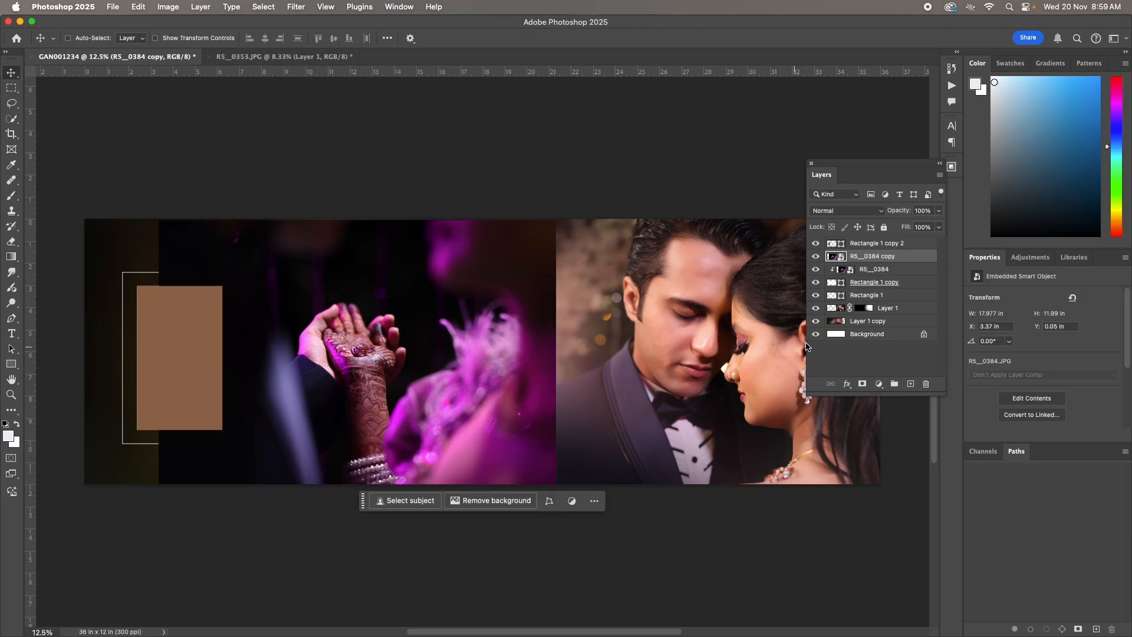
left_click_drag(914, 256, 903, 311)
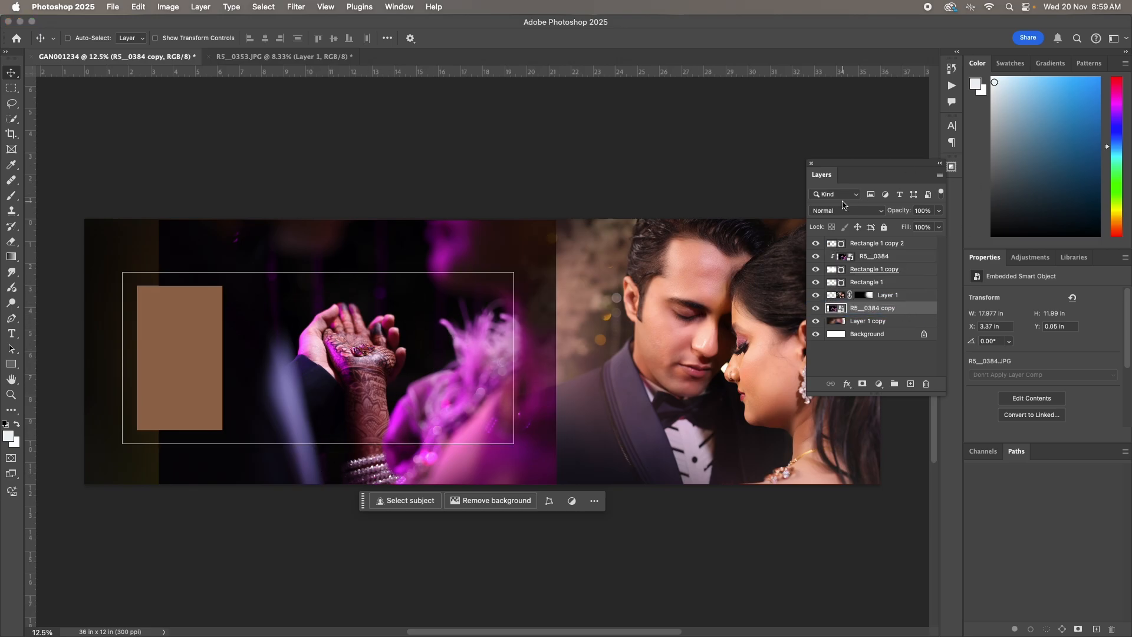
Try the Luminosity blend mode on the hands photo copy and toggle the clipped photo's visibility to compare
left_click(841, 211)
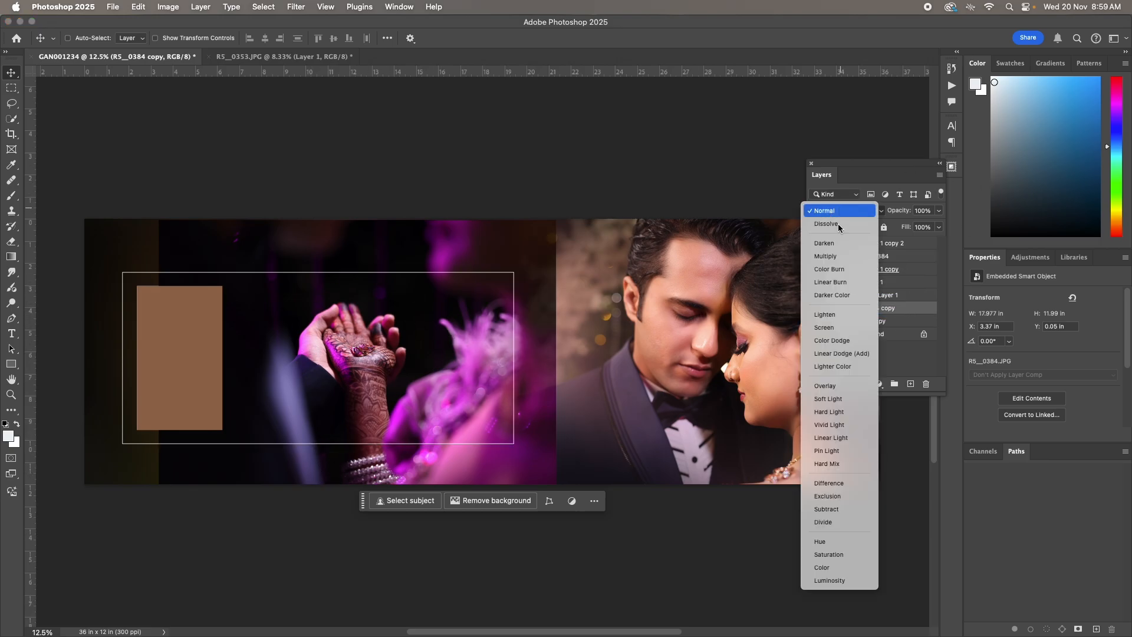
left_click(837, 584)
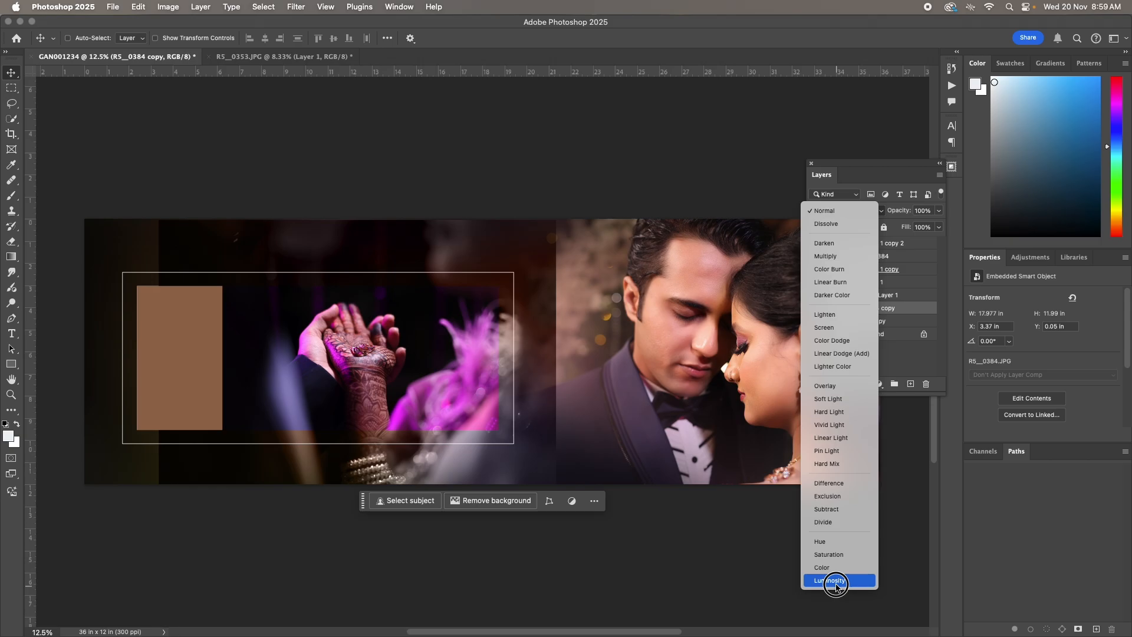
left_click(817, 257)
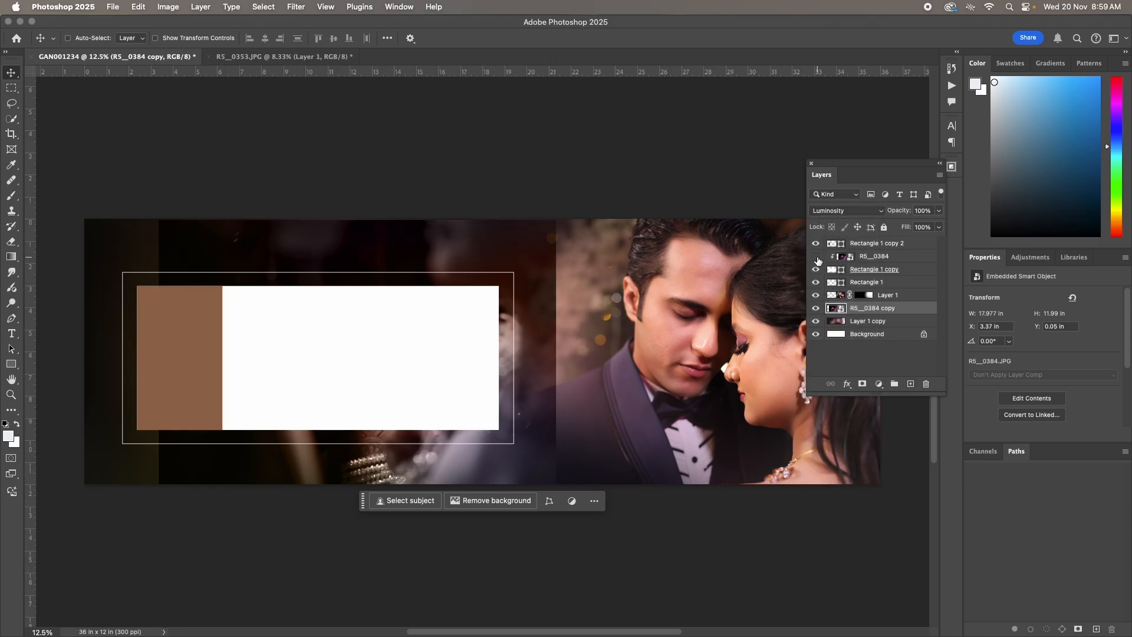
left_click(817, 258)
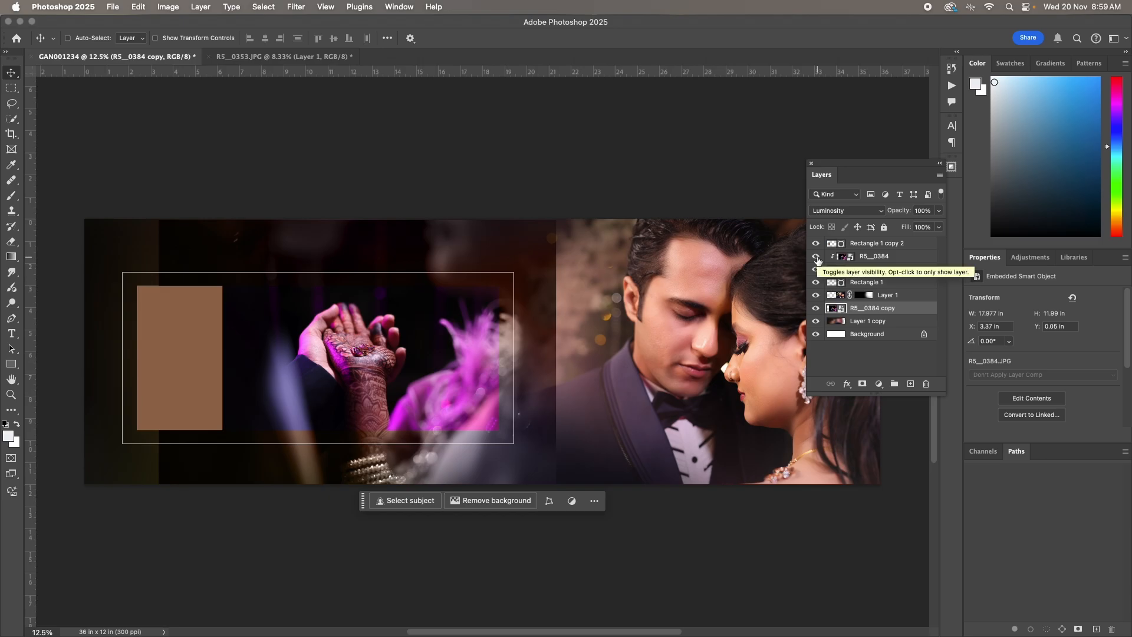
Blend the hands photo copy into the background with Soft Light at 53% opacity and preview the spread without panels
left_click(845, 211)
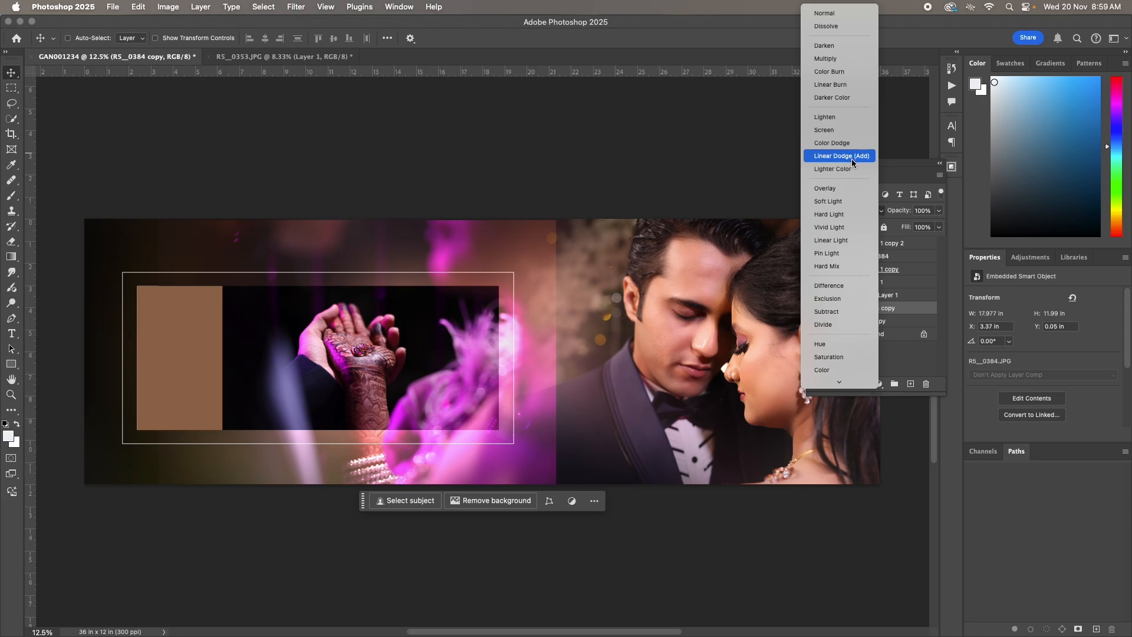
left_click(854, 205)
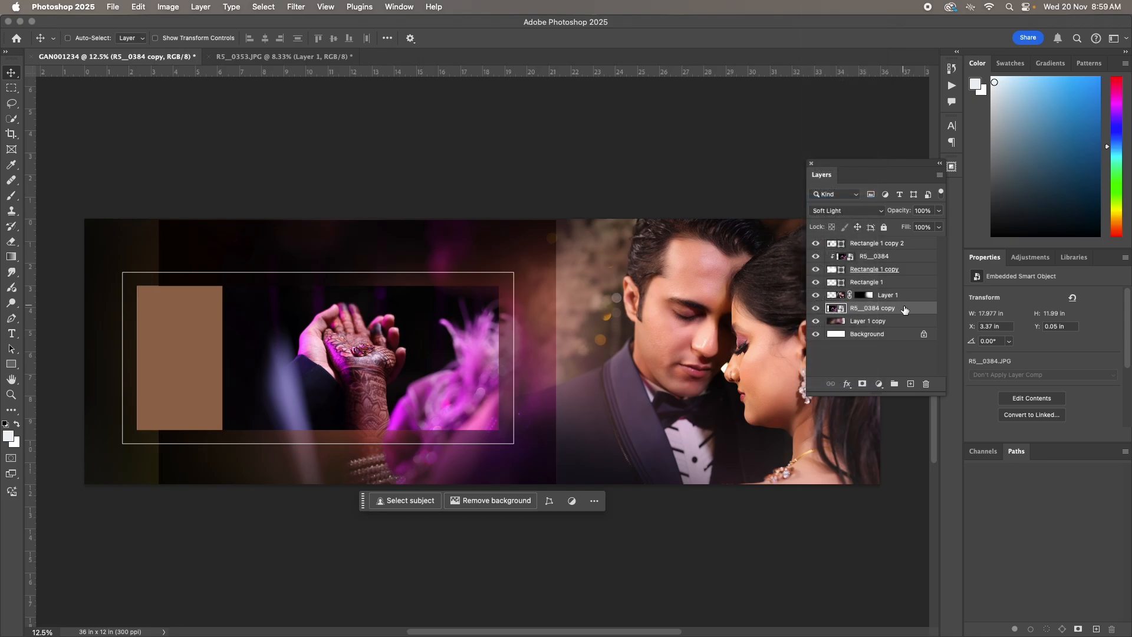
left_click(815, 308)
left_click(816, 308)
left_click(939, 211)
left_click_drag(939, 212, 912, 227)
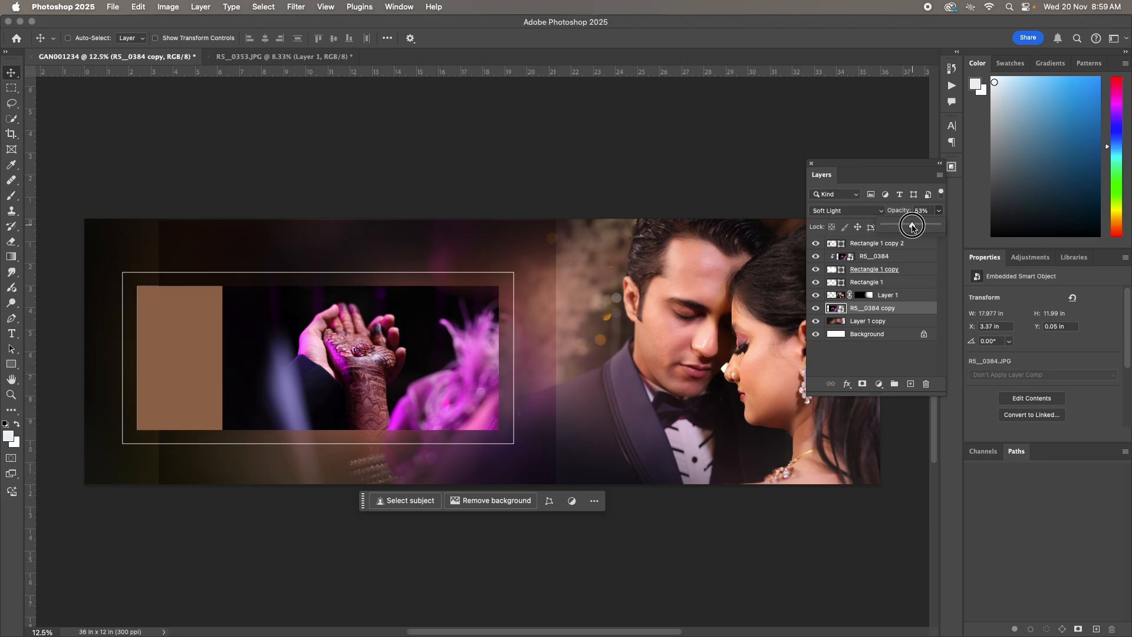
key("Tab")
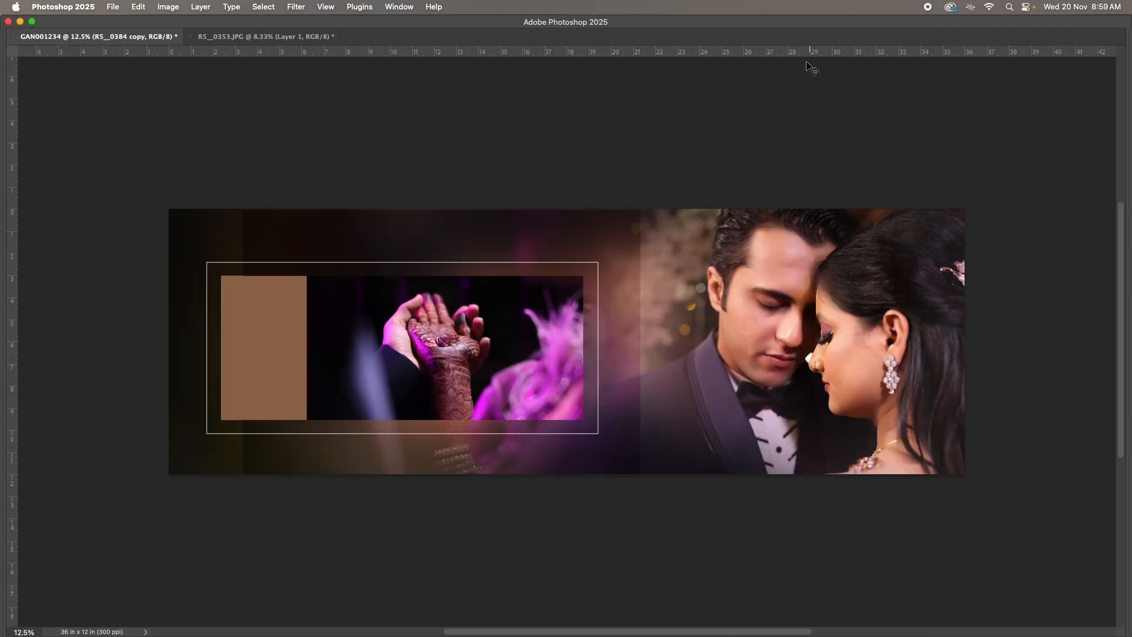
key("Tab")
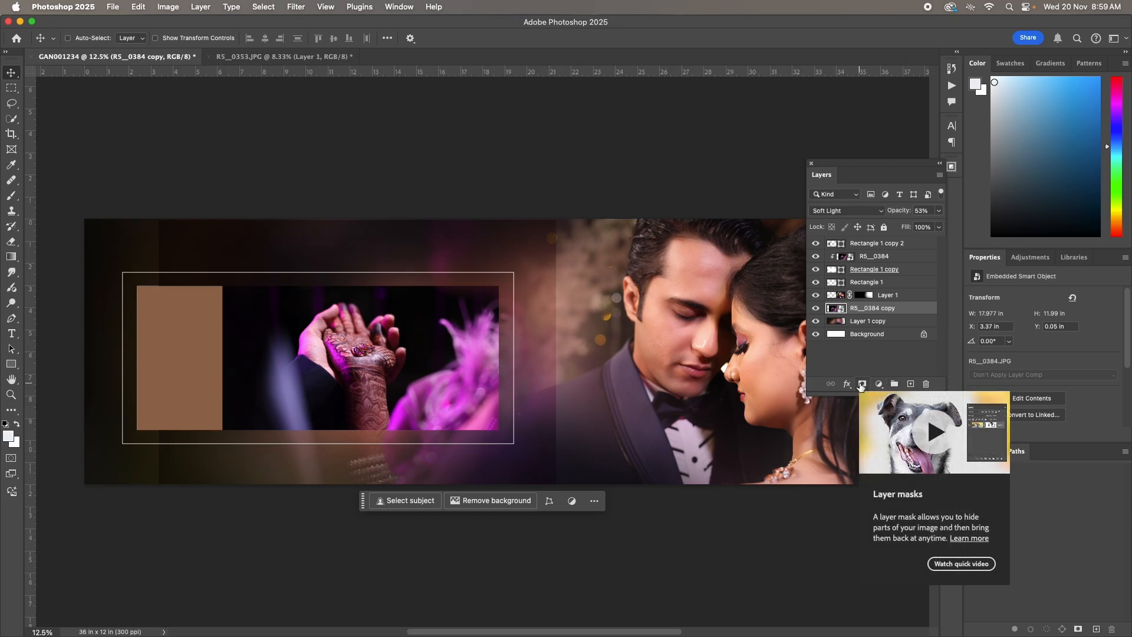
Add a layer mask to the hands photo copy and fade its right edge with a black-to-white linear gradient
left_click(861, 384)
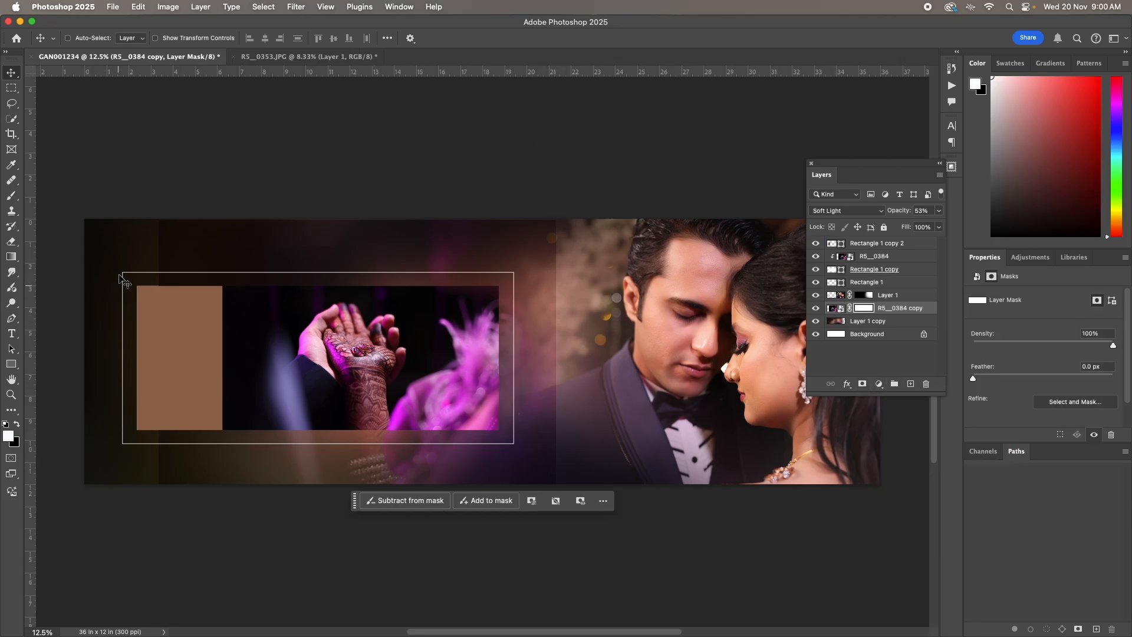
left_click_drag(17, 258, 67, 259)
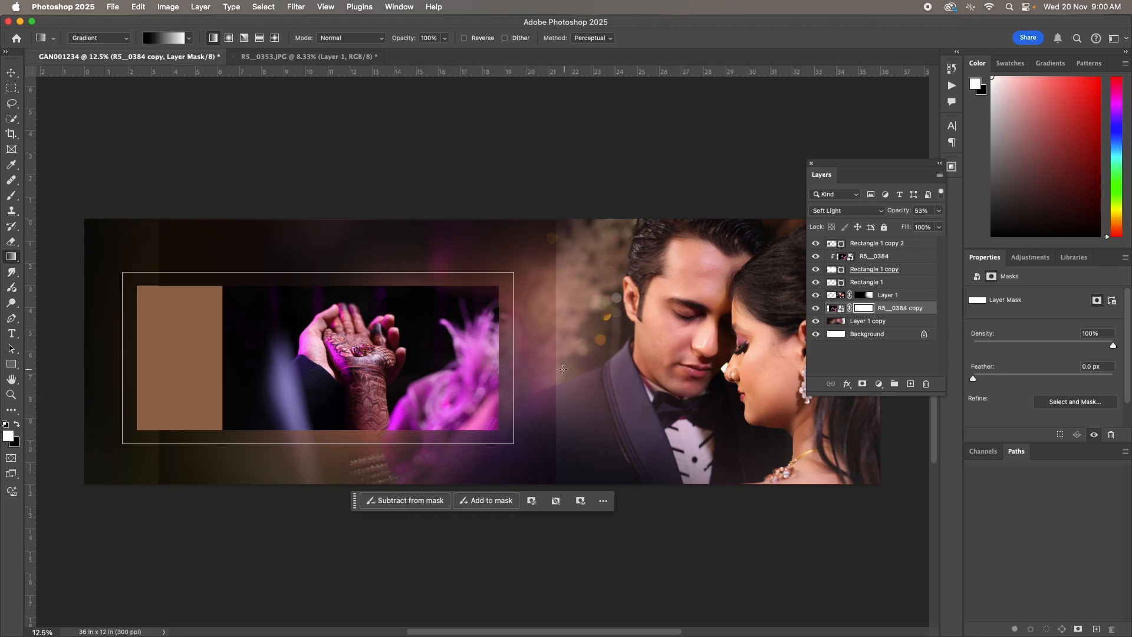
left_click_drag(559, 368, 313, 364)
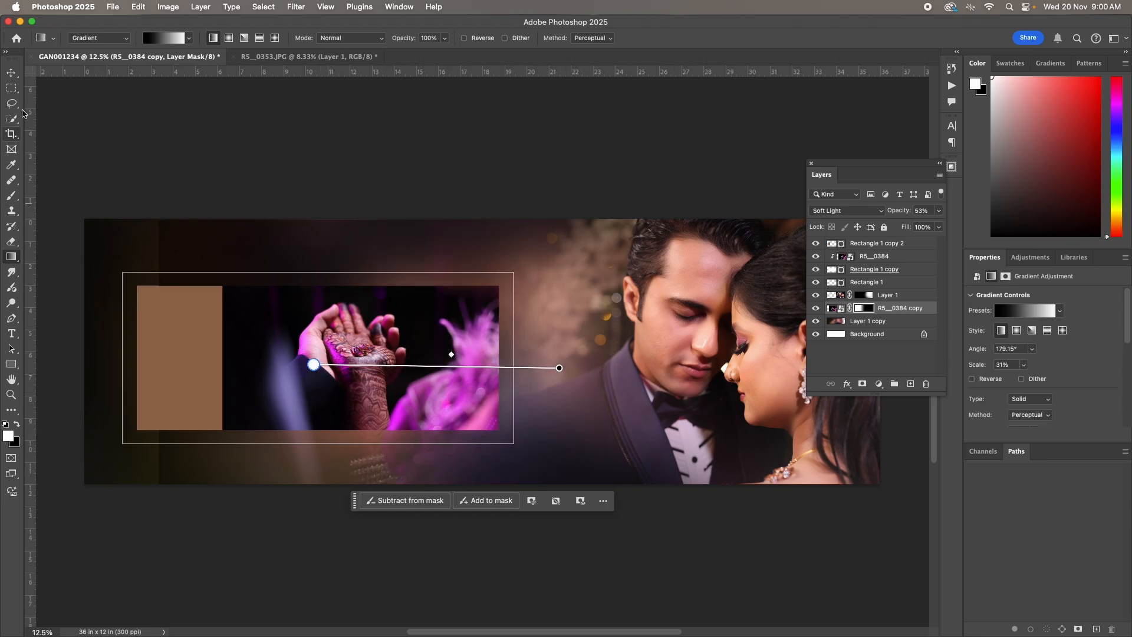
key("v")
key("Tab")
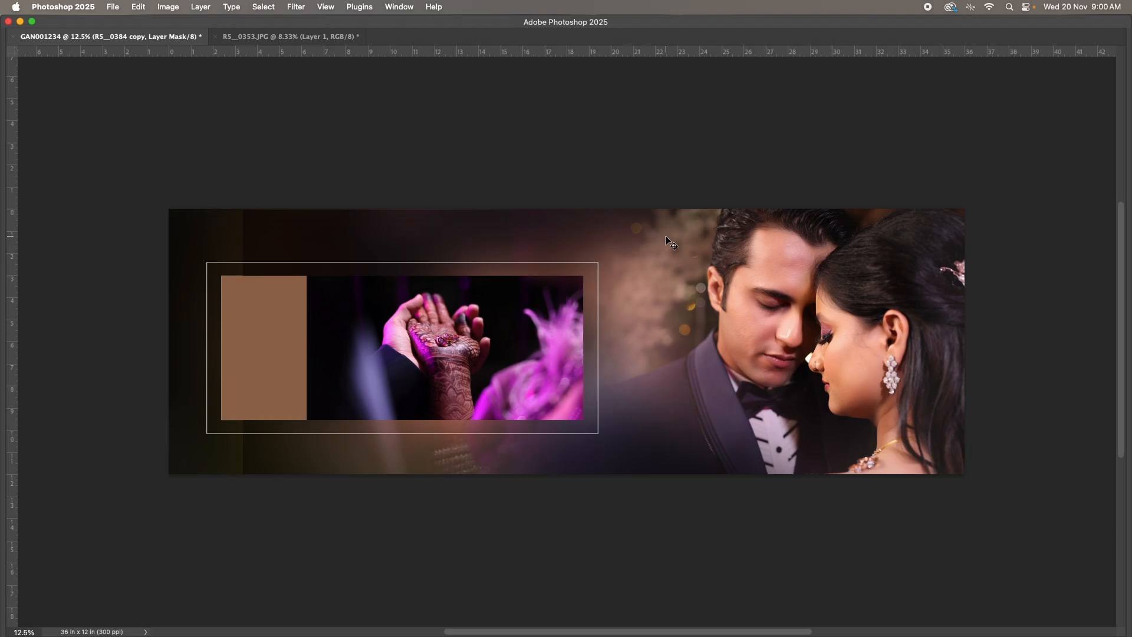
Select the brown strip's layer and toggle its visibility to check the frame with and without it
right_click(254, 332)
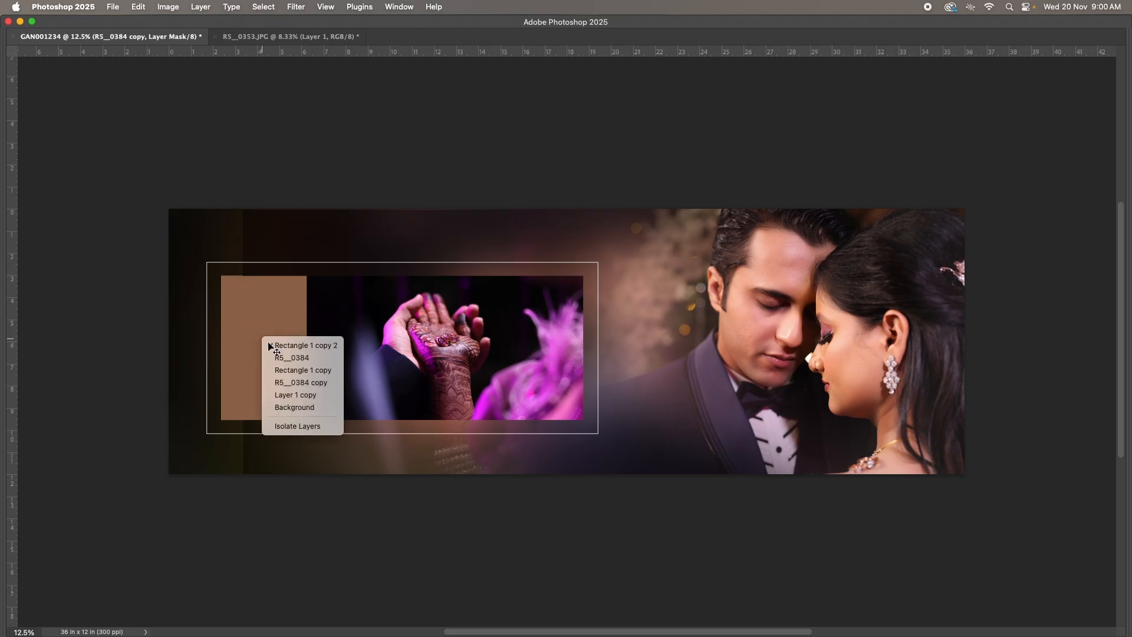
left_click(277, 345)
key("Tab")
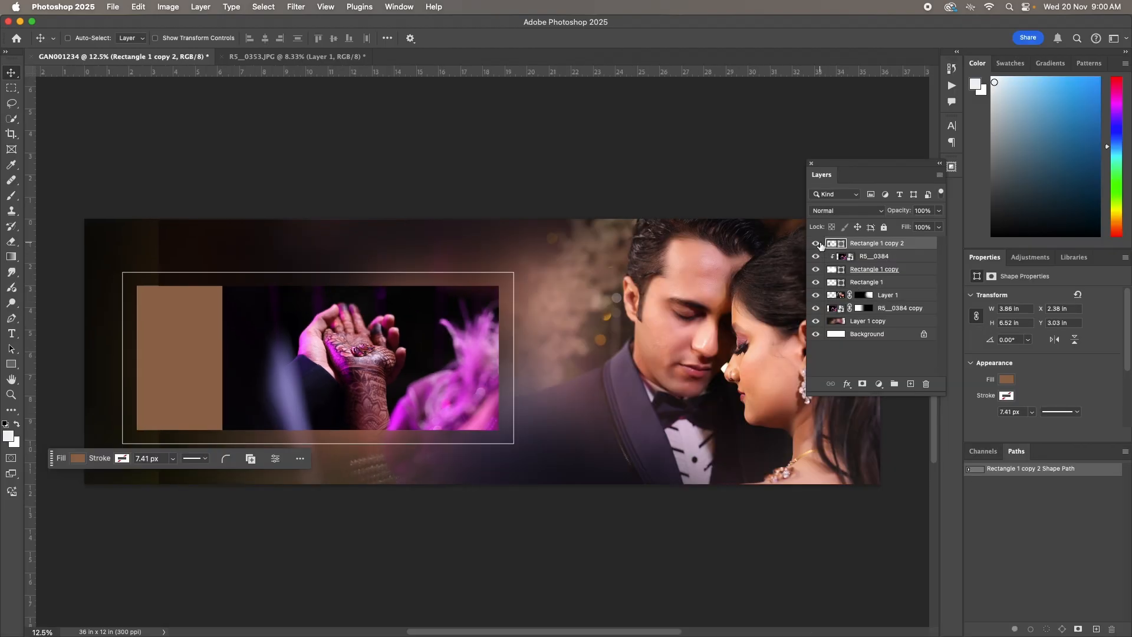
left_click(817, 243)
left_click(816, 244)
Switch to Adobe Bridge, pick the hand-kiss photo R5__0348.JPG, and open it in Photoshop
key("super+Tab")
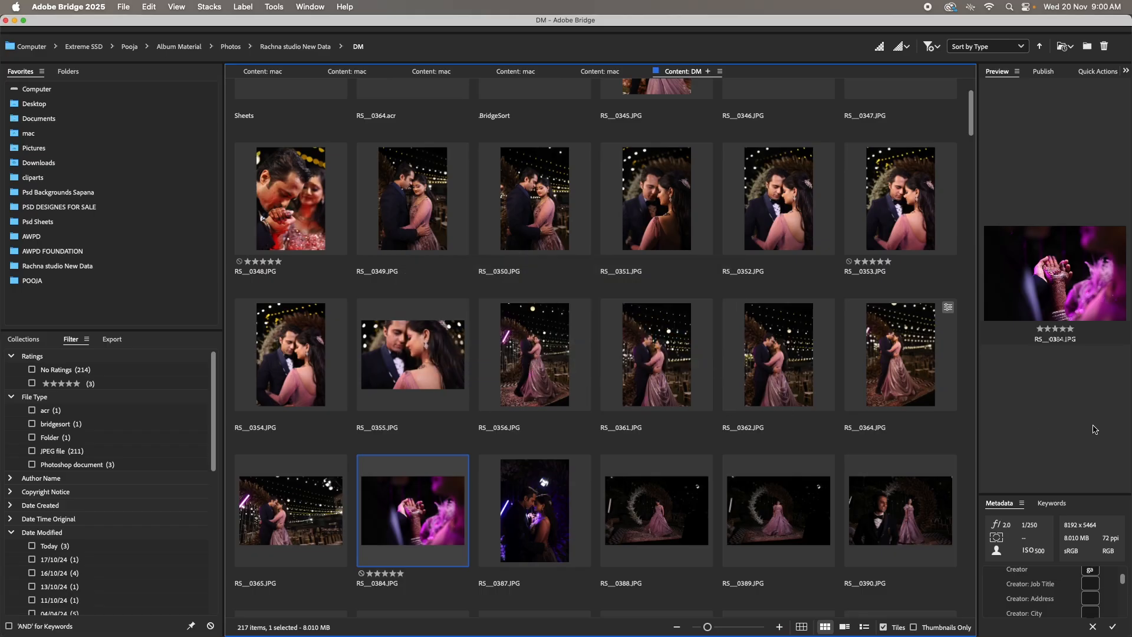
left_click(304, 202)
left_click_drag(283, 199, 710, 63)
key("super+Tab")
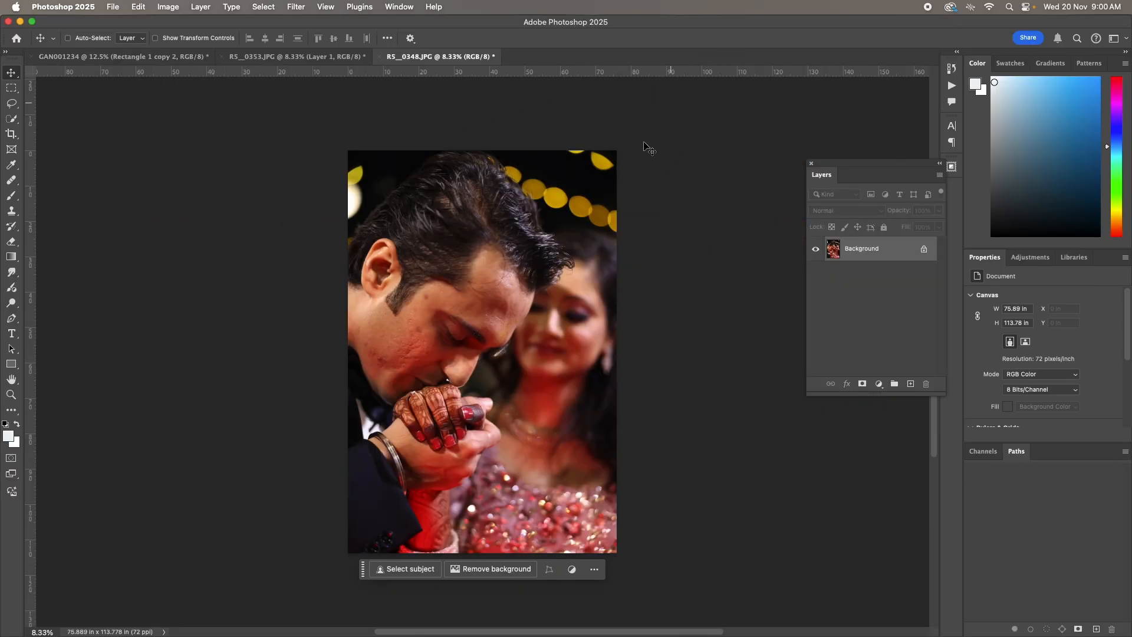
Retouch the blemishes on the groom's temple, cheek and jaw using the Healing Brush at size 200
key("super+space")
left_click(404, 347, "super")
left_click(404, 348, "super")
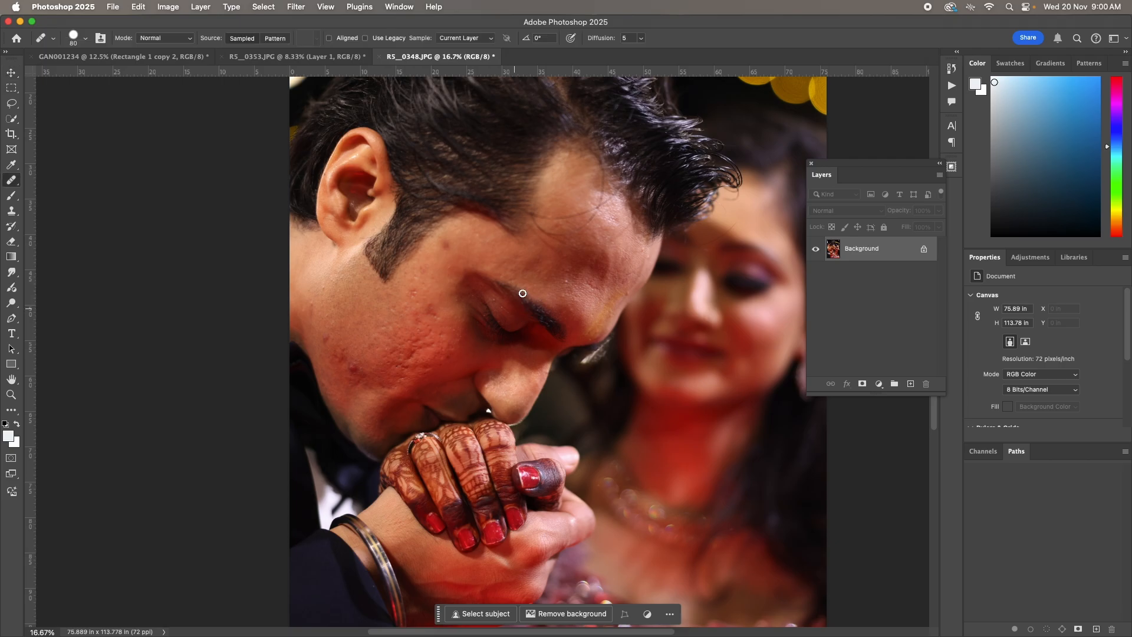
key("j")
key("bracketright")
key("bracketright")
key("bracketright")
left_click(450, 243)
left_click(435, 289)
left_click(401, 270)
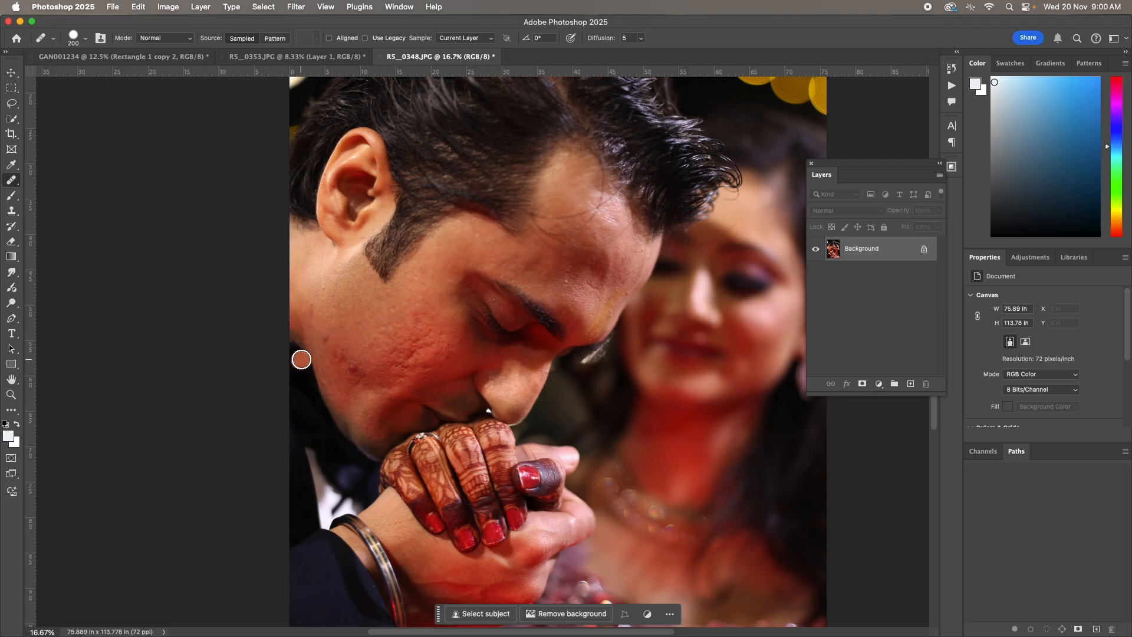
left_click(316, 311)
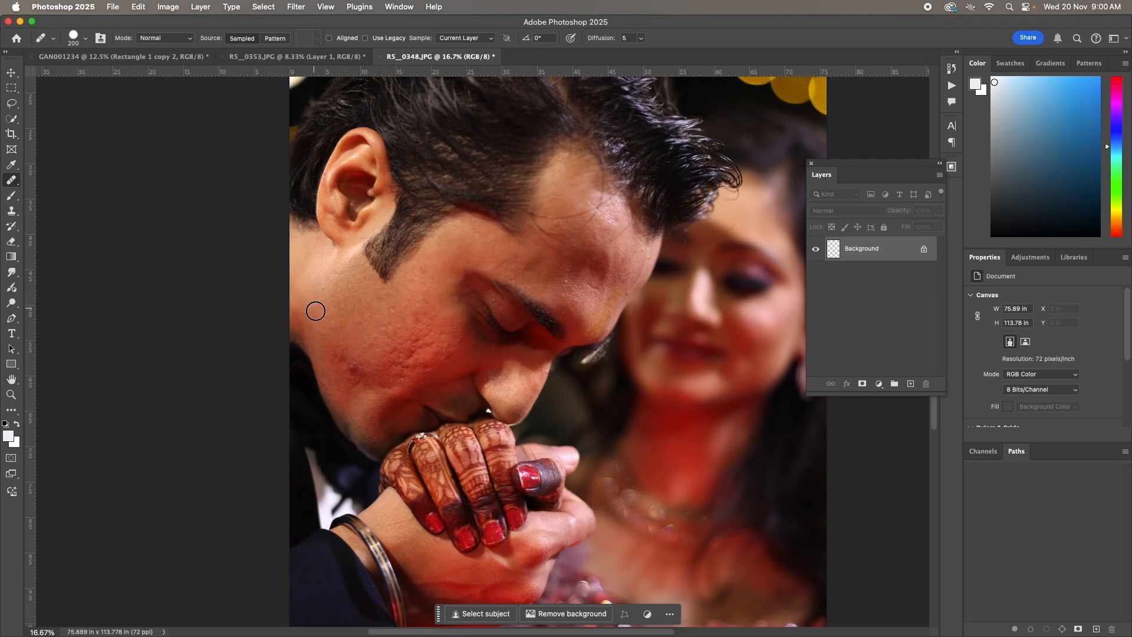
left_click(337, 346)
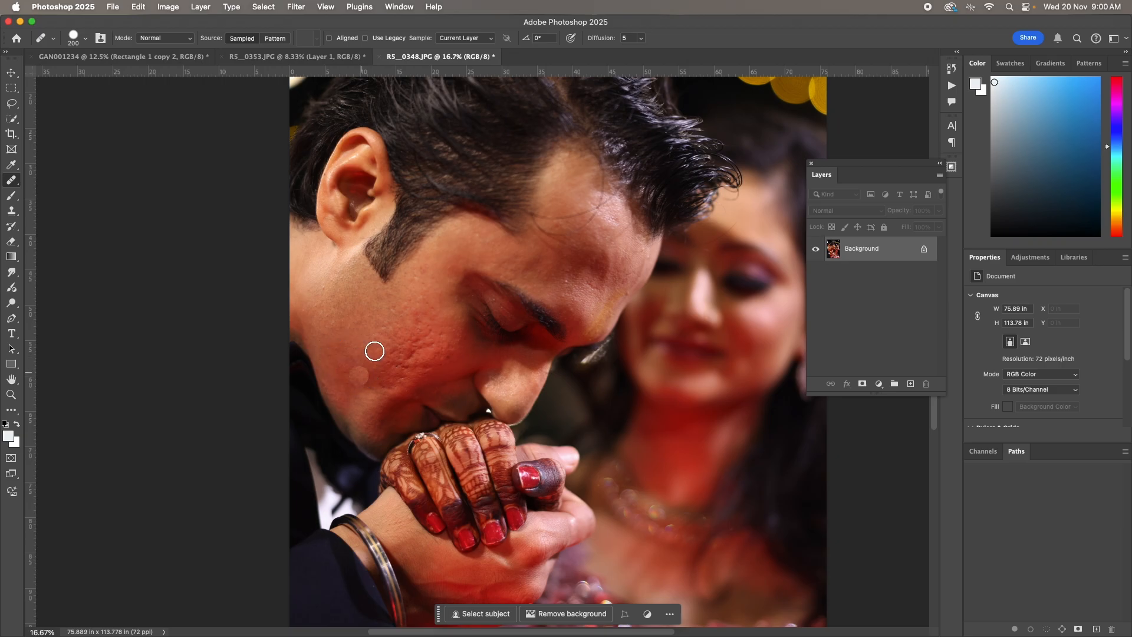
left_click(424, 293)
Heal the small marks and stray hairs on the groom's forehead with the Healing Brush reduced to size 100
left_click(546, 243)
key("bracketleft")
key("bracketleft")
key("bracketleft")
key("bracketleft")
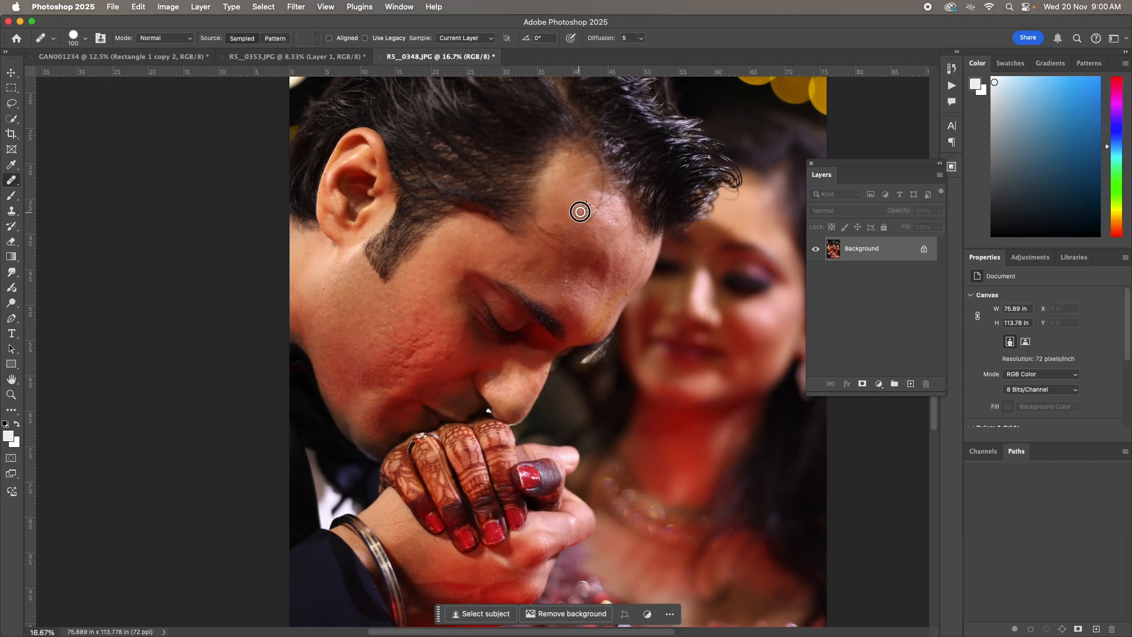
left_click(541, 260)
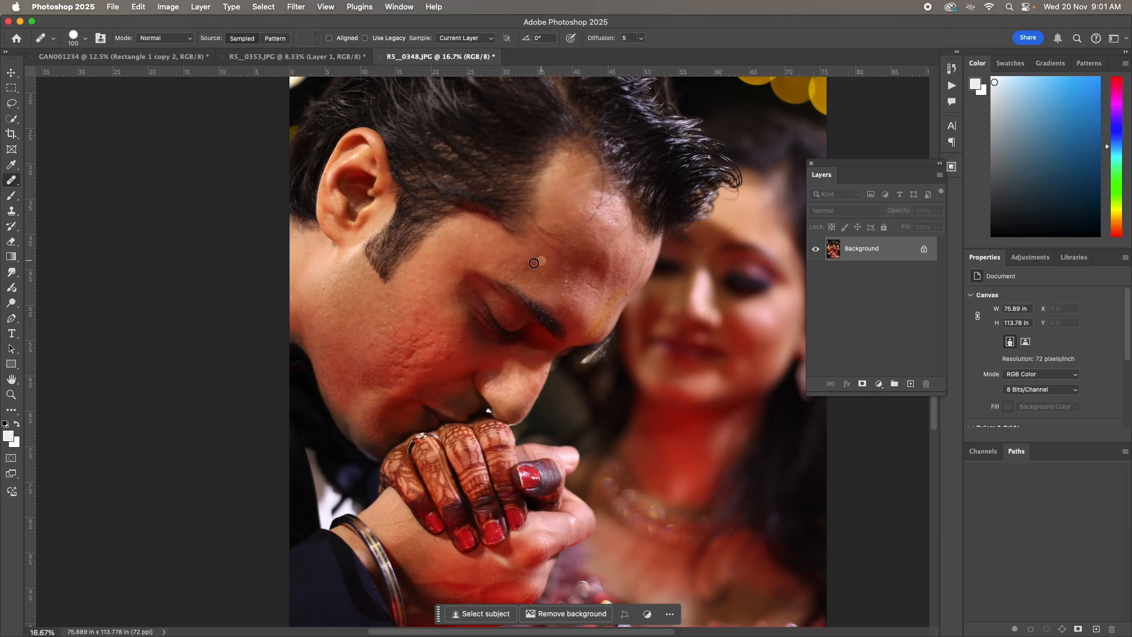
left_click(539, 226)
left_click(561, 212)
Enlarge the Healing Brush to 300 and even out the skin on the groom's forehead above the eyebrow using sampled skin
key("bracketright")
key("bracketright")
key("bracketright")
key("bracketright")
key("bracketright")
key("bracketright")
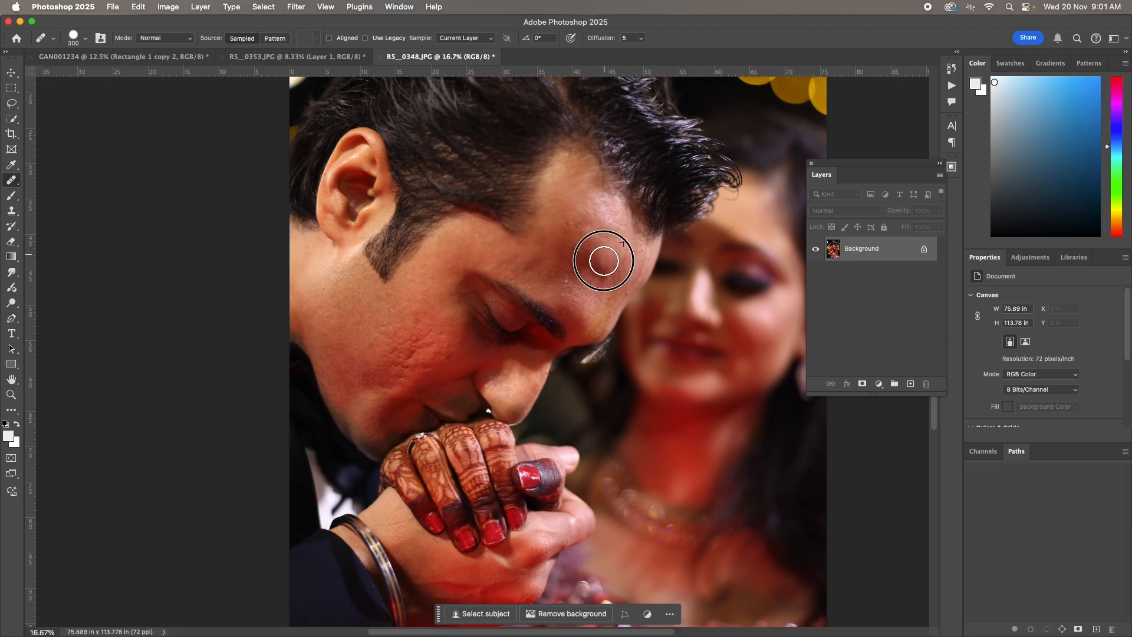
left_click(595, 295, "alt")
mouse_move(602, 277)
left_mouse_down()
mouse_move(604, 292)
mouse_move(609, 253)
mouse_move(604, 272)
left_mouse_up()
left_click(602, 270, "alt")
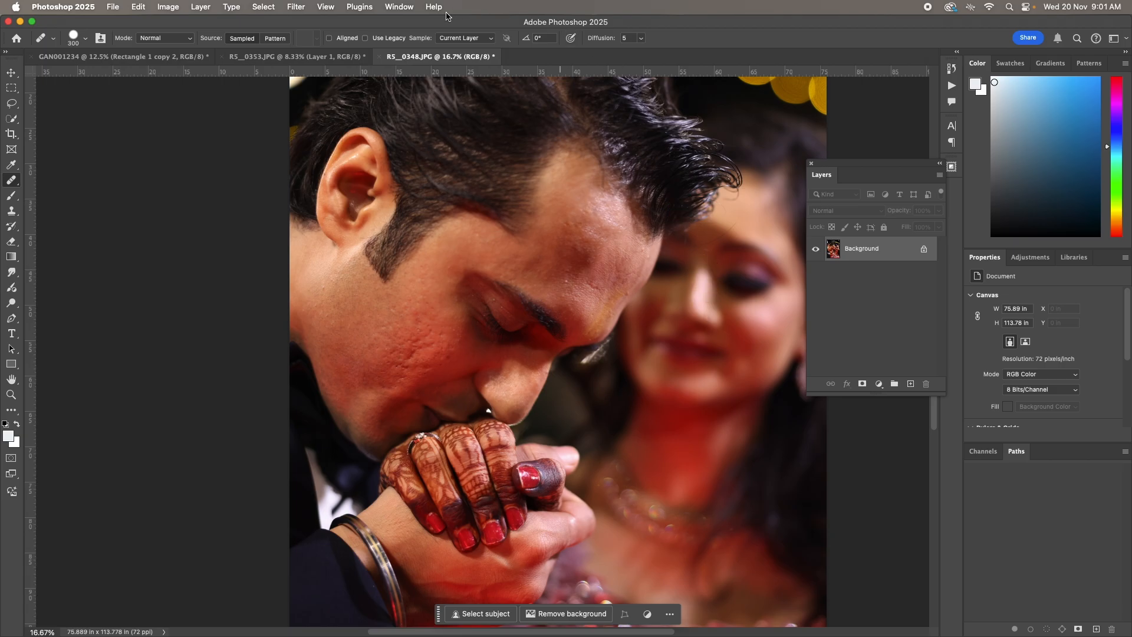
Smooth the photo's skin with the SkinFiner filter, slightly raising the skin tone's brightness and saturation
left_click(298, 8)
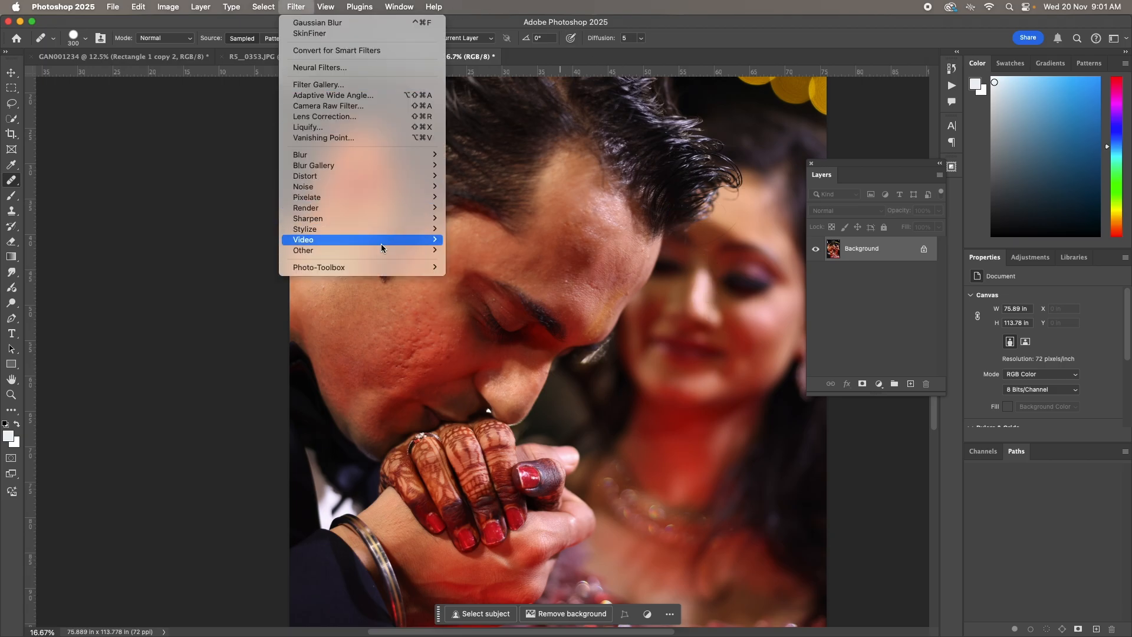
mouse_move(405, 269)
left_click(476, 267)
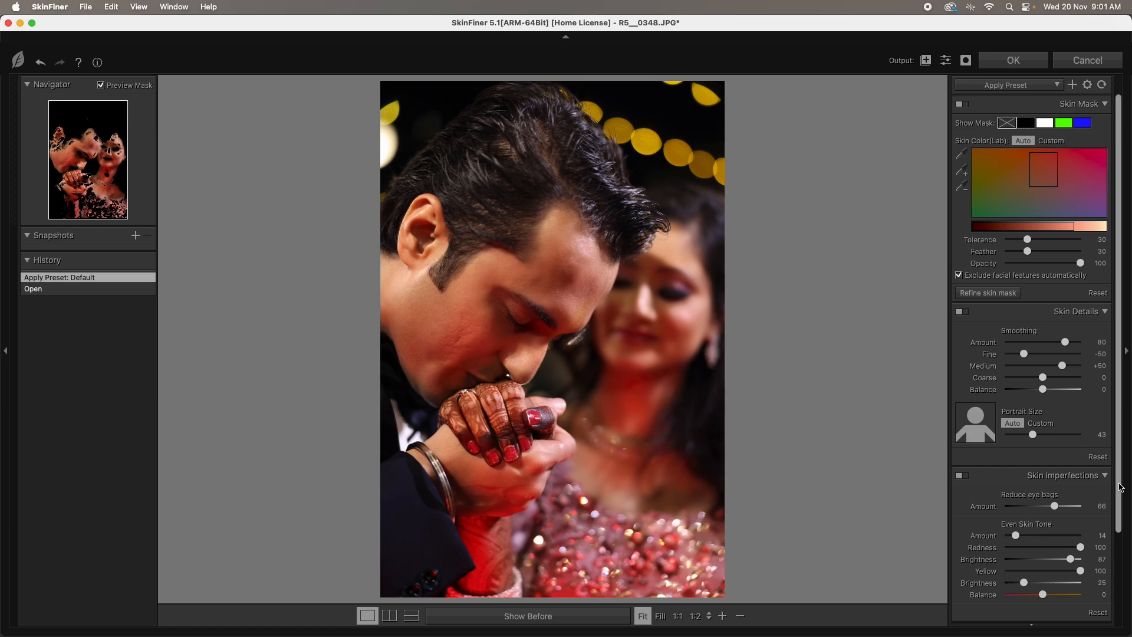
left_click_drag(1119, 483, 1117, 584)
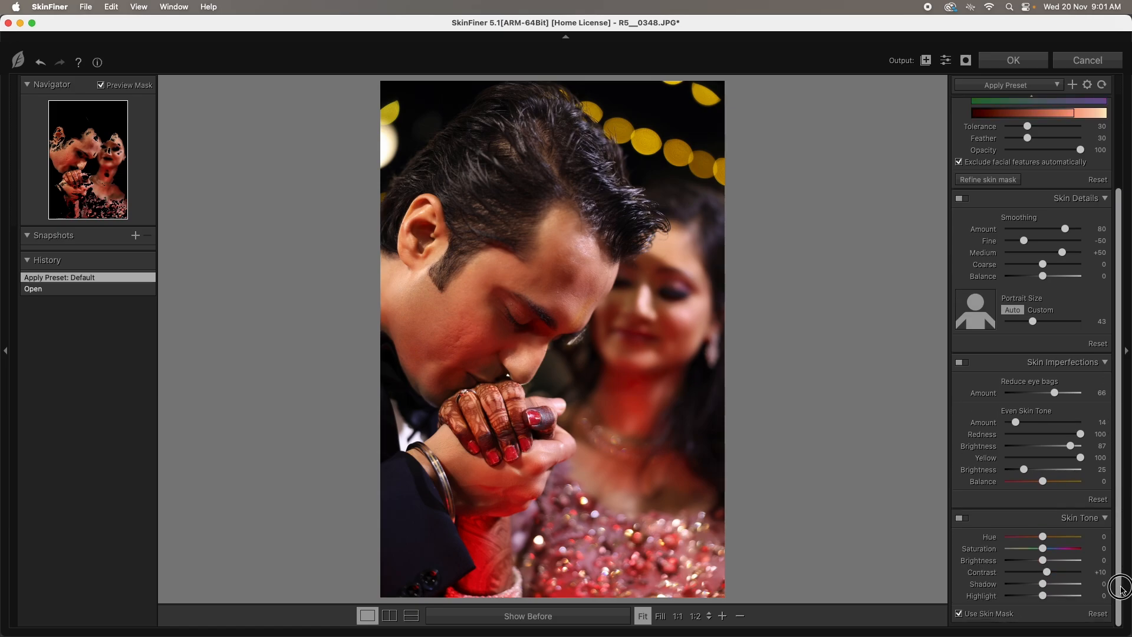
left_click(1049, 560)
left_click_drag(1046, 550, 1046, 550)
left_click(1013, 60)
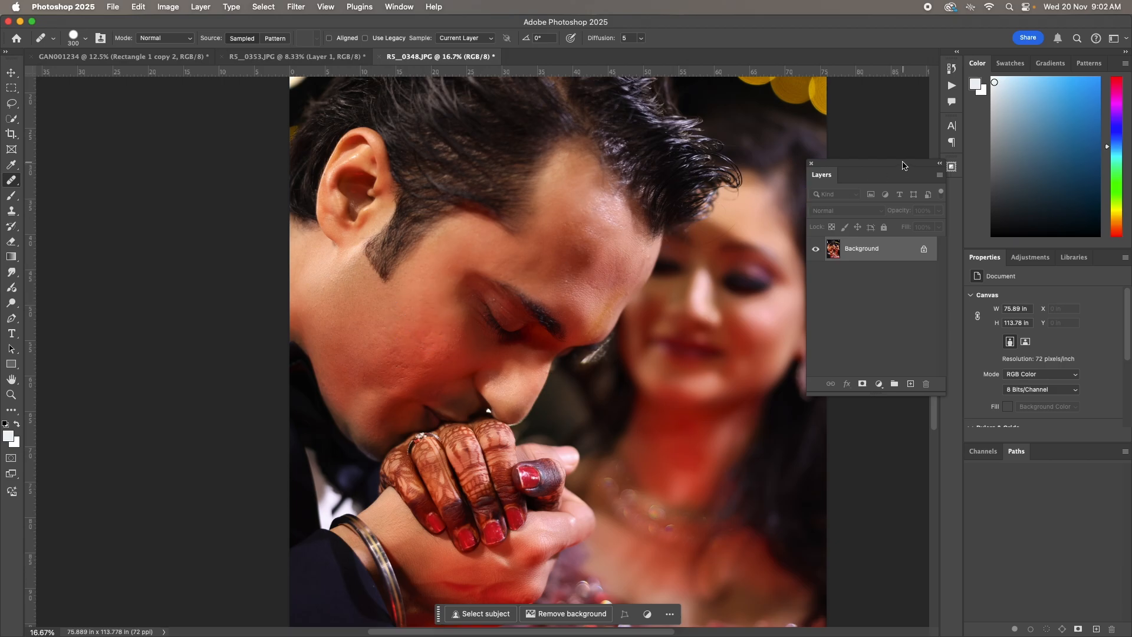
Copy the retouched R5__0348 photo into the GAN001234 album spread as a new layer
key("super+minus")
key("super+minus")
key("super+minus")
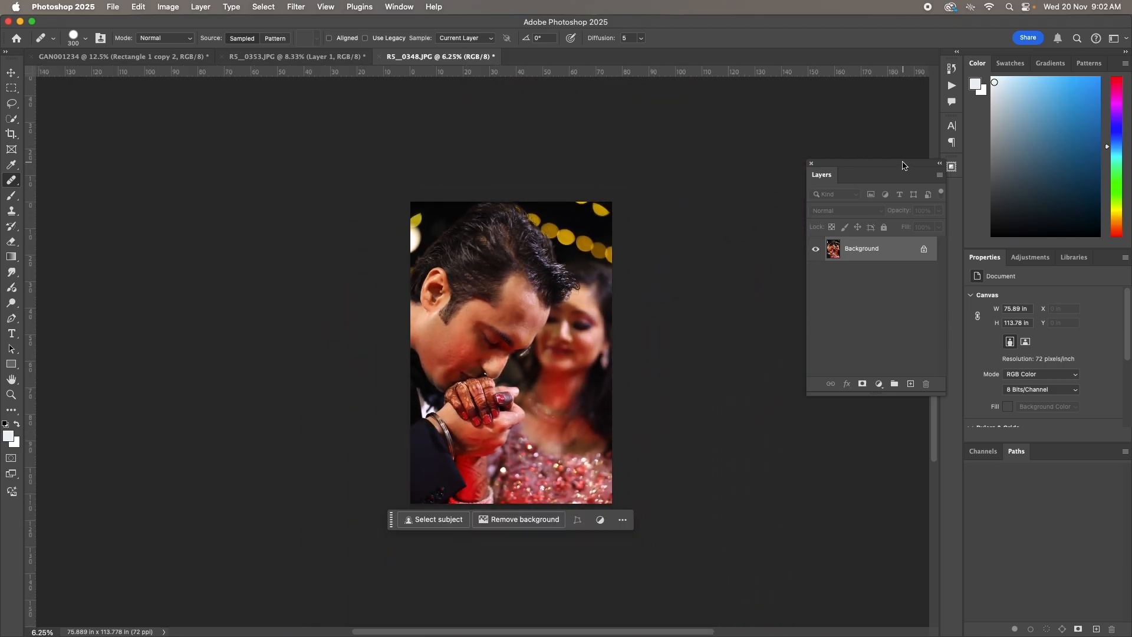
key("v")
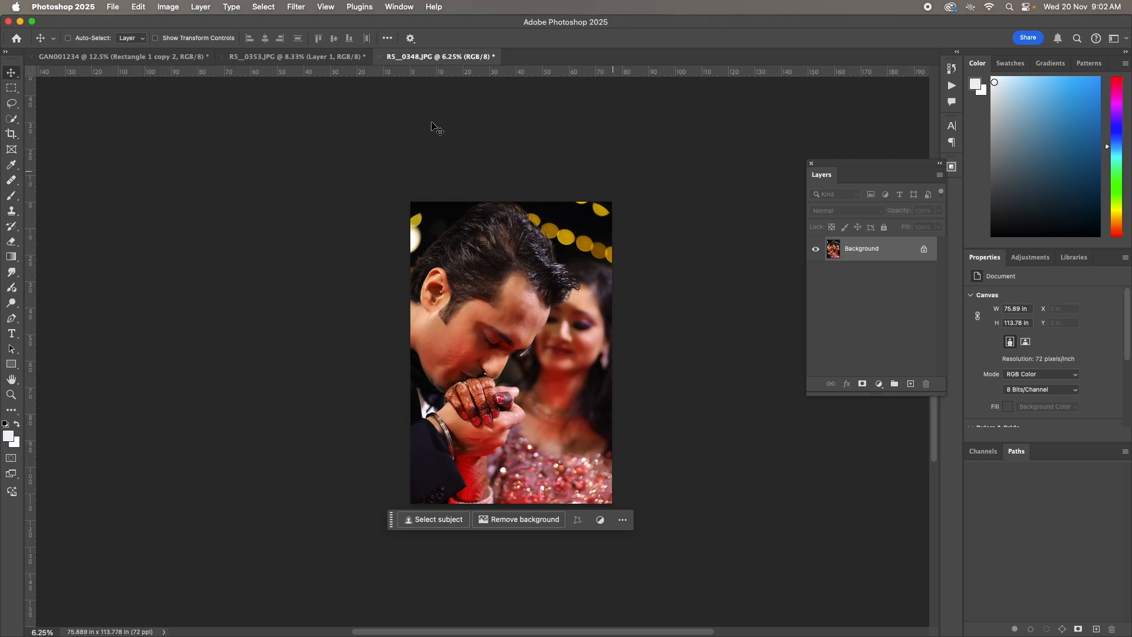
left_click_drag(538, 271, 481, 229)
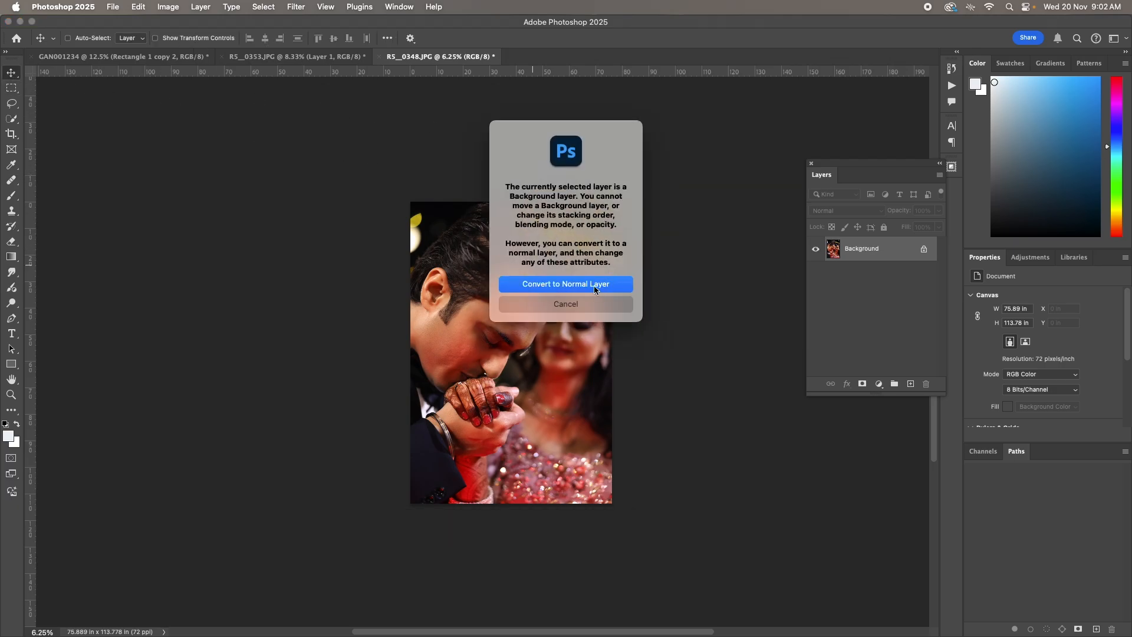
left_click(546, 304)
left_click_drag(242, 154, 239, 341)
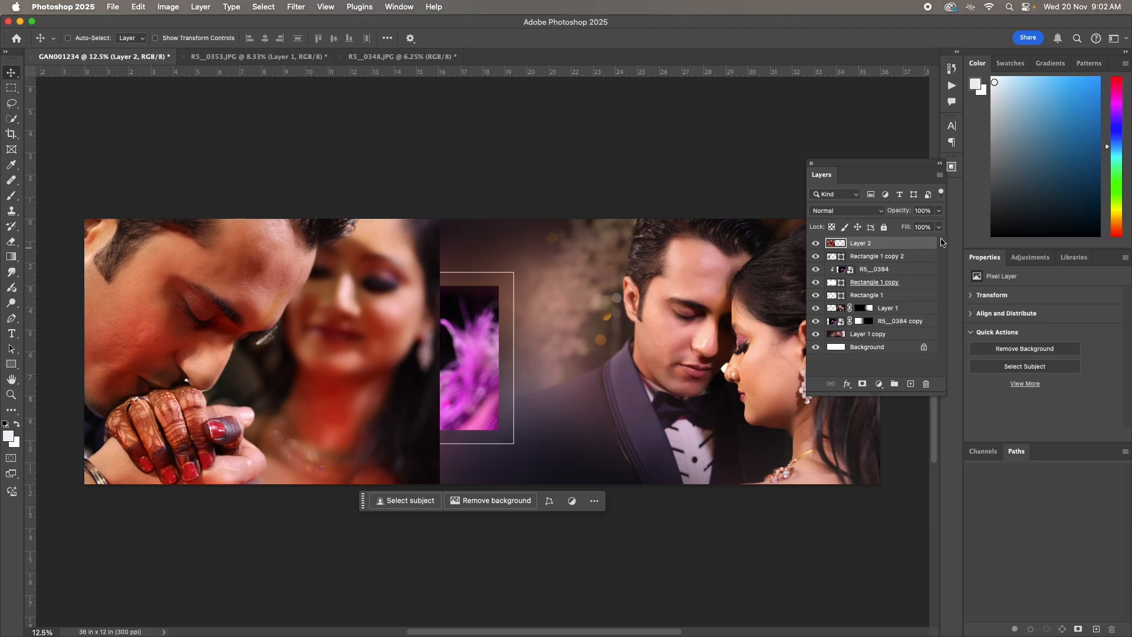
Clip the new photo to the small rectangle in the frame and scale it down until the couple fits inside
left_click_drag(926, 252, 923, 247)
left_click(921, 250, "alt")
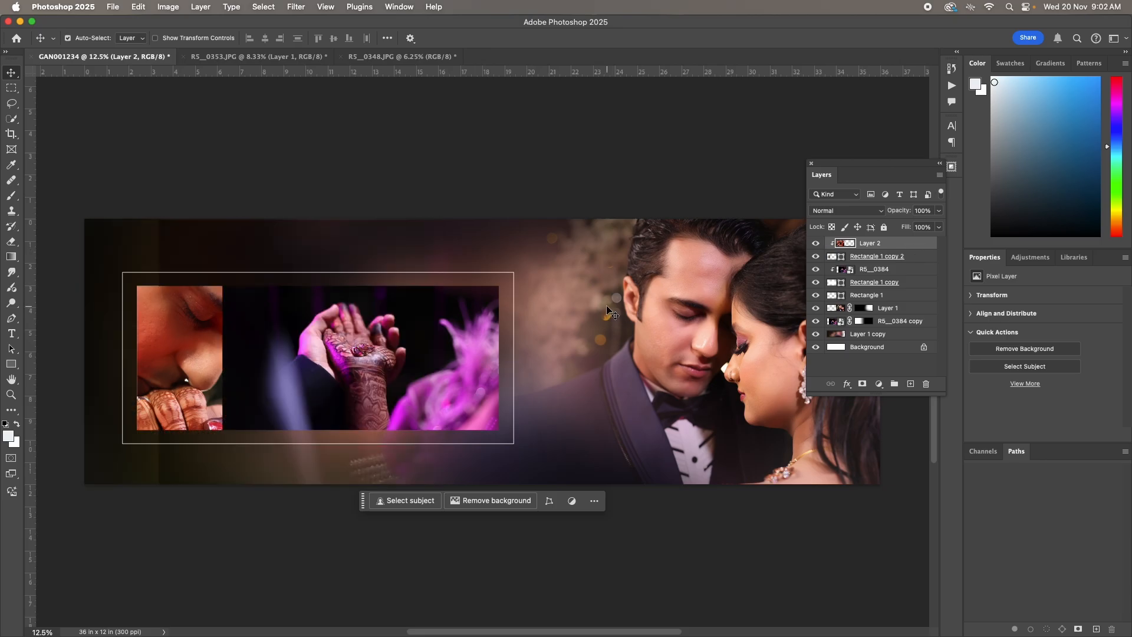
key("ctrl+t")
left_click_drag(439, 341, 242, 350)
left_click_drag(203, 377, 195, 381)
left_click_drag(114, 354, 123, 357)
key("Return")
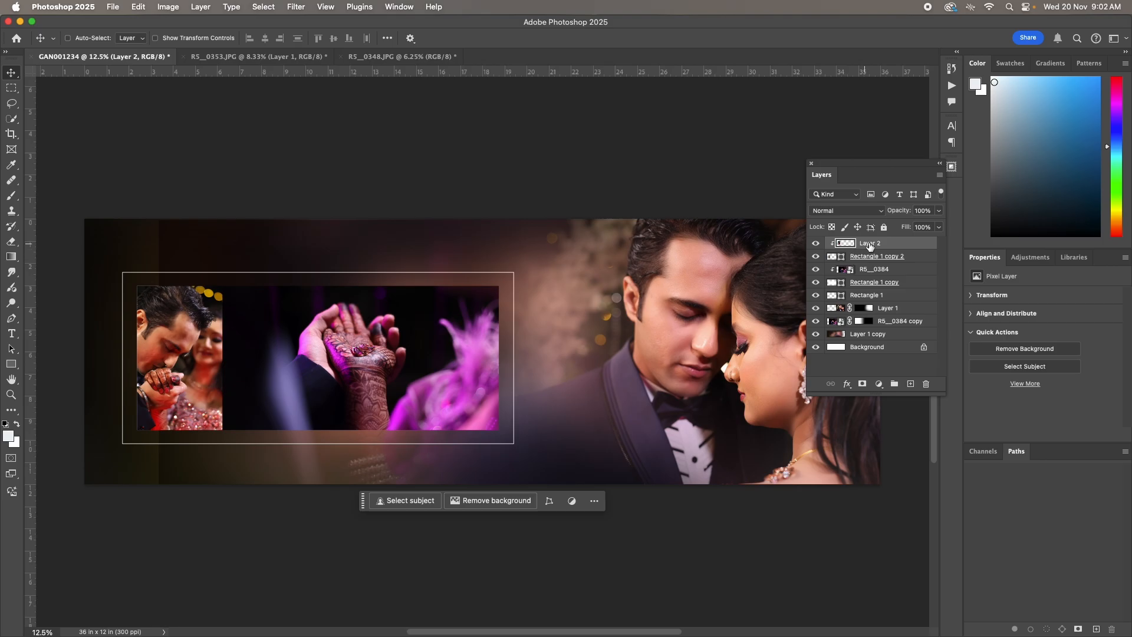
Give the small photo rectangle, Rectangle 1 copy 2, a white stroke
left_click(917, 259)
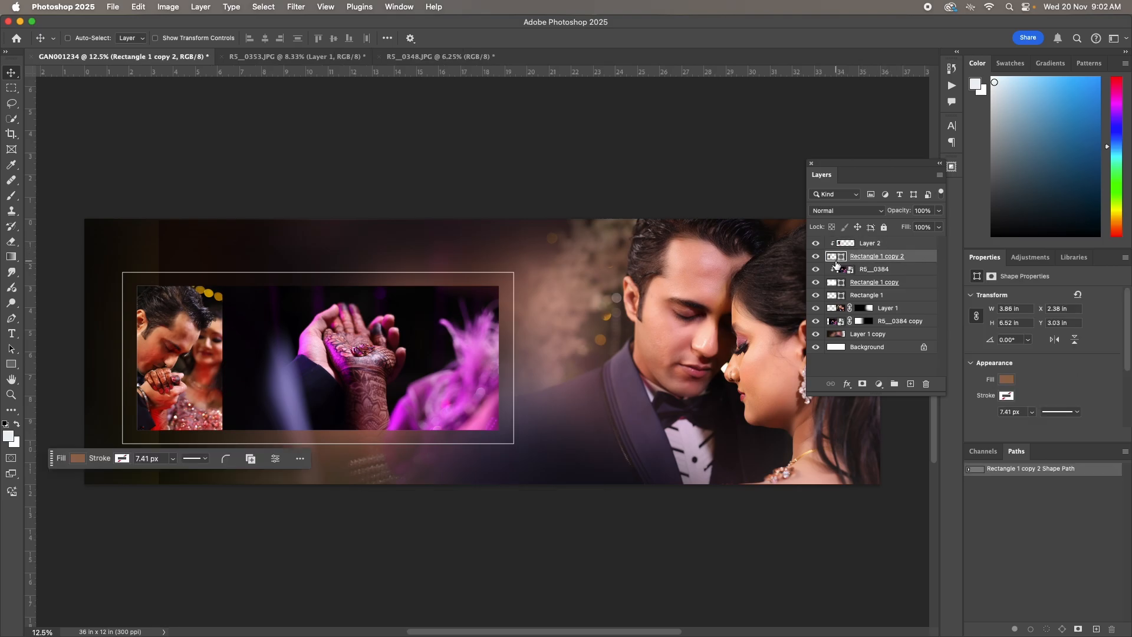
left_click(1007, 397)
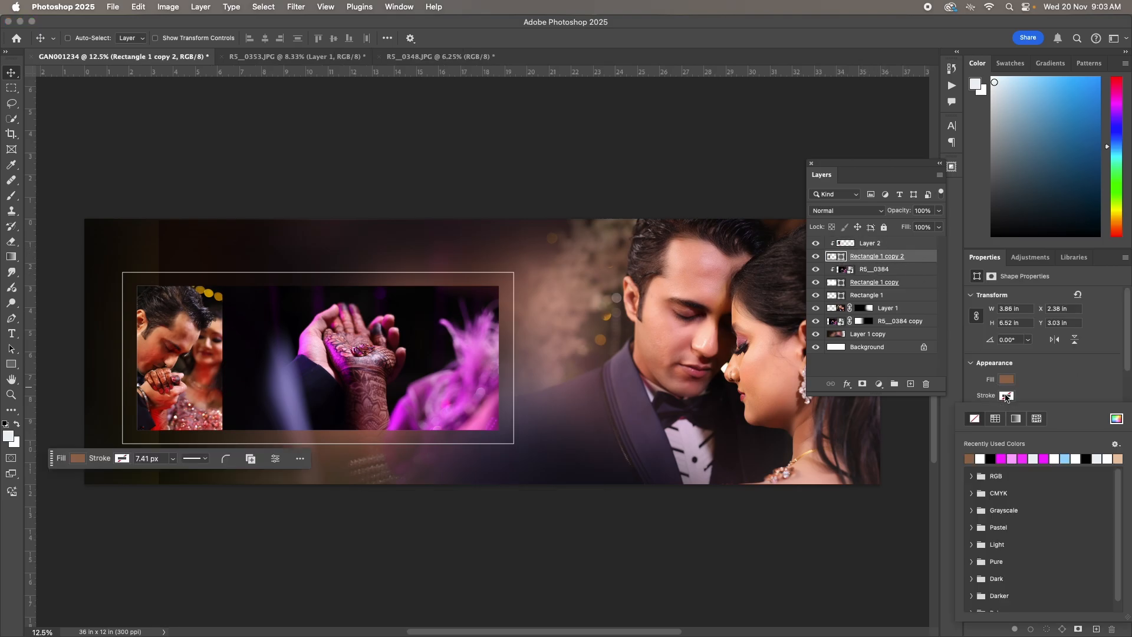
left_click(983, 460)
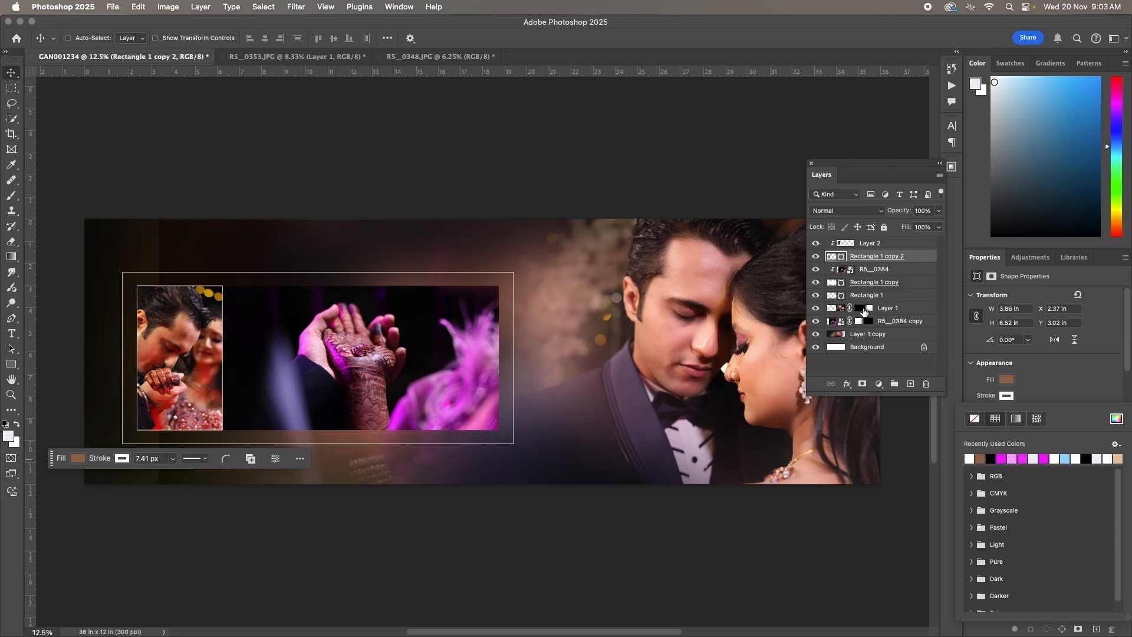
Give the wide photo rectangle, Rectangle 1 copy, a white stroke and preview the spread without the panels
left_click(880, 283)
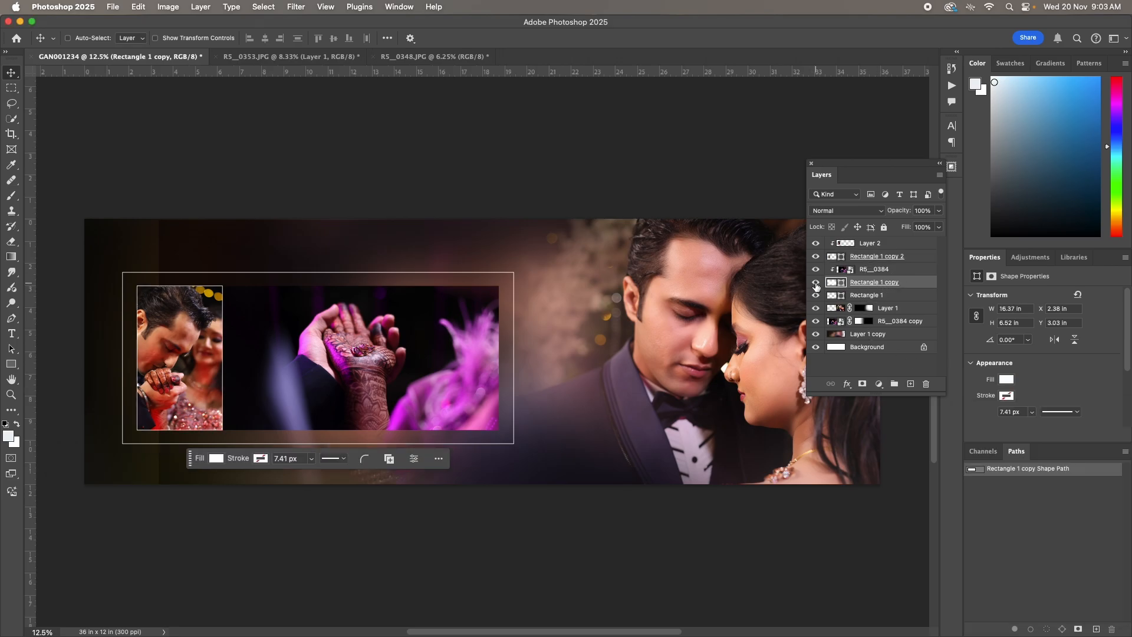
left_click(816, 284)
left_click(816, 284)
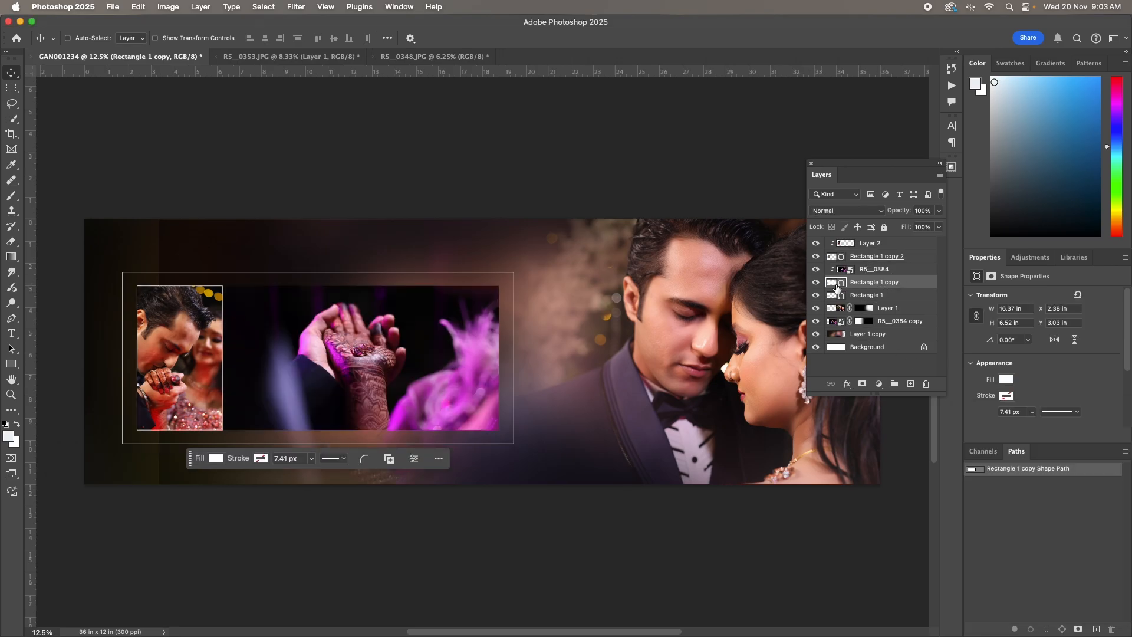
left_click(1005, 396)
left_click(970, 458)
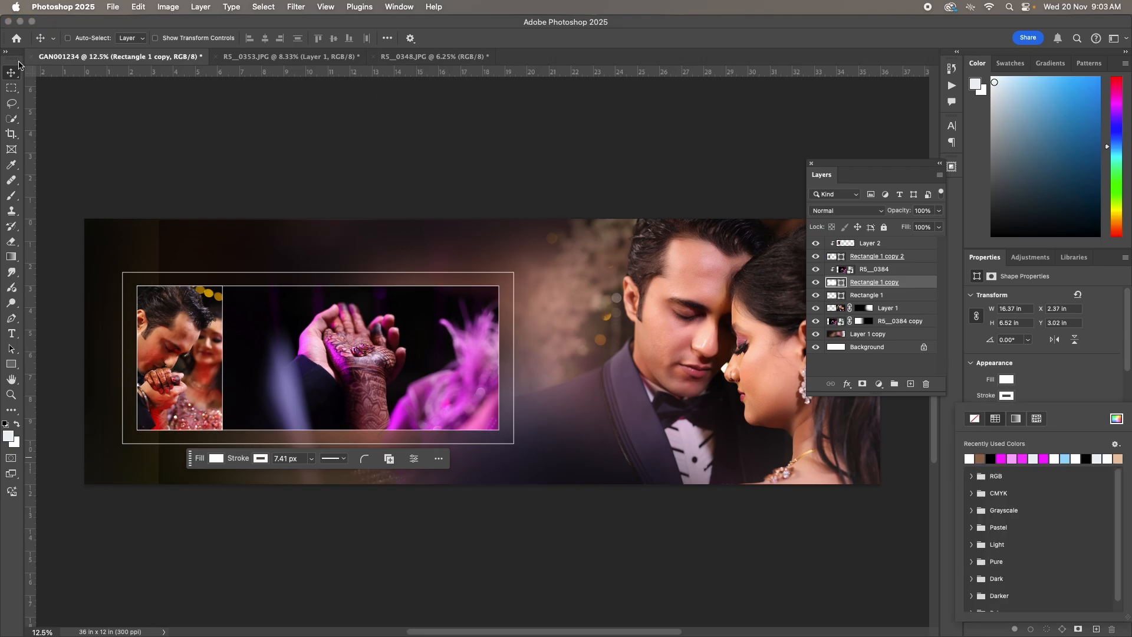
key("Escape")
key("Tab")
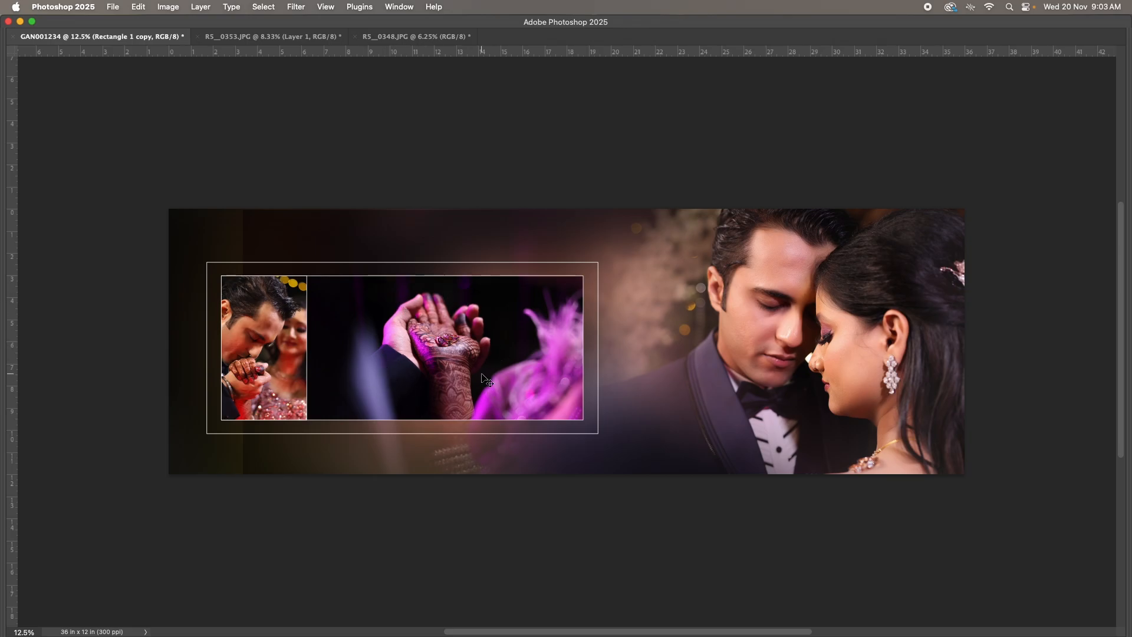
key("Tab")
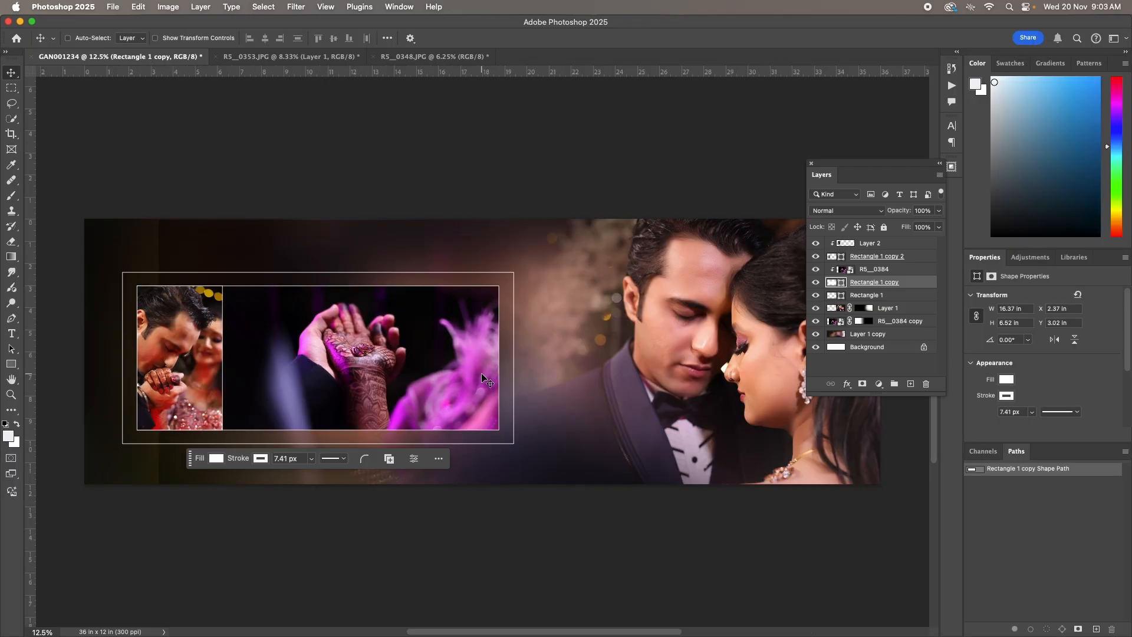
Draw a thin rectangle about 36.7 × 0.6 in along the spread's bottom edge, extending past both sides
left_click(12, 364)
left_click(53, 360)
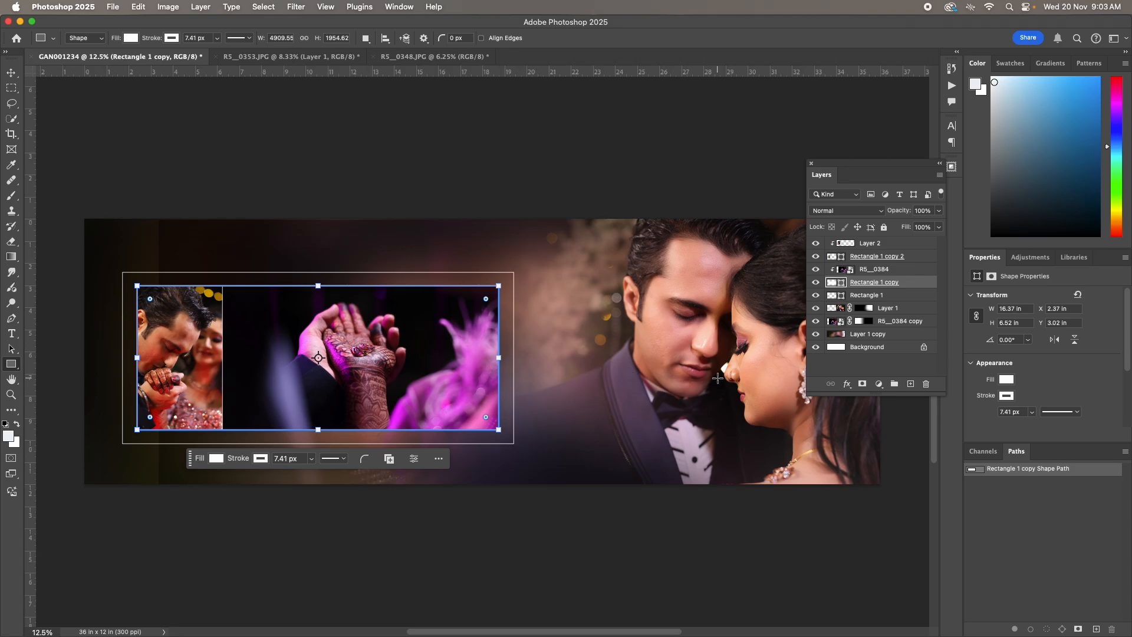
key("Tab")
left_click_drag(164, 469, 976, 484)
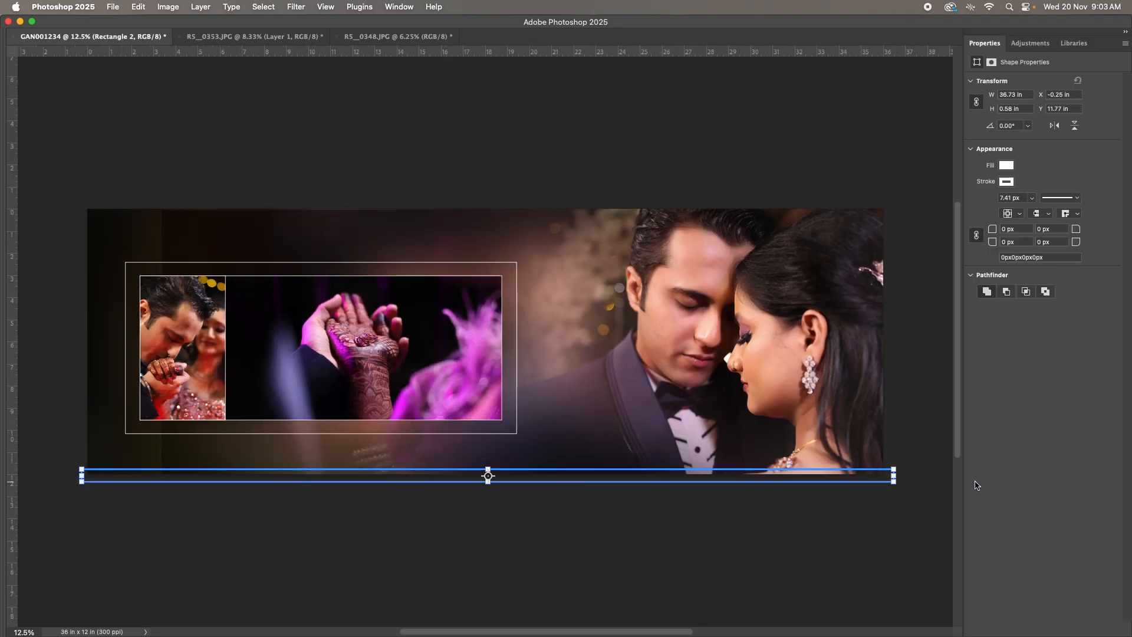
Fill the thin bottom rectangle with magenta and remove its stroke
left_click(1007, 165)
left_click(1002, 228)
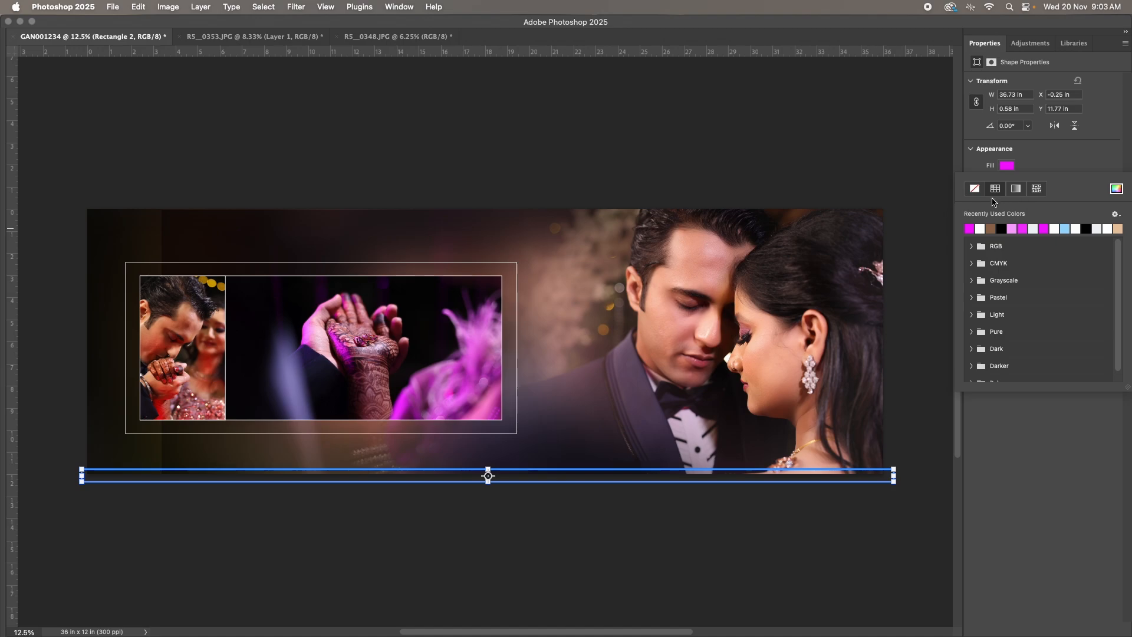
left_click(1057, 152)
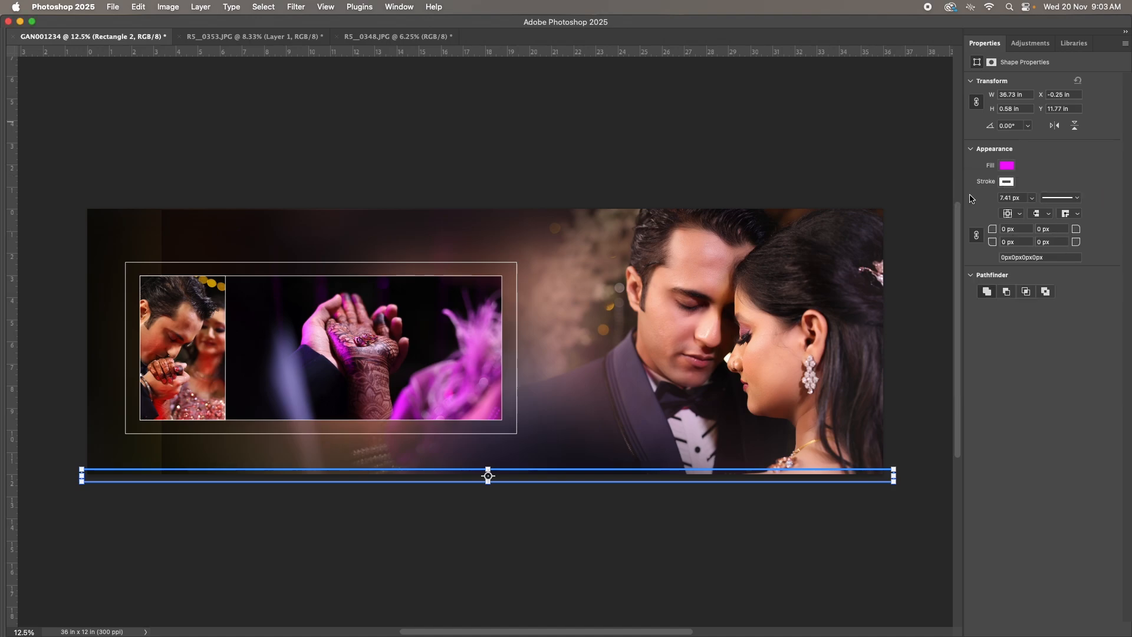
left_click(1007, 181)
left_click(975, 205)
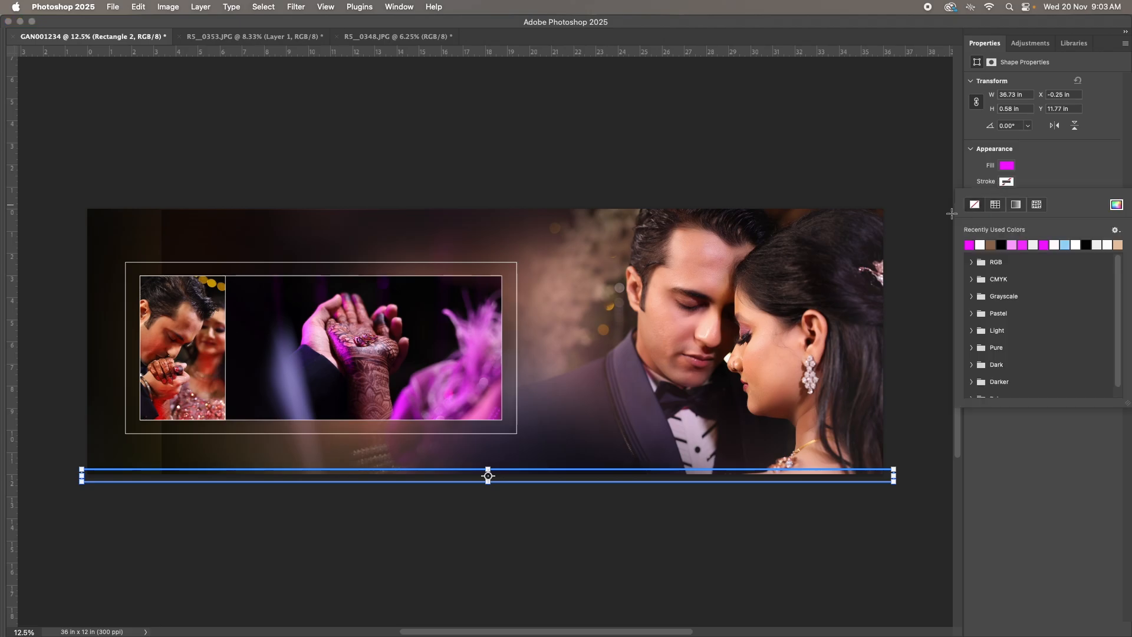
left_click(626, 396)
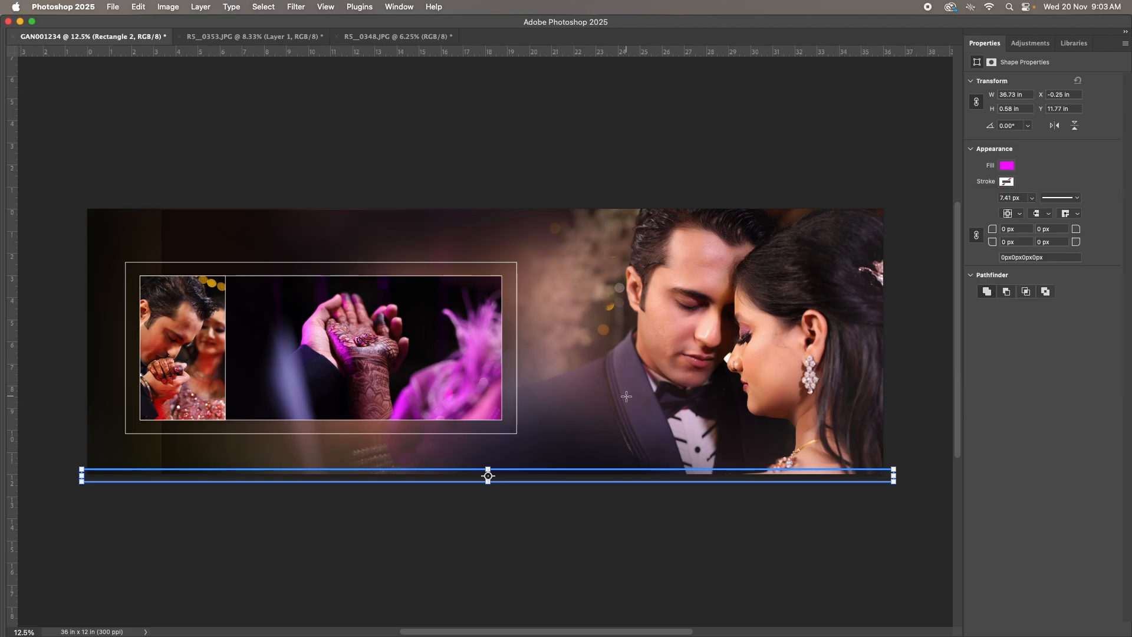
Bring the Rectangle 2 layer to the top of the layer stack and release it from its clipping mask
key("F7")
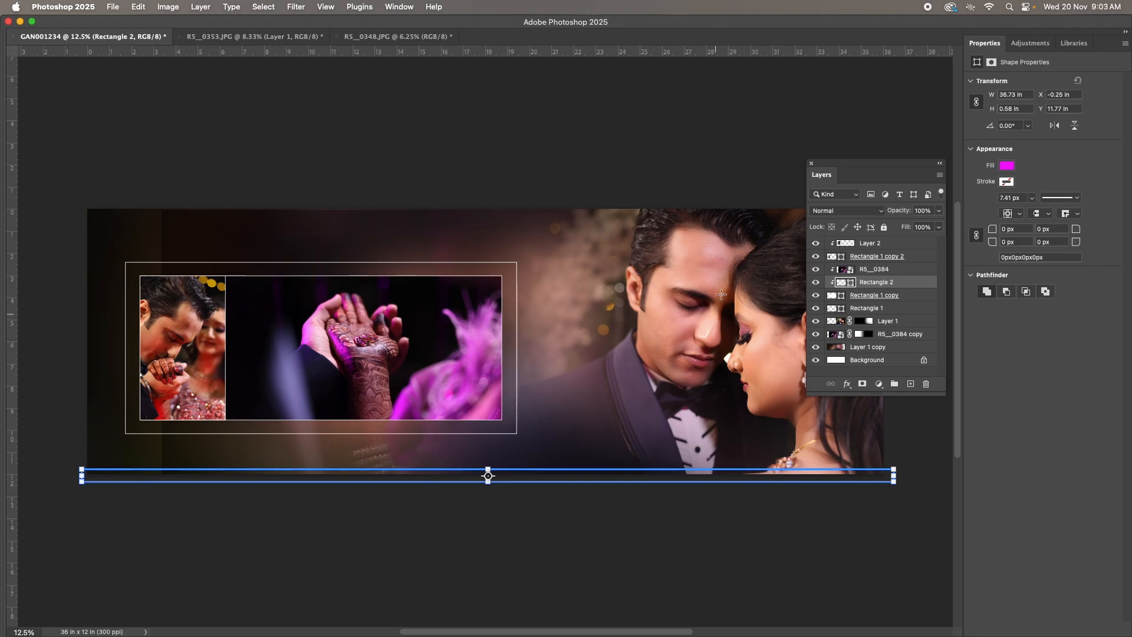
key("super+bracketright")
key("super+bracketright")
key("super+bracketright")
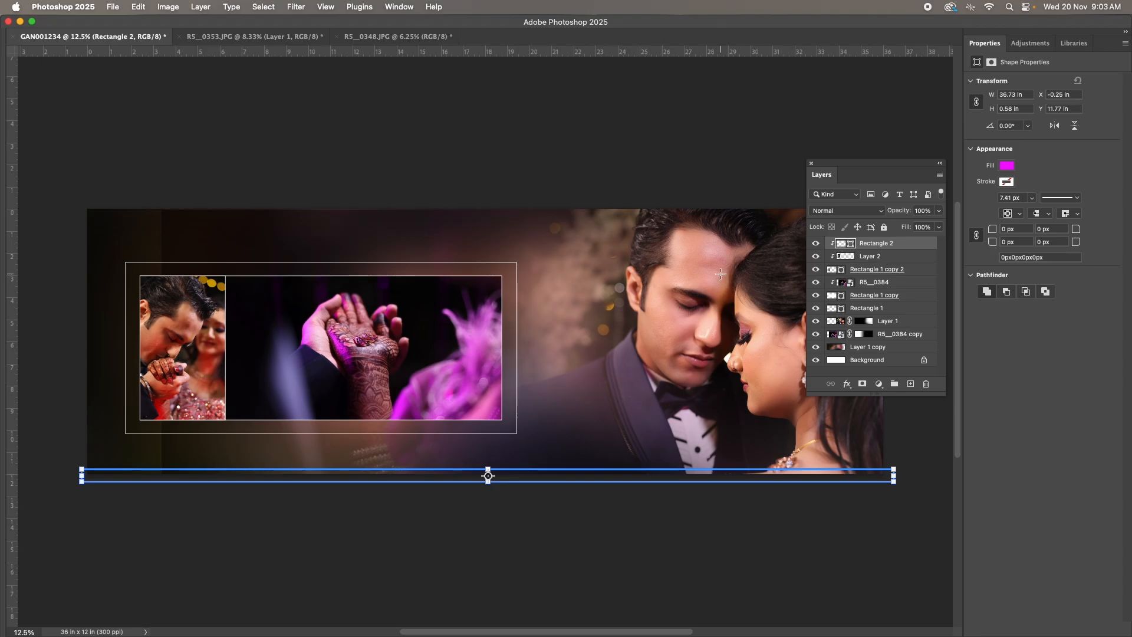
left_click(905, 244, "alt")
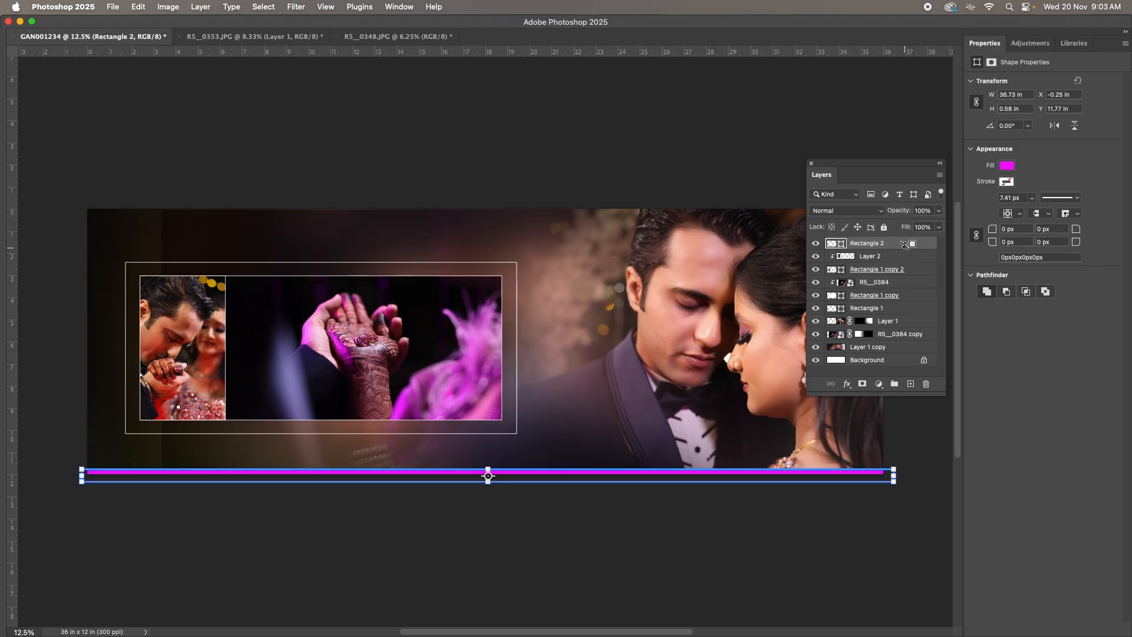
Adjust the magenta strip's position slightly along the spread's bottom edge and make it semi-transparent
key("Tab")
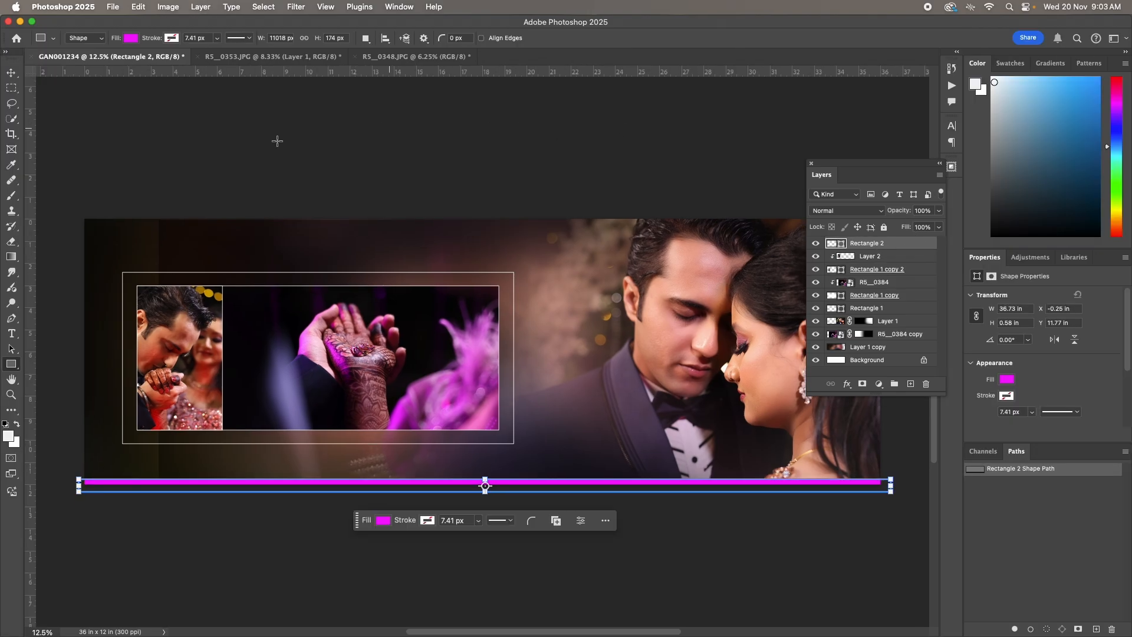
left_click(10, 72)
key("Tab")
left_click_drag(693, 472, 698, 472)
key("super+alt+g")
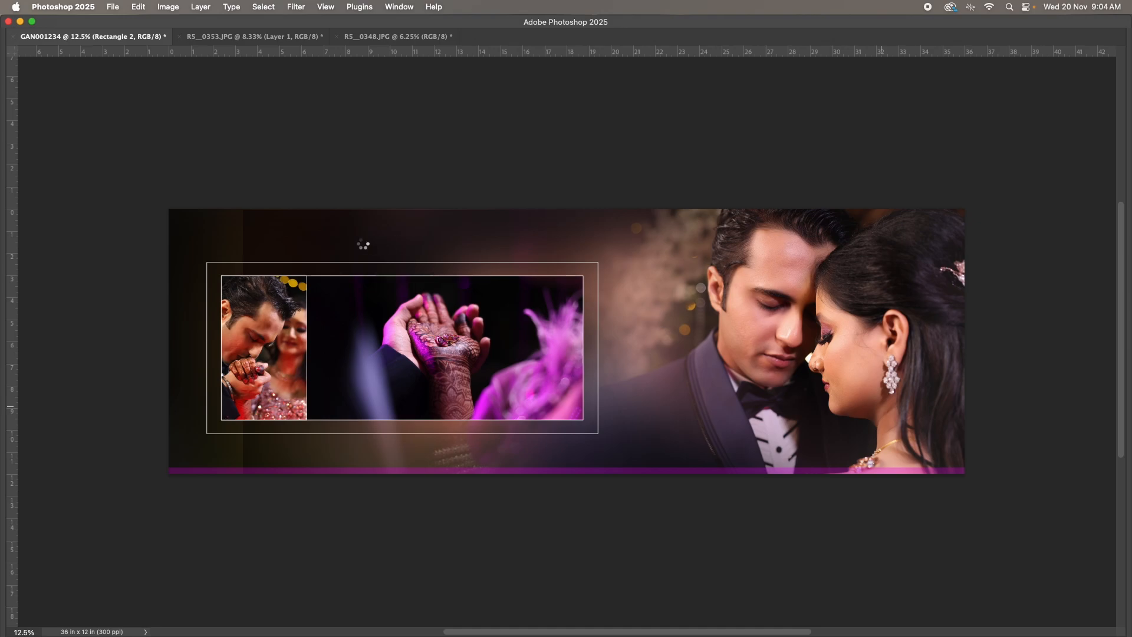
Add the white script title "Engagement" above the outlined photo frame
key("t")
left_click(368, 238)
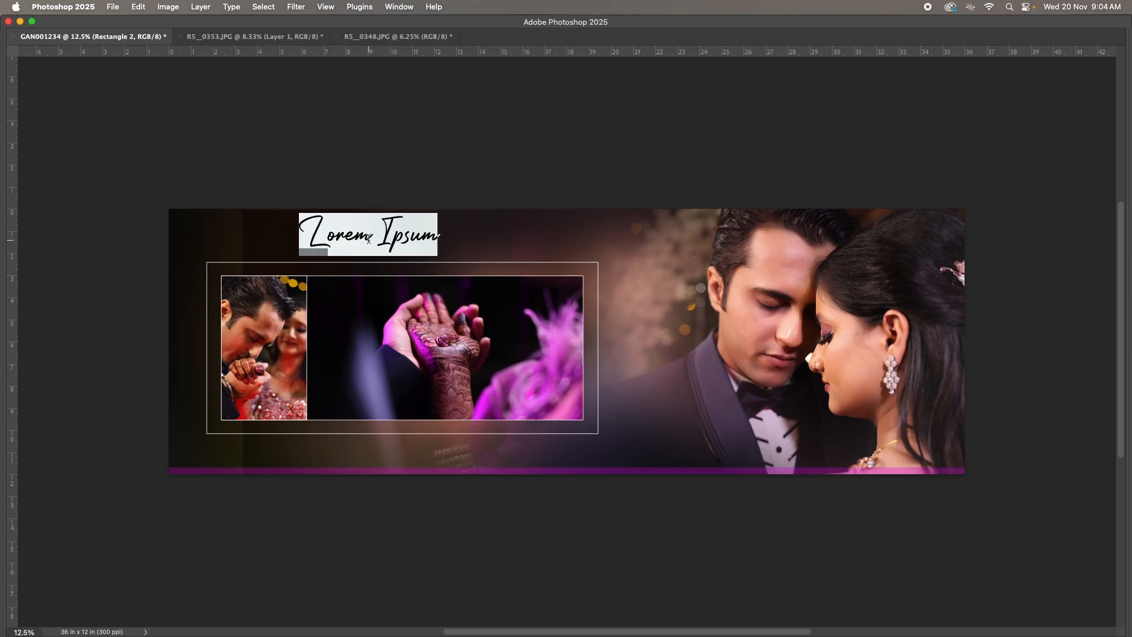
type("Eng")
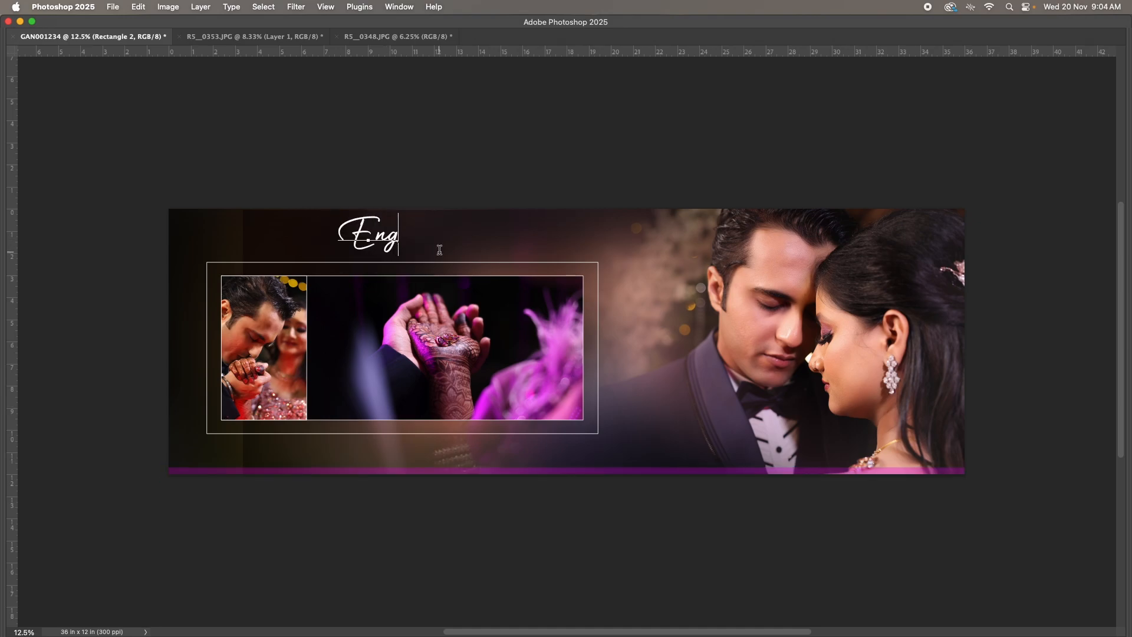
type("age")
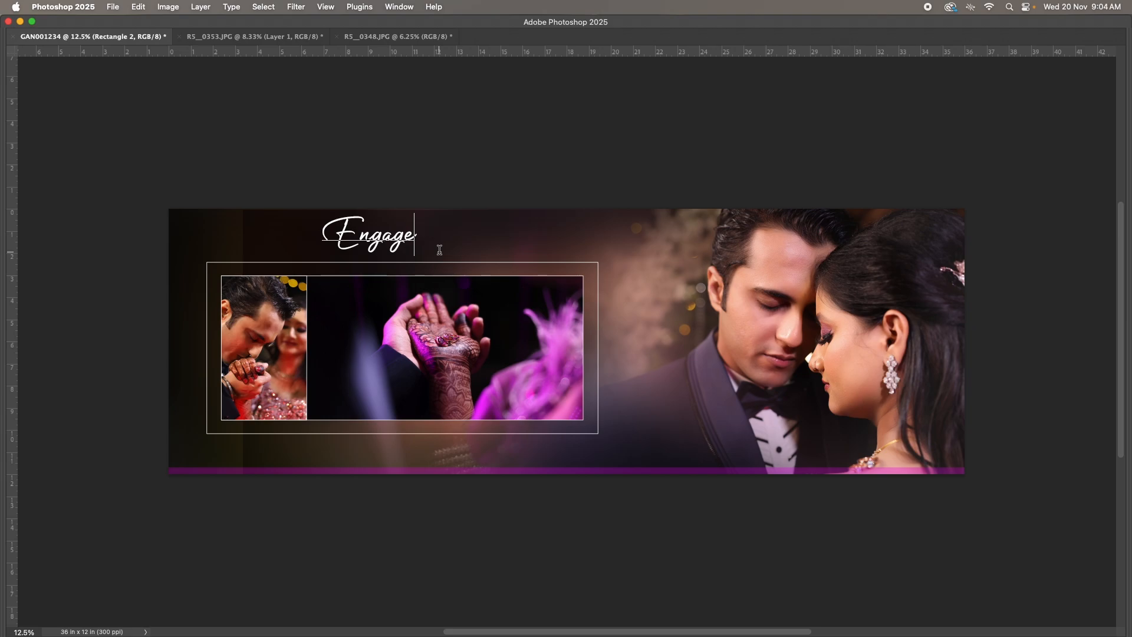
type("ment")
key("super+Return")
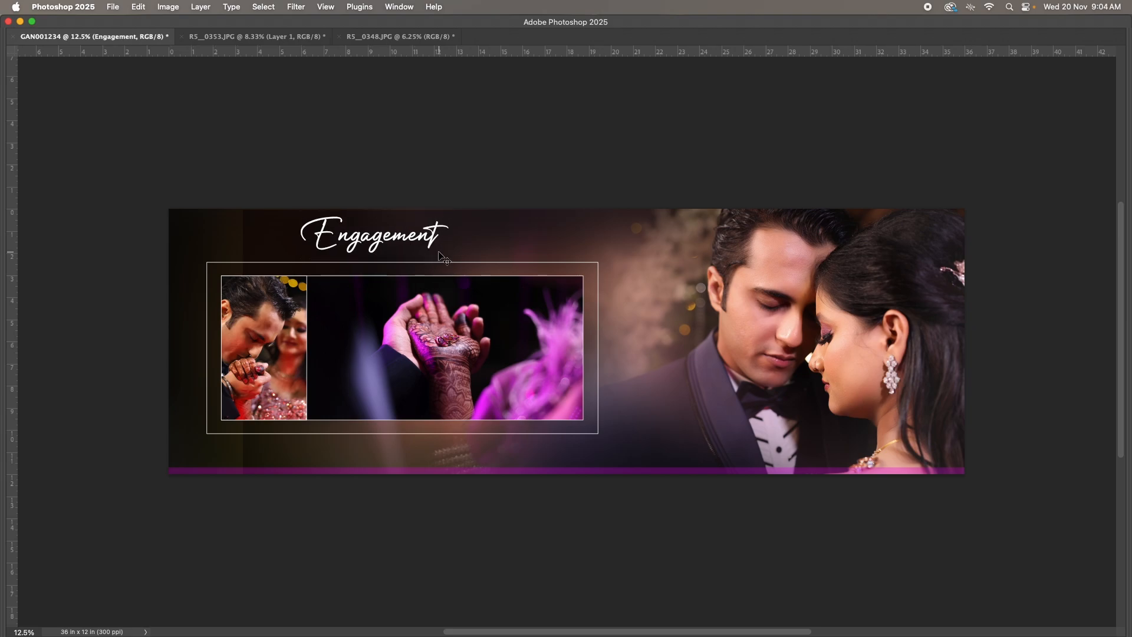
Scale the "Engagement" title down to about 77 pt and move it onto the frame's top line
key("super+t")
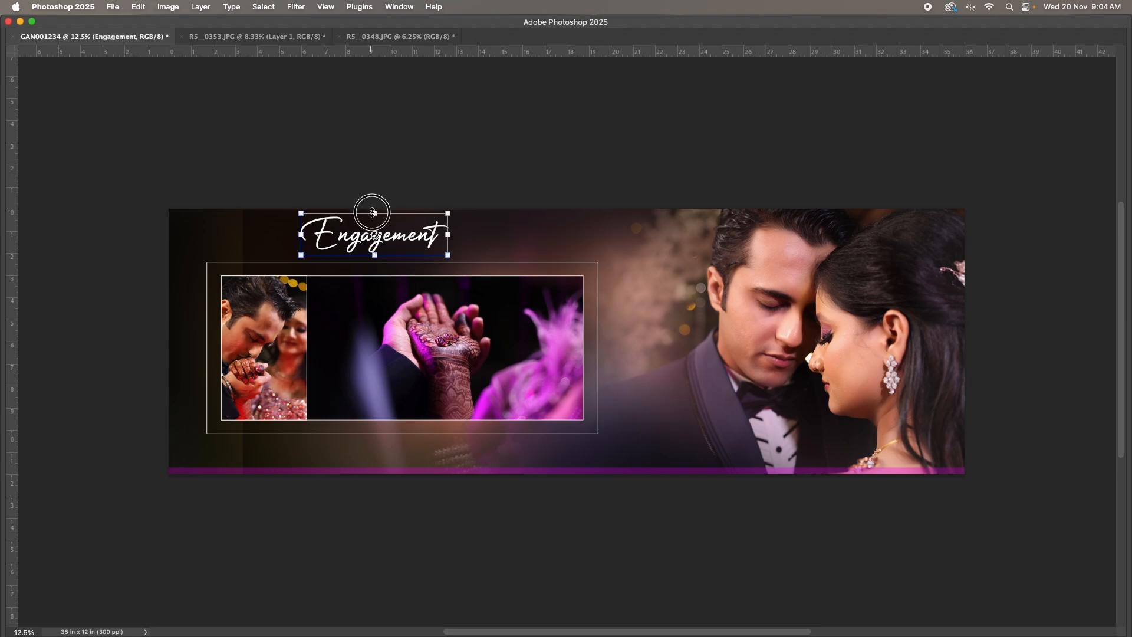
left_click_drag(370, 208, 415, 257)
key("Return")
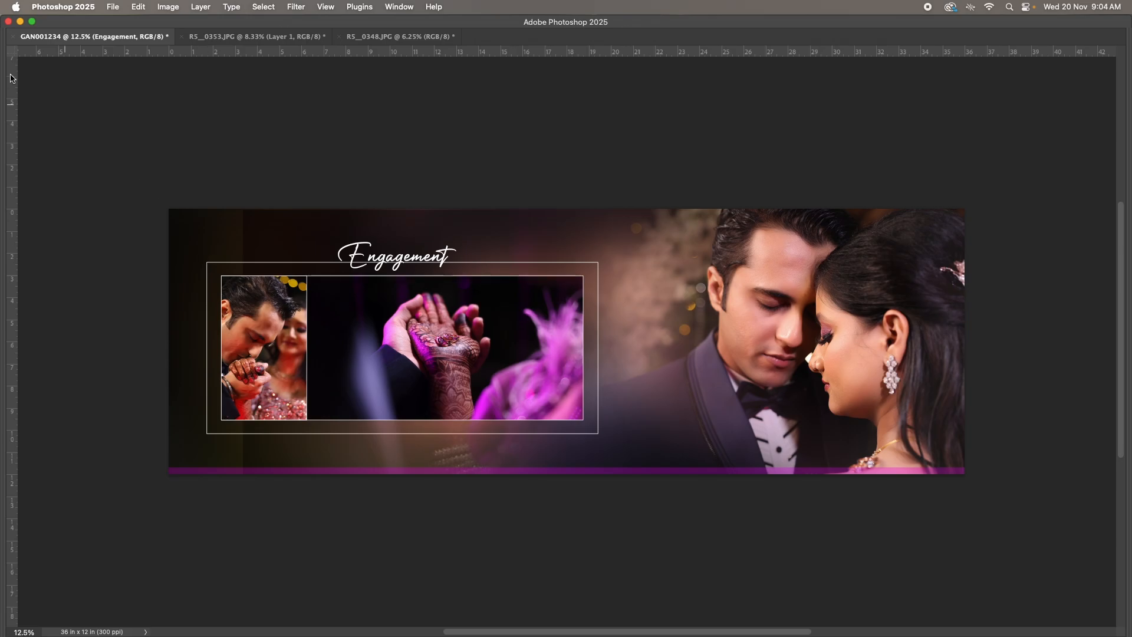
Select a rectangular area spanning the outlined frame's width and align the "Engagement" title to its horizontal center
key("Tab")
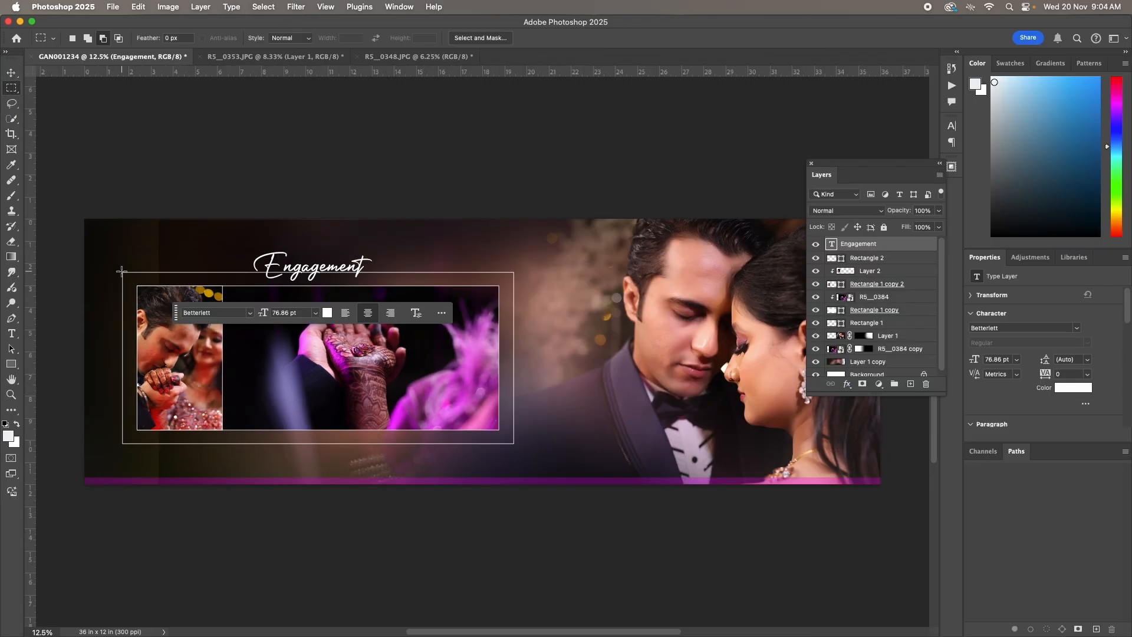
left_click_drag(122, 271, 514, 411)
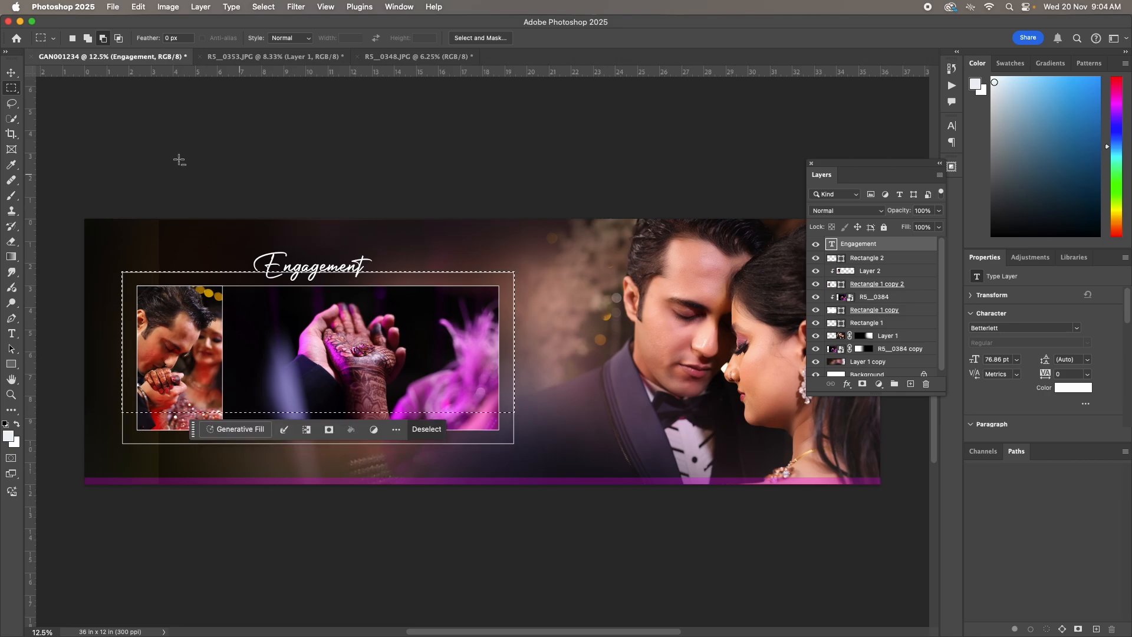
left_click(11, 72)
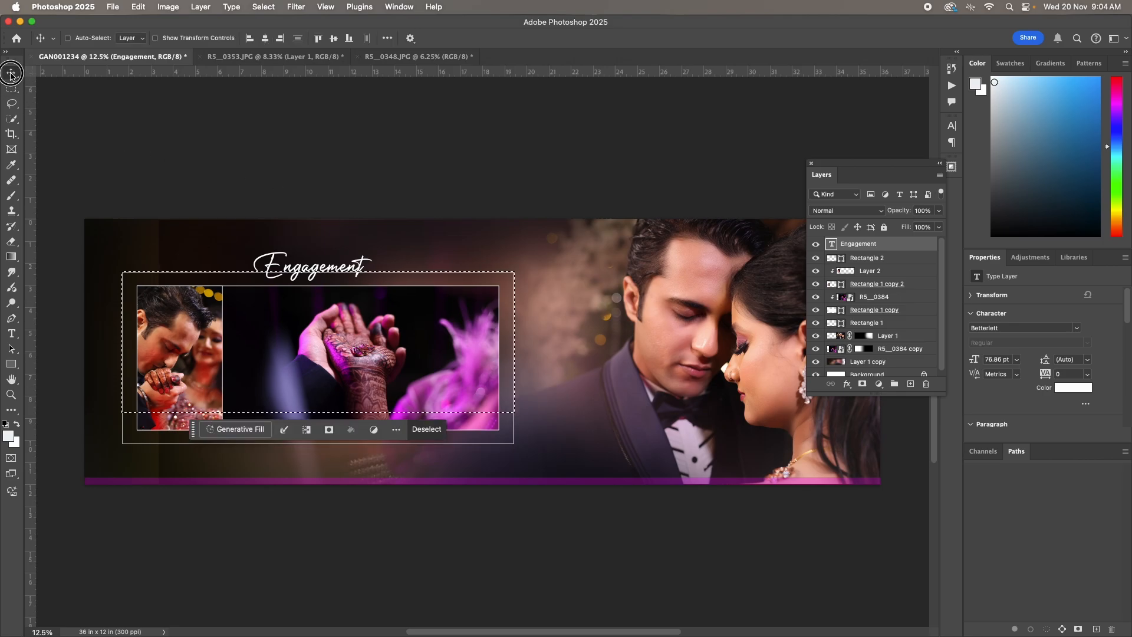
left_click(266, 39)
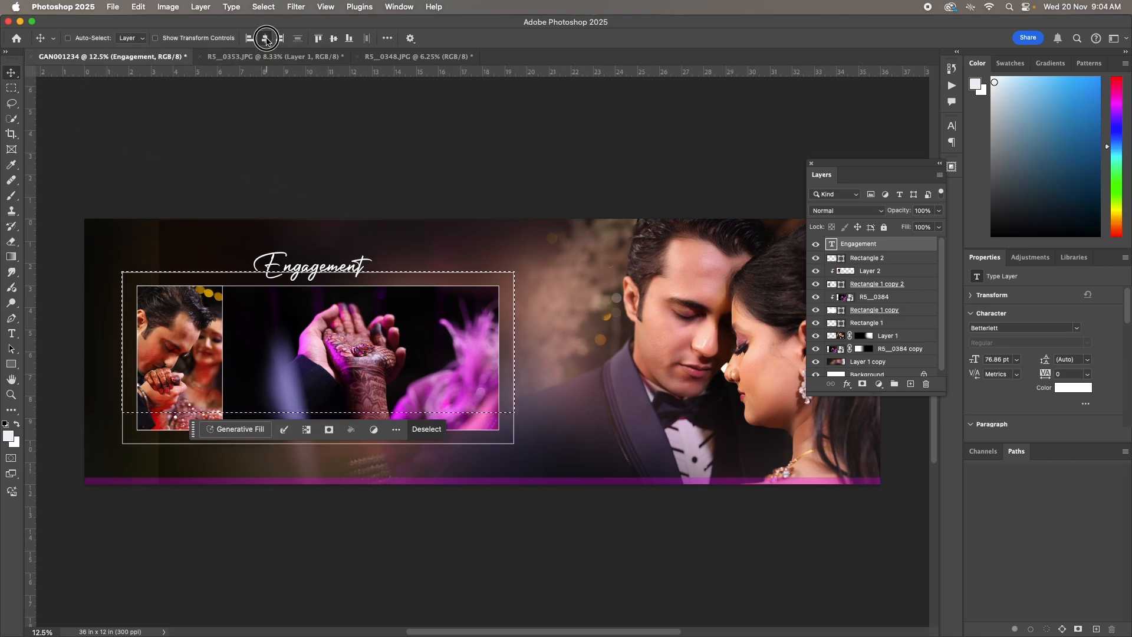
Clear the rectangular selection around the photo frame and check the "Engagement" title against the frame's top line up close
key("super+d")
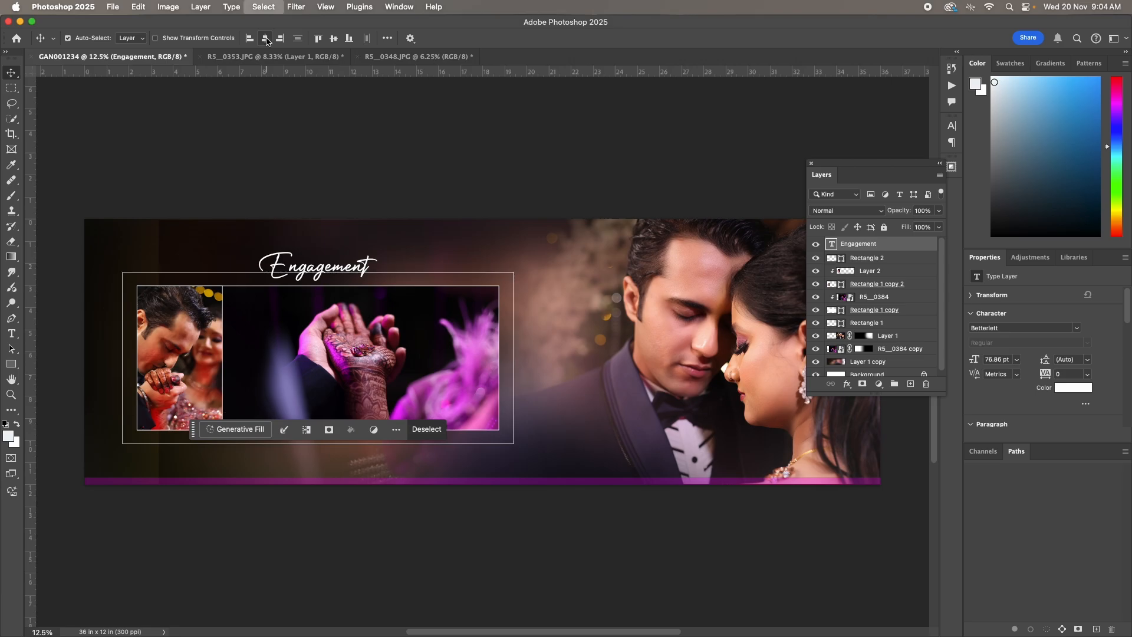
key("Tab")
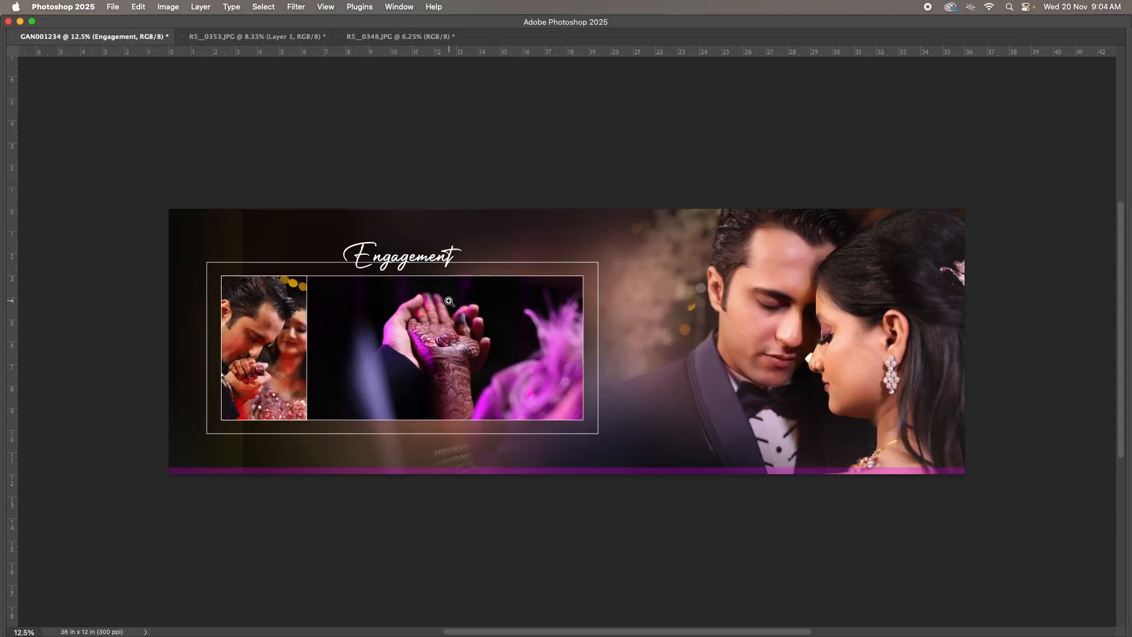
left_click(411, 264)
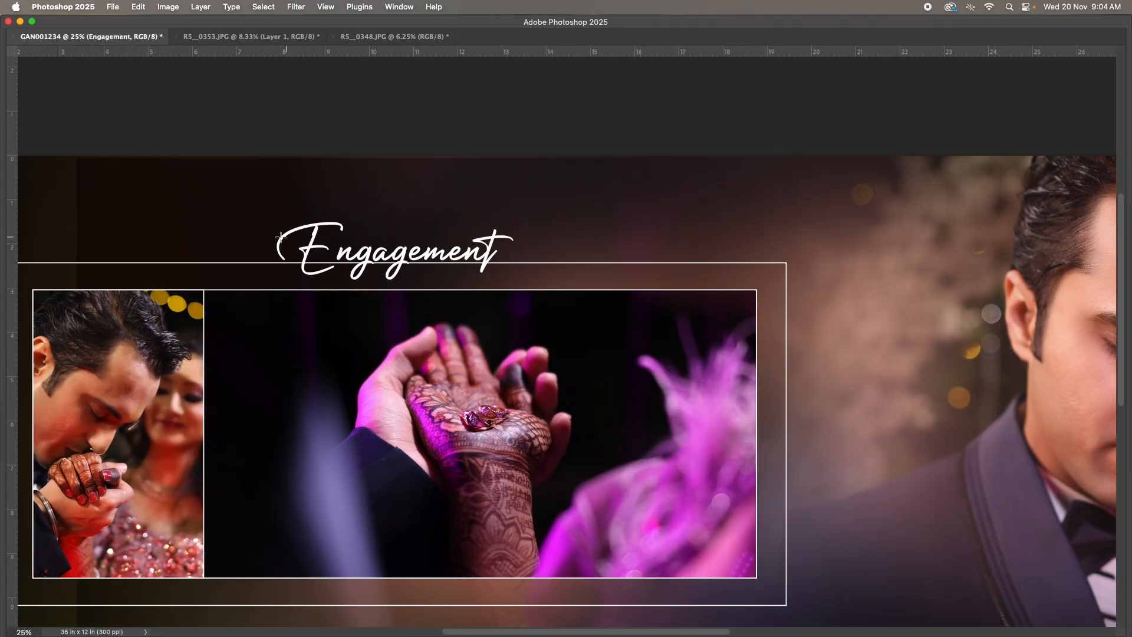
key("Tab")
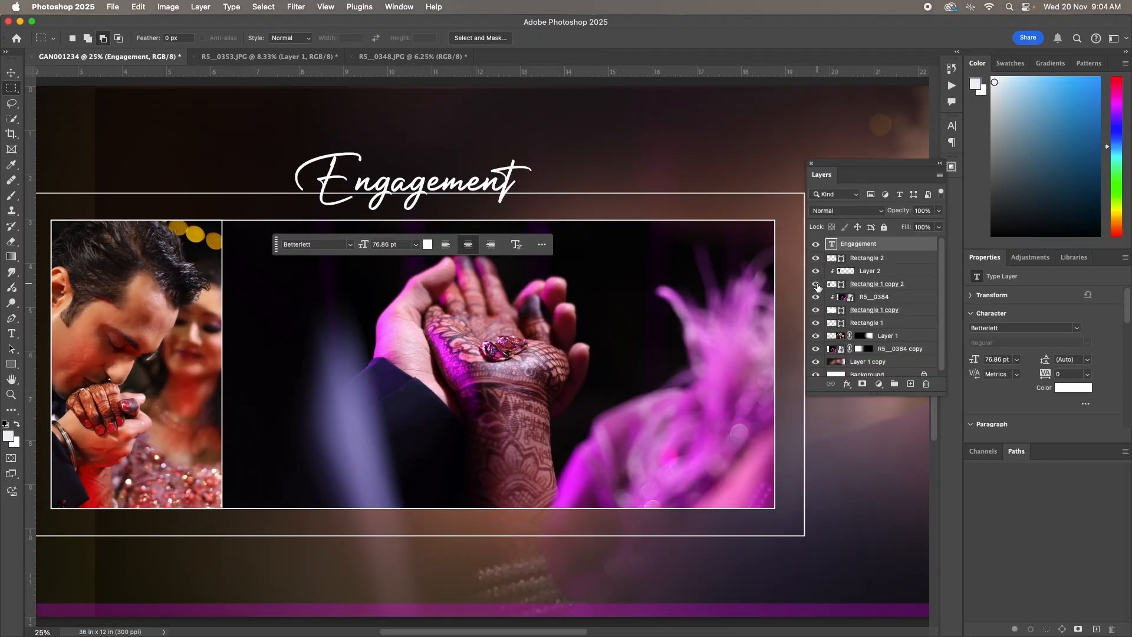
Hide the stretch of the outlined frame's top line behind the "Engagement" title with a layer mask on Rectangle 1
left_click(815, 310)
left_click(816, 309)
left_click(816, 323)
left_click(817, 323)
left_click(828, 325)
left_click(816, 324)
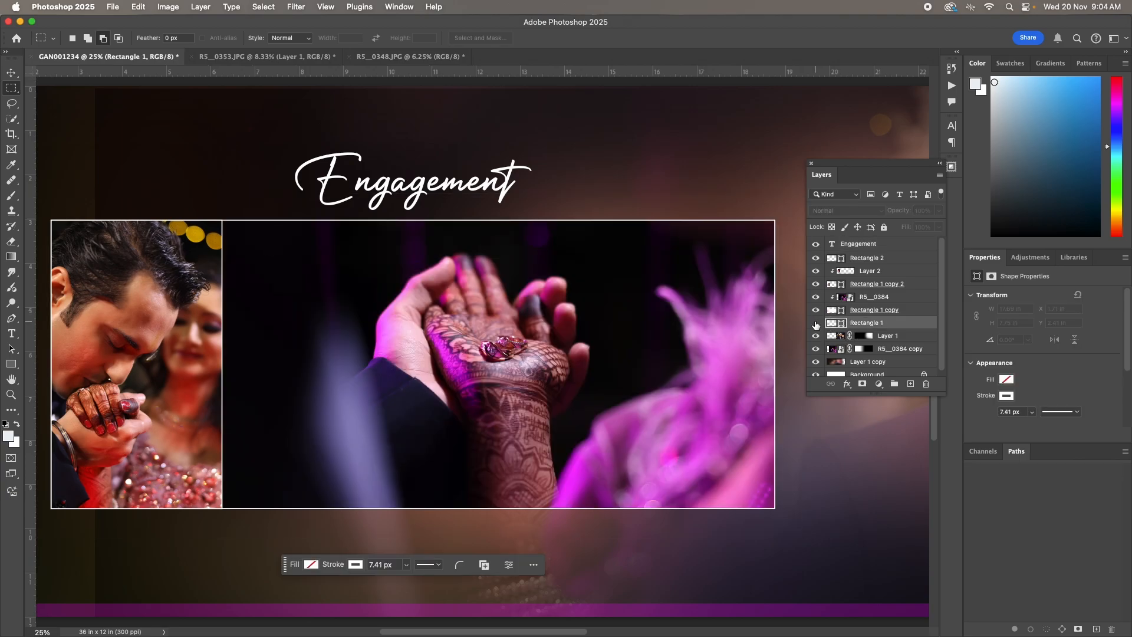
left_click(816, 324)
left_click_drag(281, 185, 525, 205)
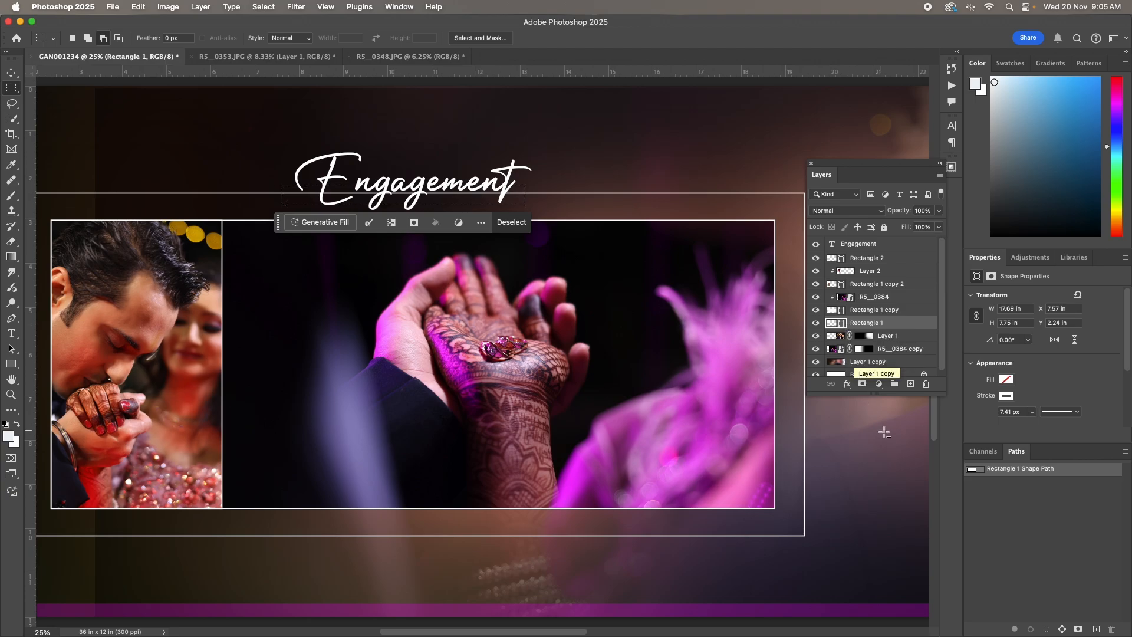
left_click(862, 384, "alt")
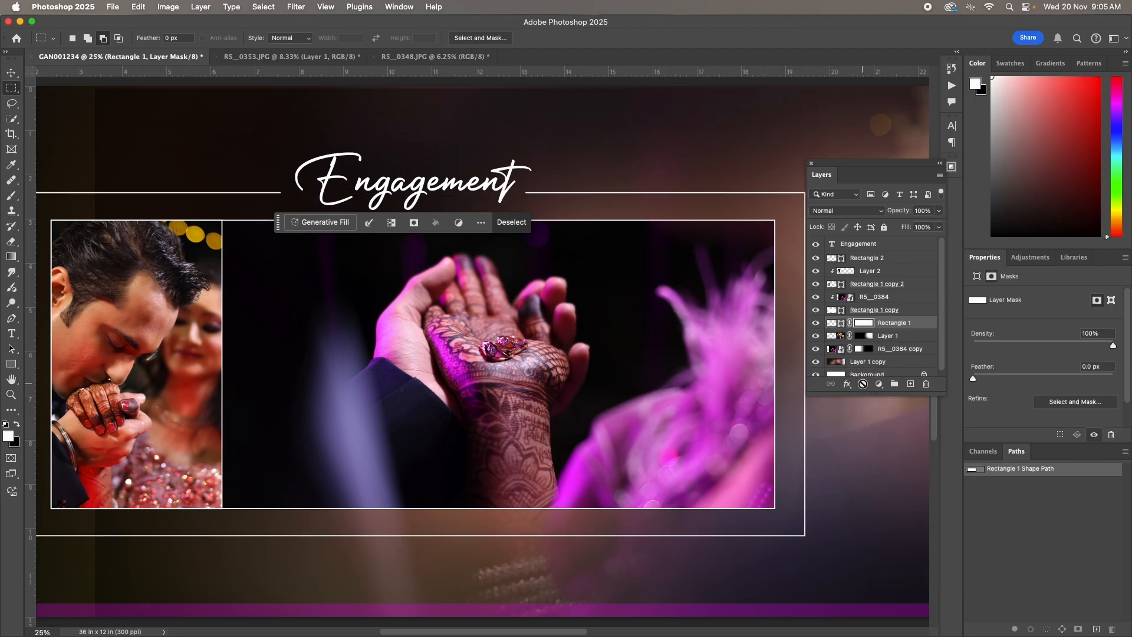
key("Tab")
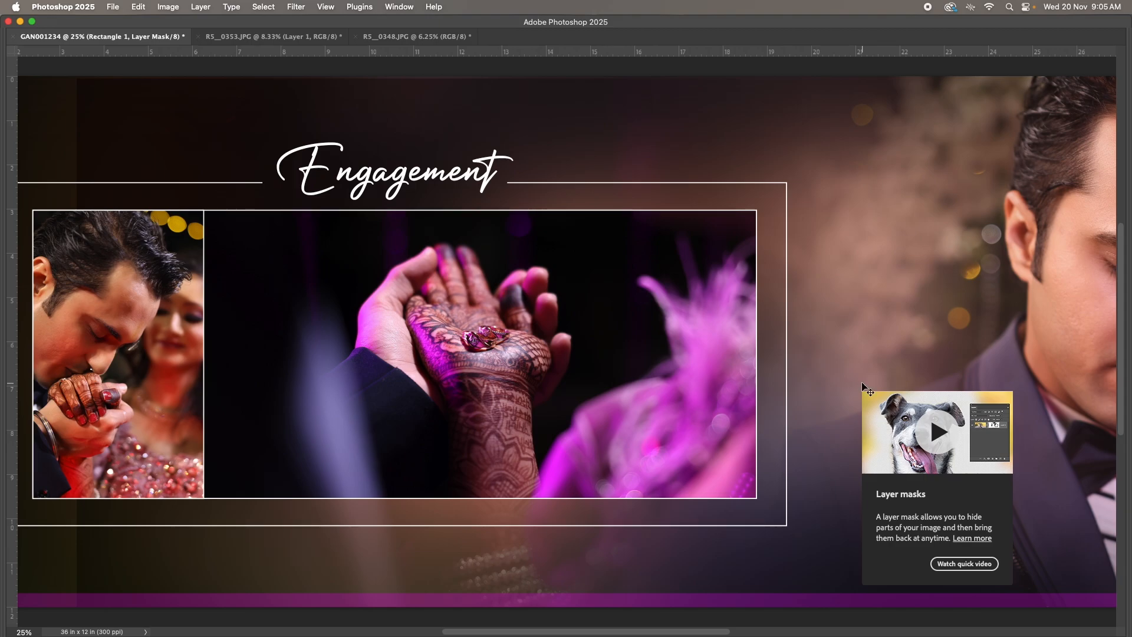
key("super+minus")
key("super+minus")
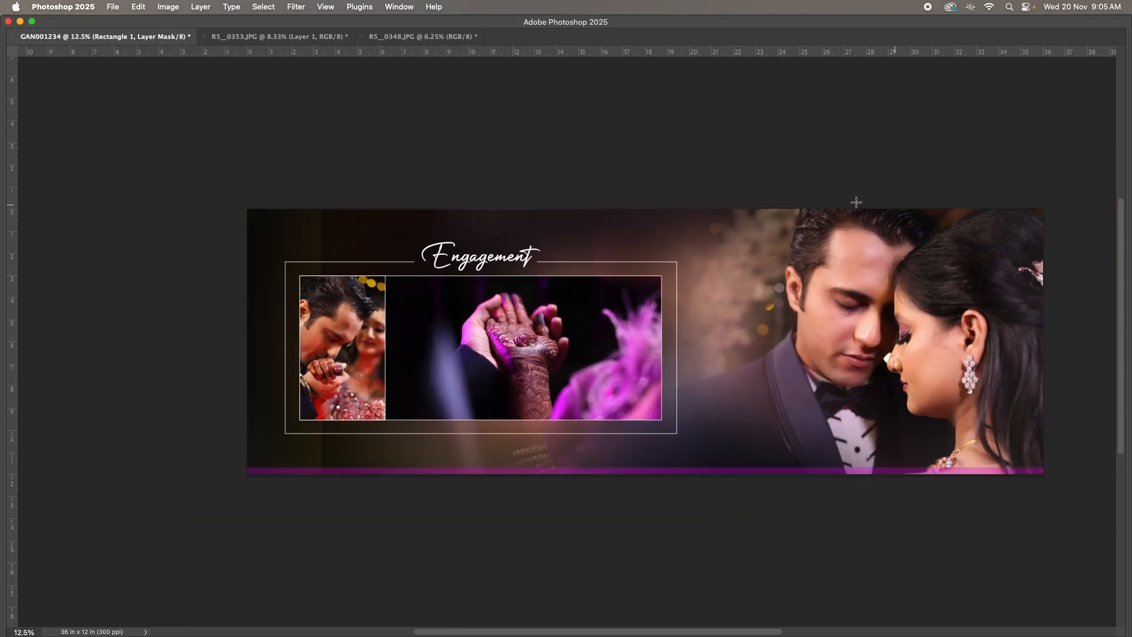
Start a white text line below the outlined frame in Century Gothic Pro Regular, all caps, at 29 pt
left_click(472, 455)
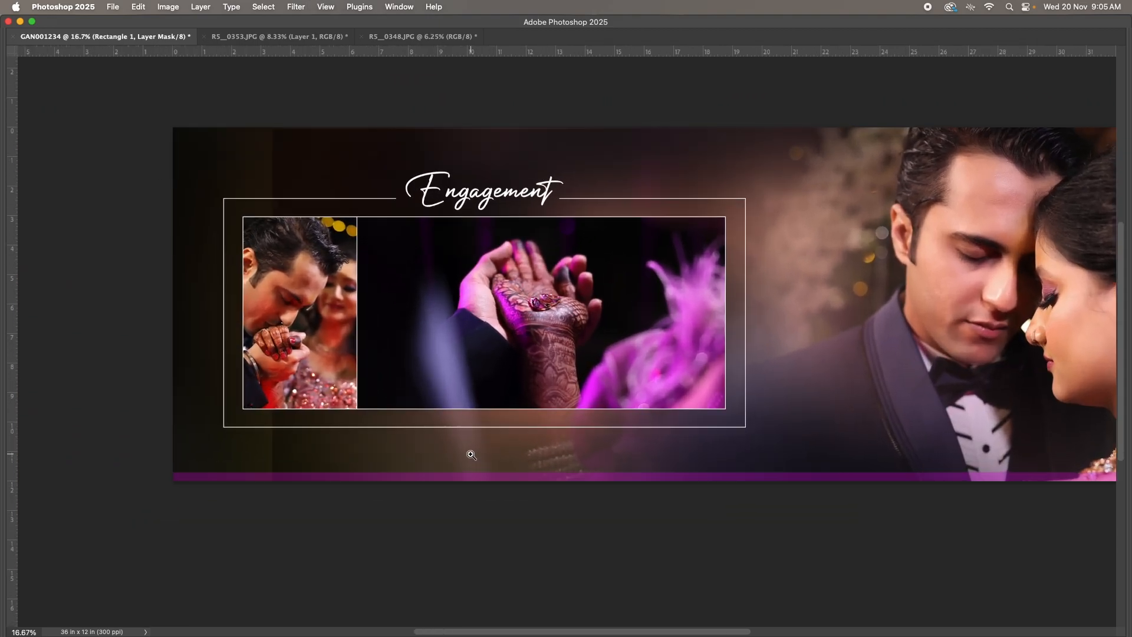
key("t")
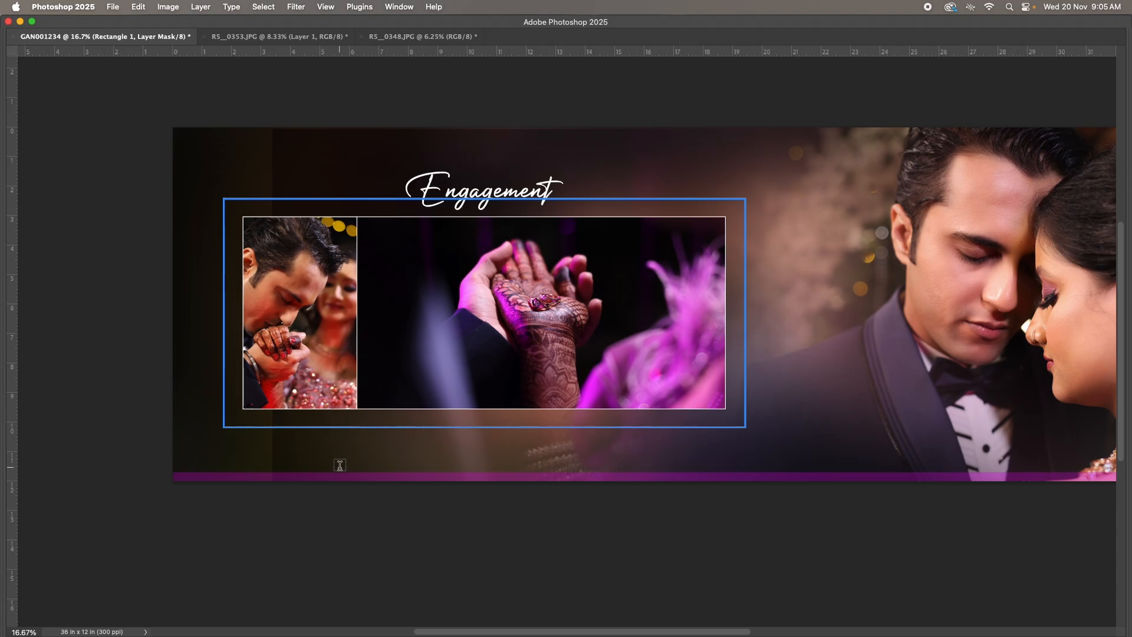
left_click(359, 453)
key("super+t")
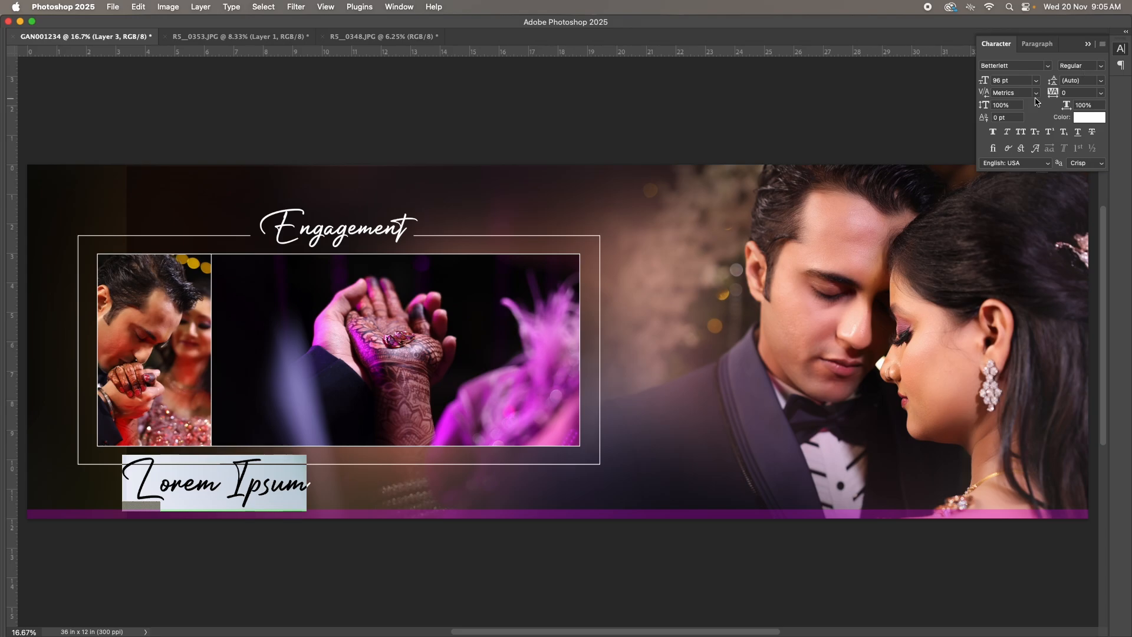
left_click(1016, 66)
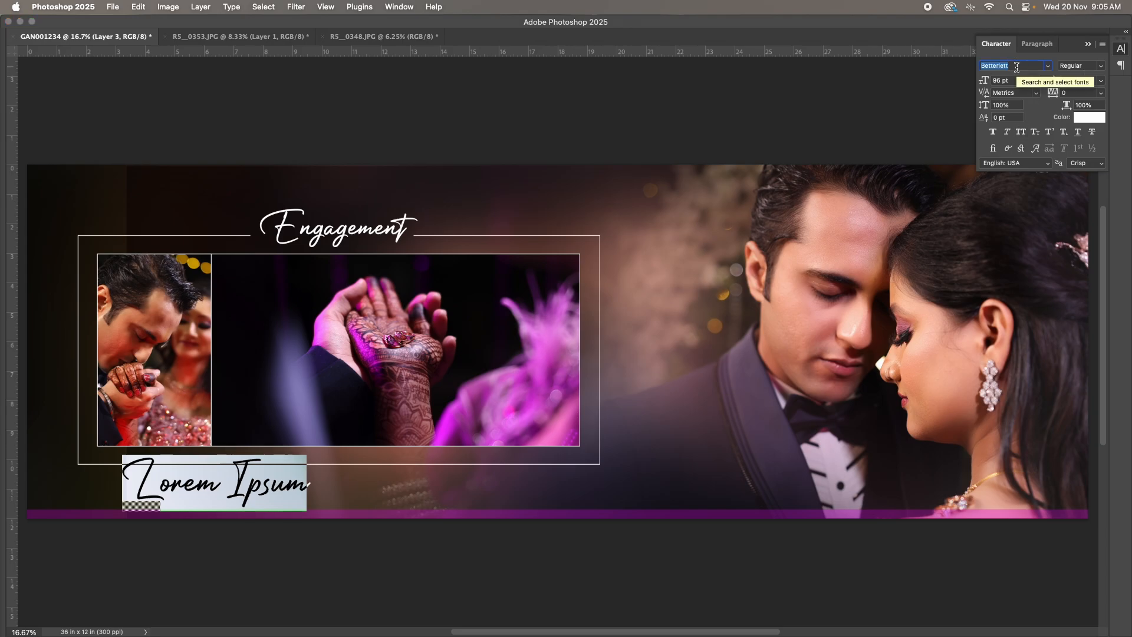
type("Century Gothic Pro")
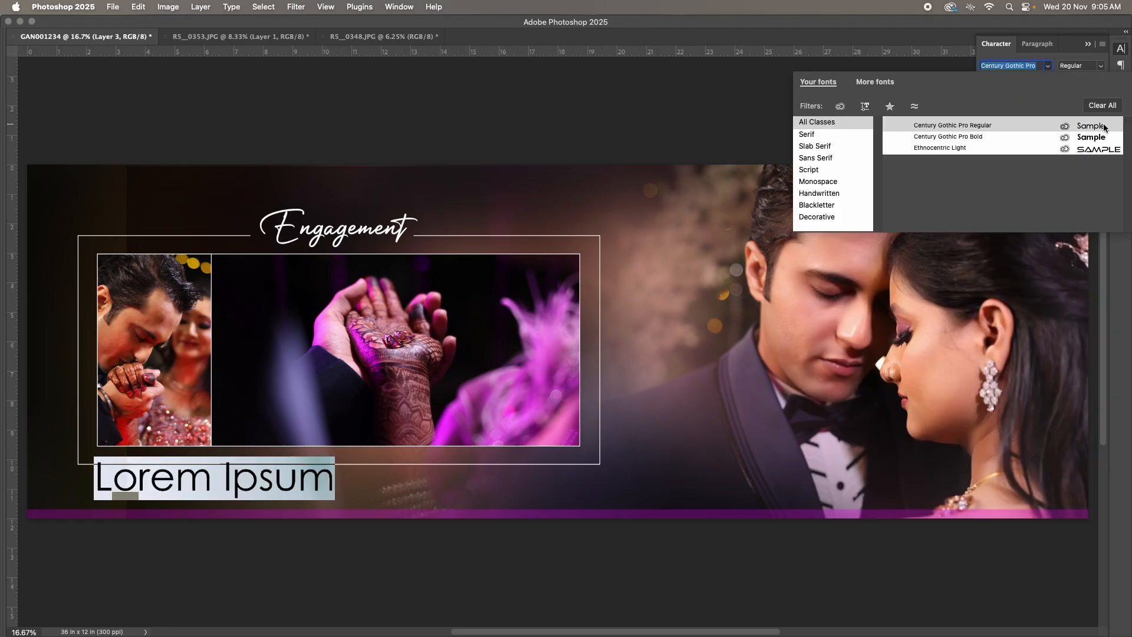
left_click(1105, 125)
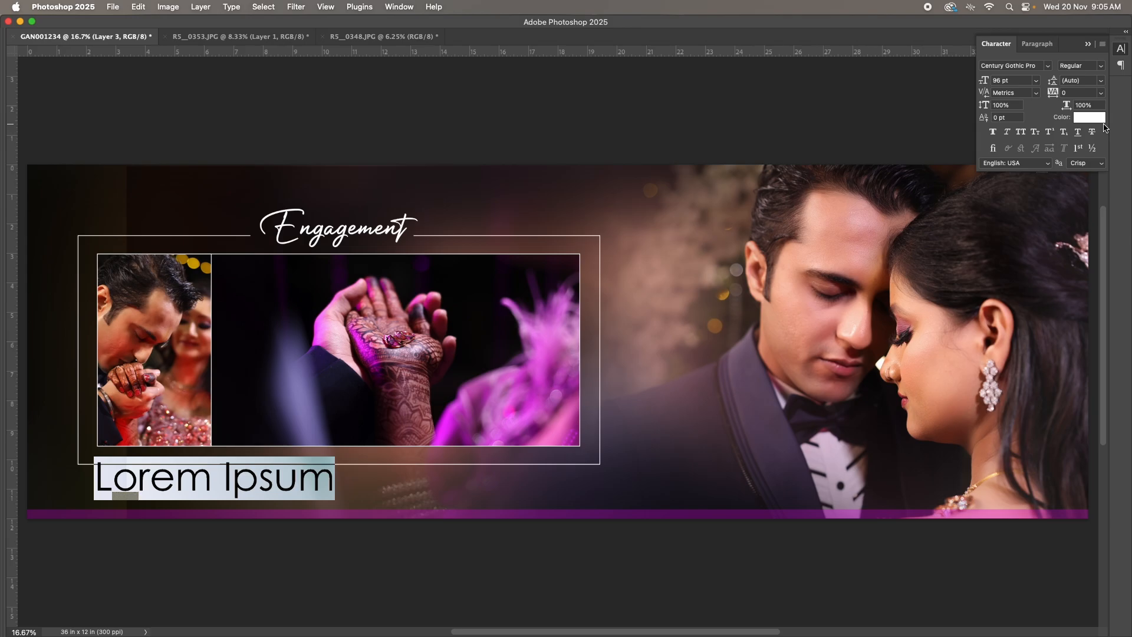
left_click(1021, 132)
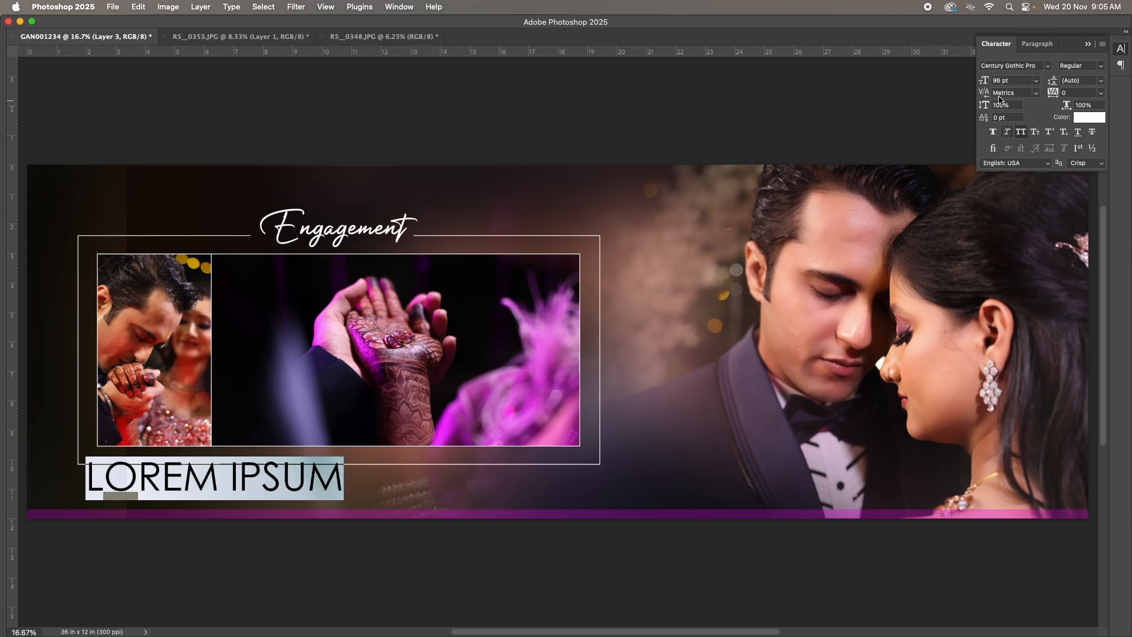
left_click_drag(986, 81, 947, 86)
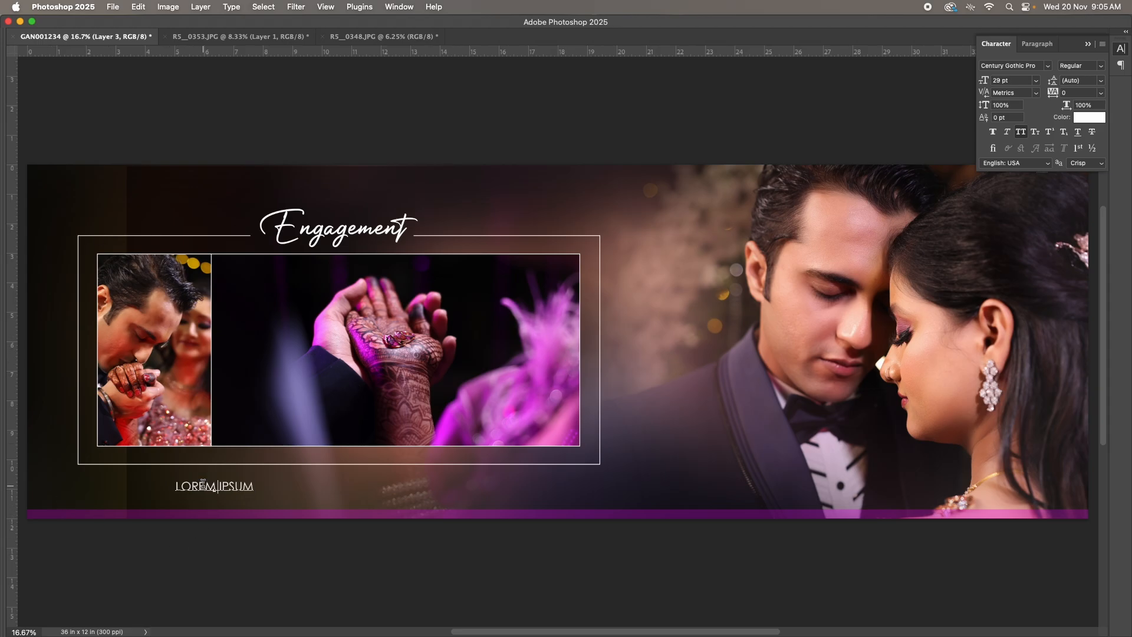
Enter the couple's first names joined by "&" and move the text onto the outlined frame's bottom line
type("RAJKUMAR & RAJ")
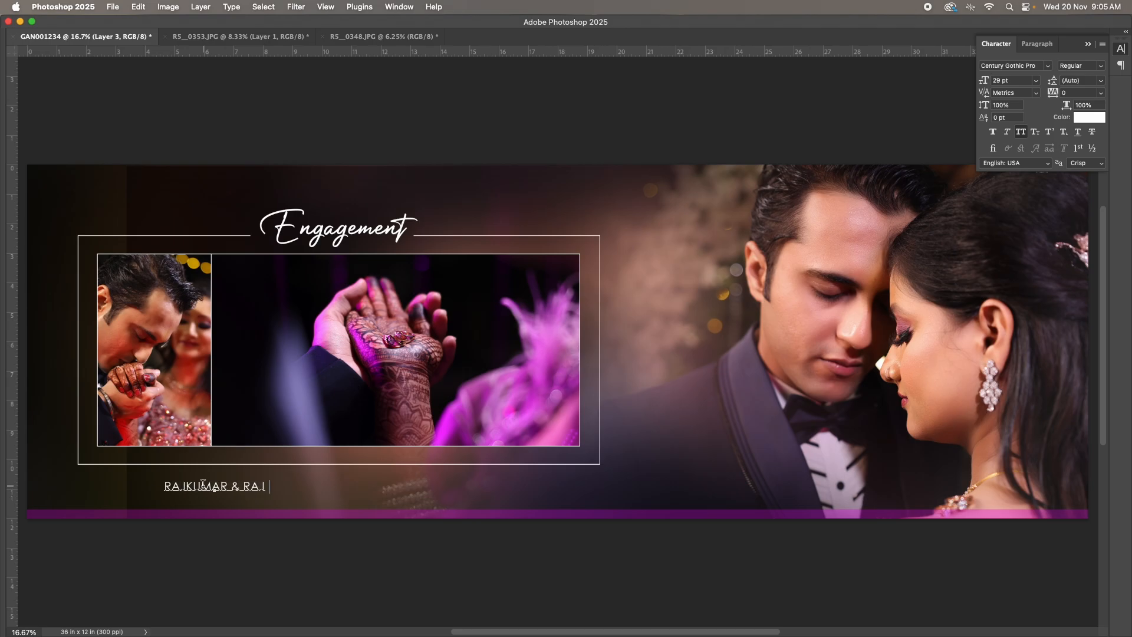
type("NANDINI")
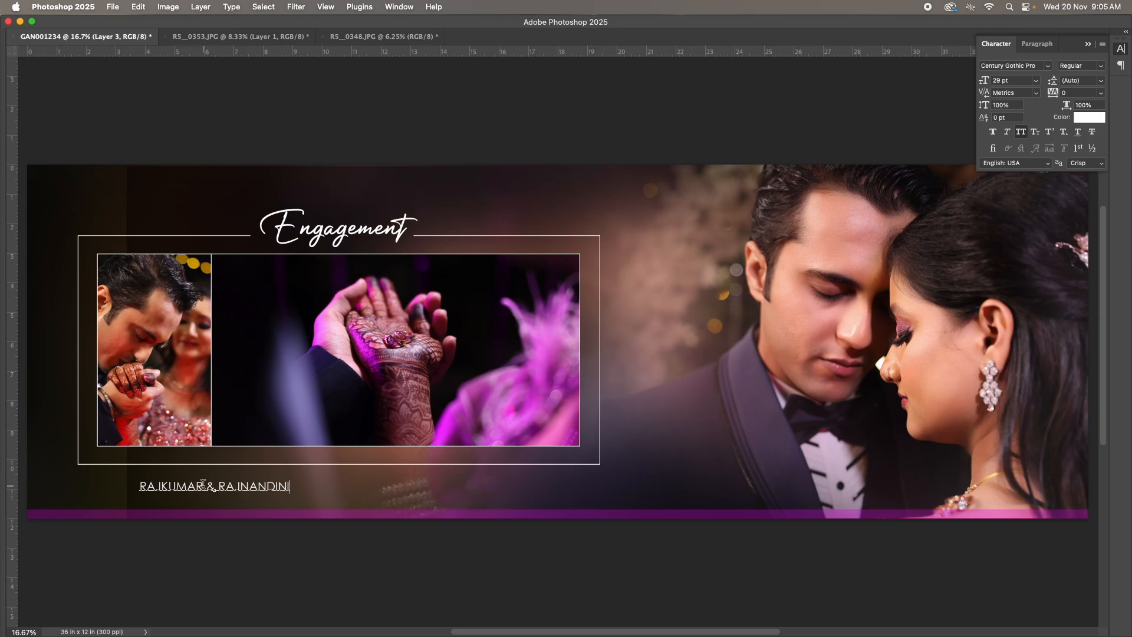
key("ctrl+Return")
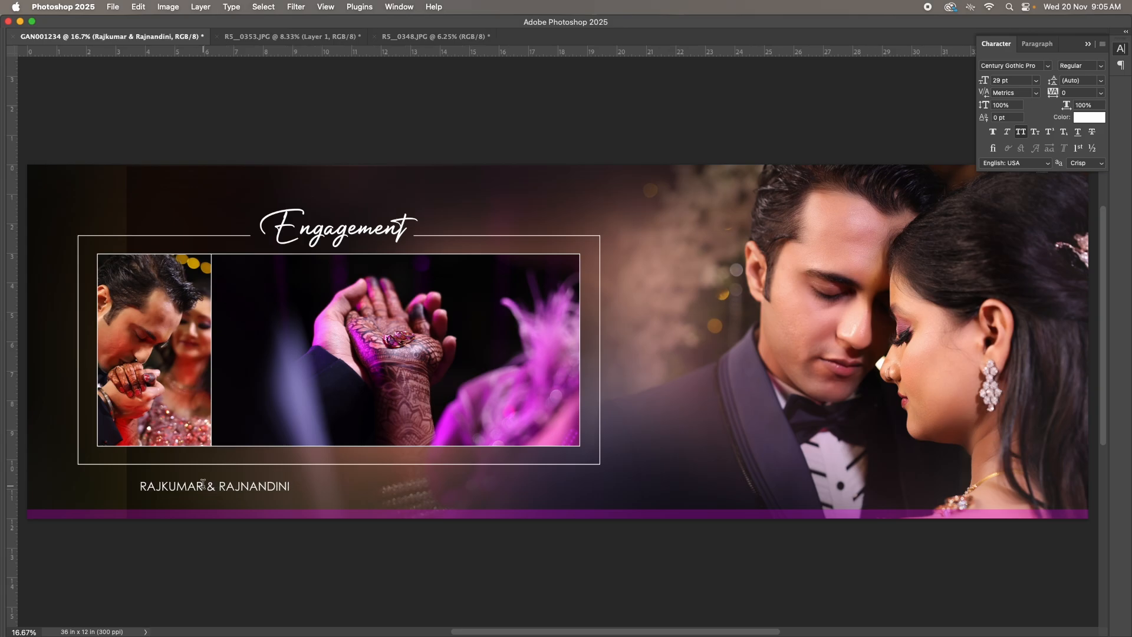
left_click_drag(257, 488, 363, 466)
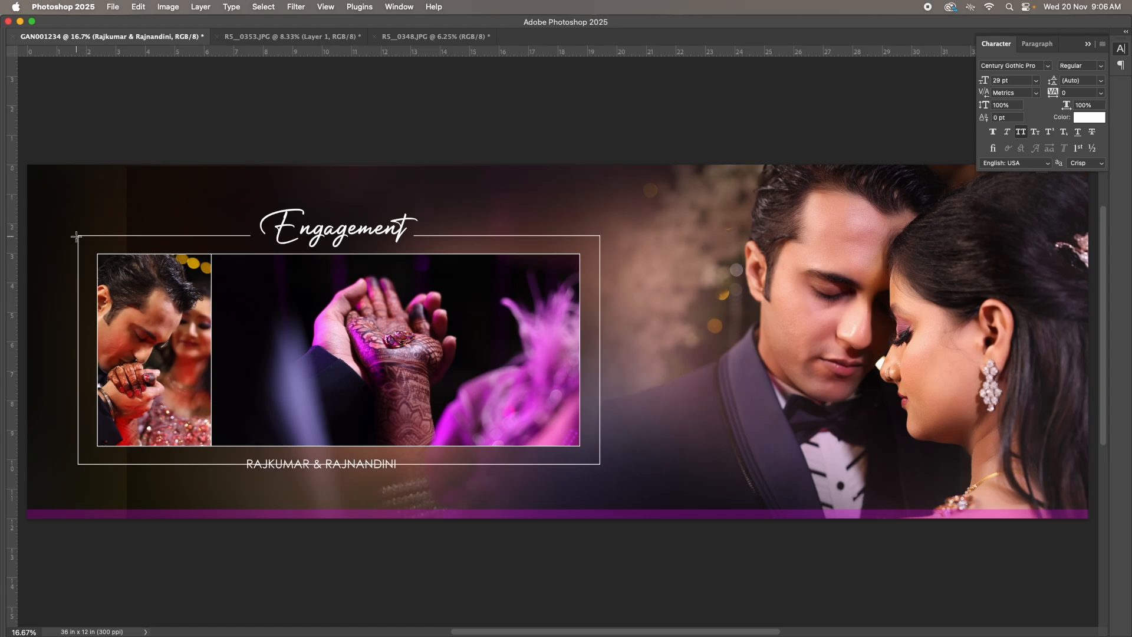
Select an area spanning the outlined frame's width, align the names text to its horizontal center, and clear the selection
left_click_drag(76, 237, 599, 477)
key("Tab")
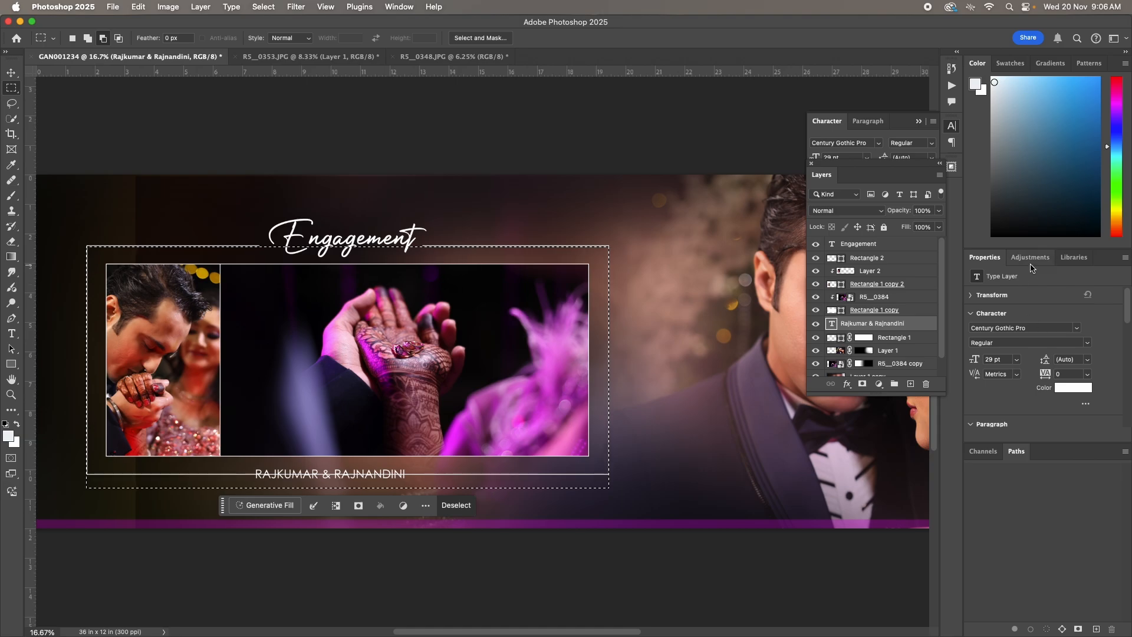
left_click(861, 124)
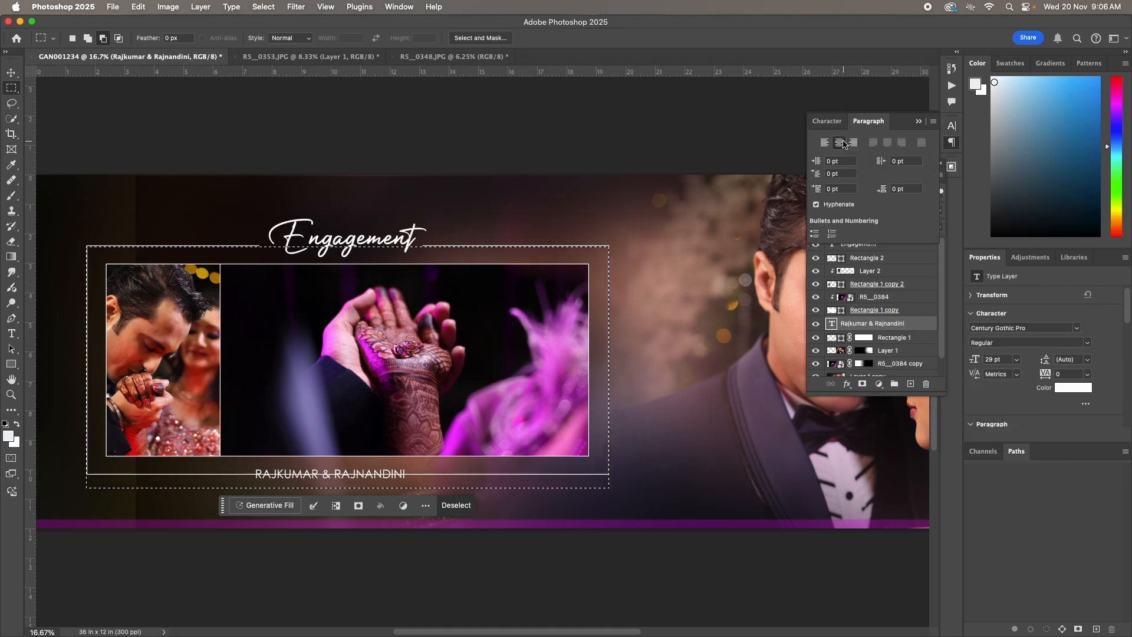
left_click(11, 72)
left_click(265, 42)
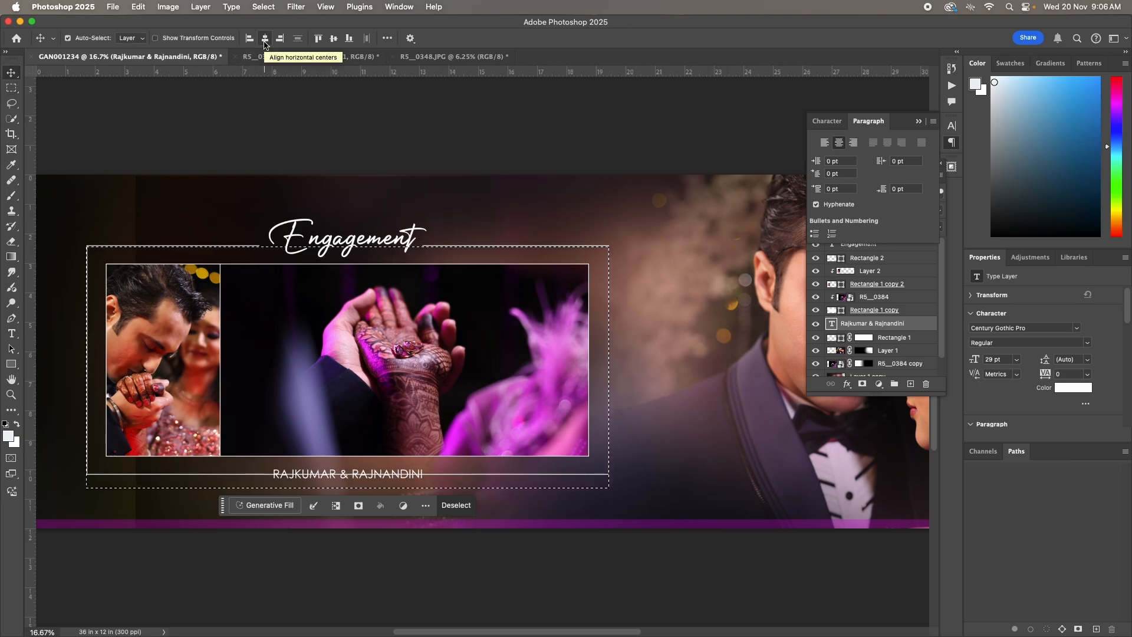
key("super+d")
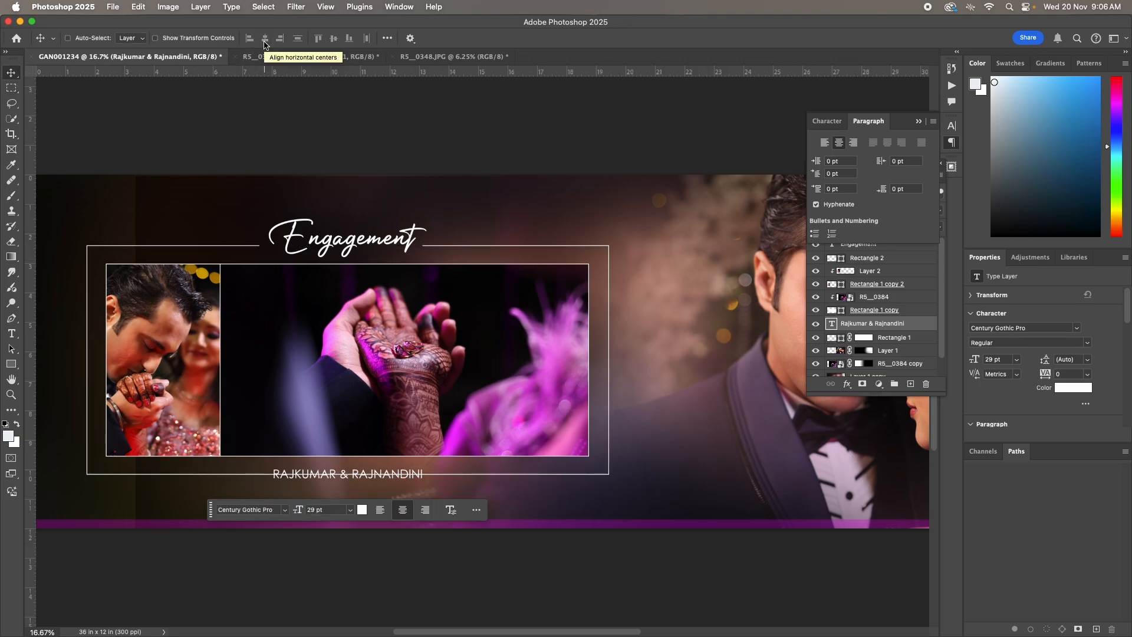
Set the tracking of the couple's names text to 440
left_click(826, 122)
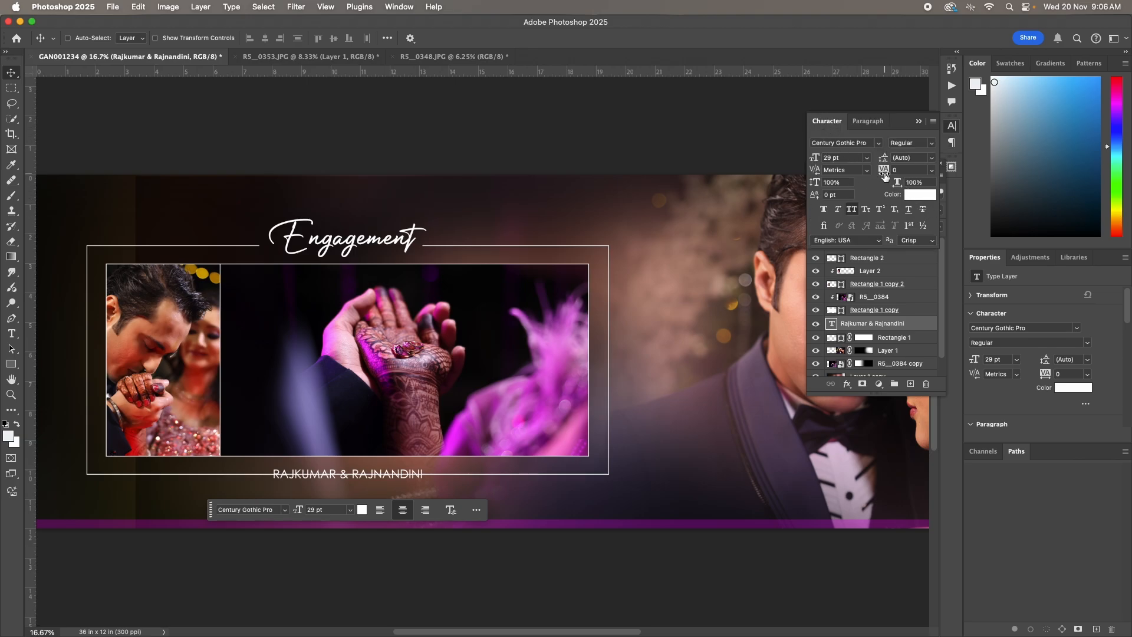
key("m")
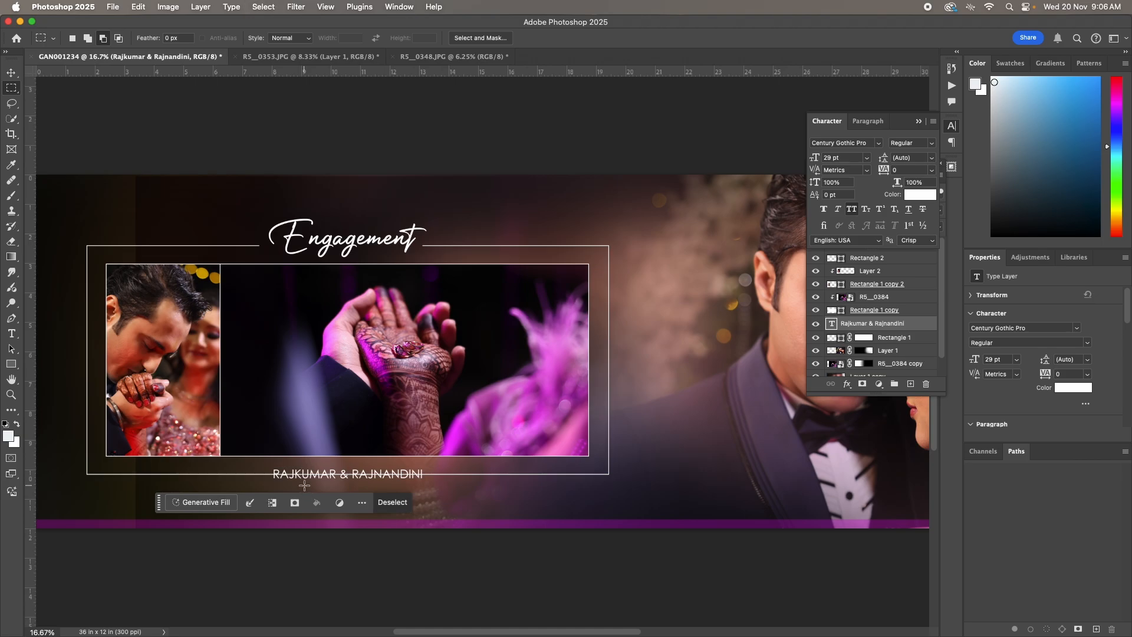
key("super+space")
left_click(331, 477)
left_click(331, 477)
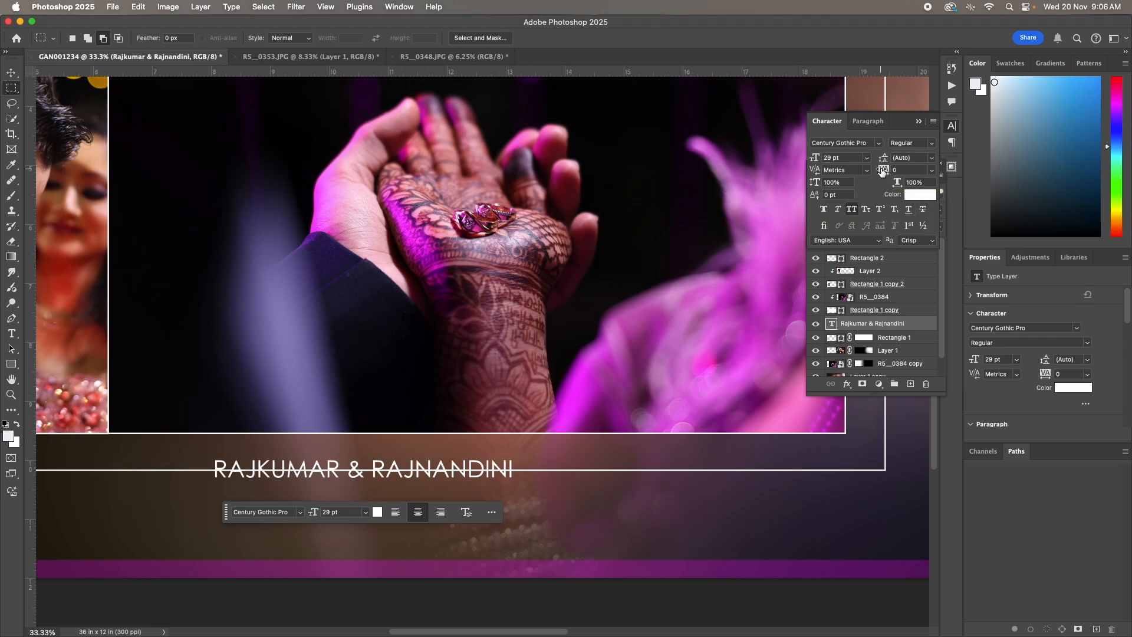
left_click_drag(883, 171, 886, 175)
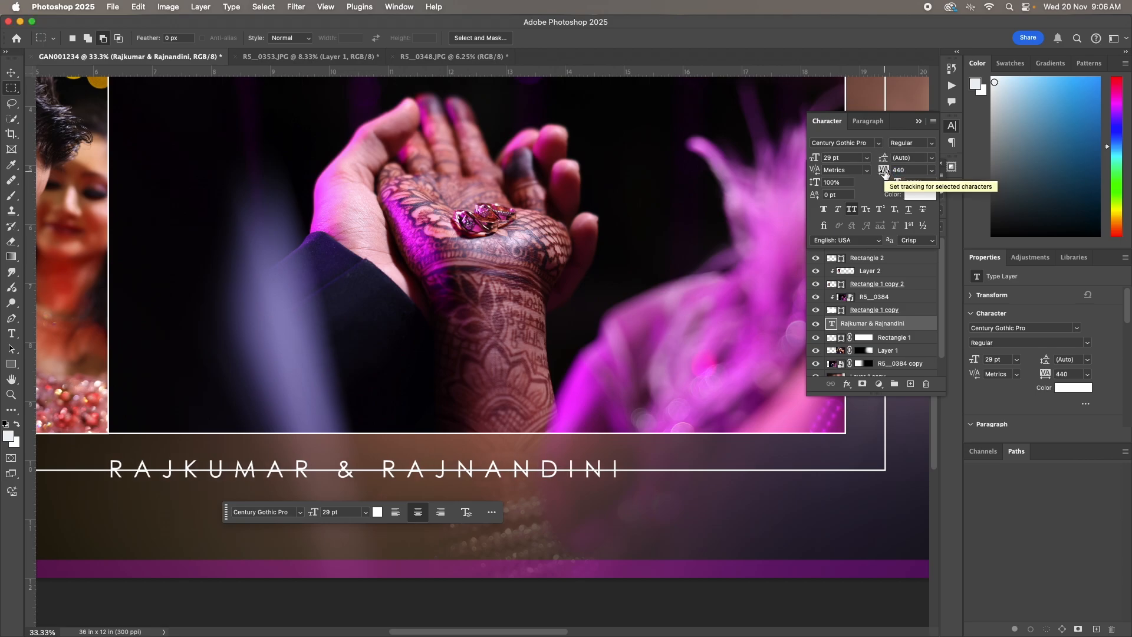
key("super+minus")
key("super+minus")
key("Tab")
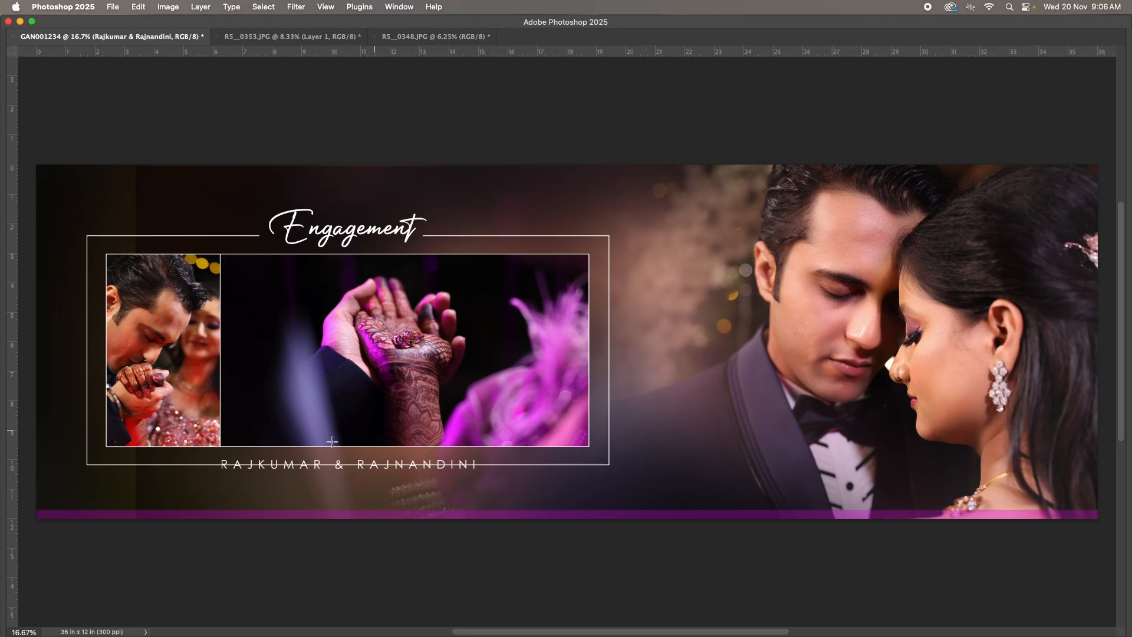
Mask out the stretch of the outlined frame's bottom line behind the couple's names on Rectangle 1's layer mask, and clear the selection
left_click_drag(213, 457, 489, 474)
key("Tab")
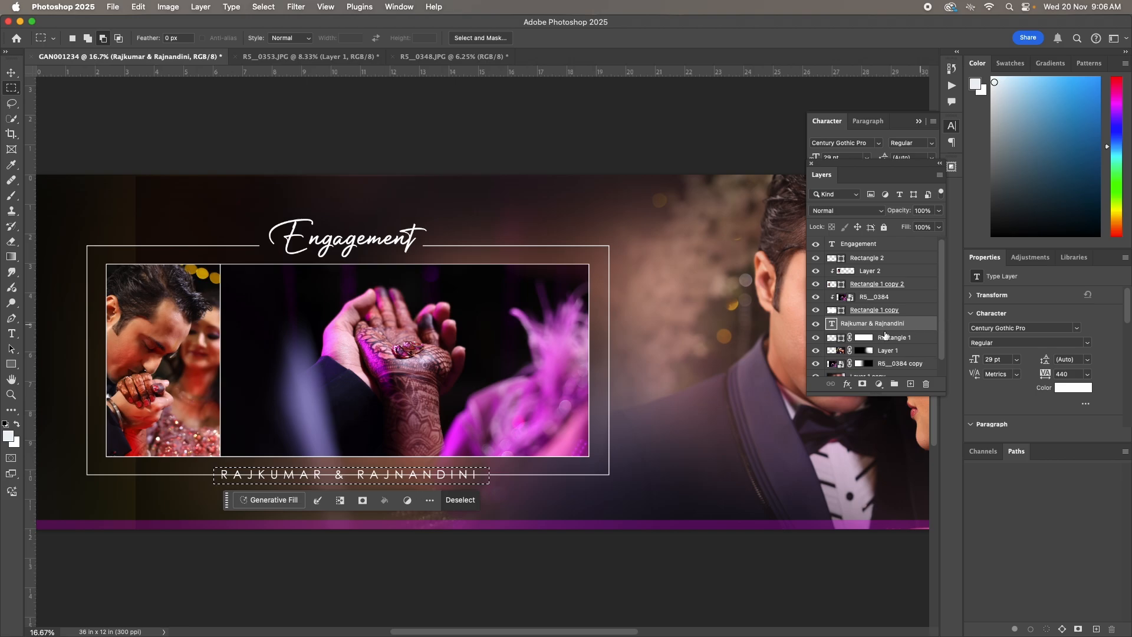
left_click(816, 338)
left_click(815, 340)
left_click(892, 338)
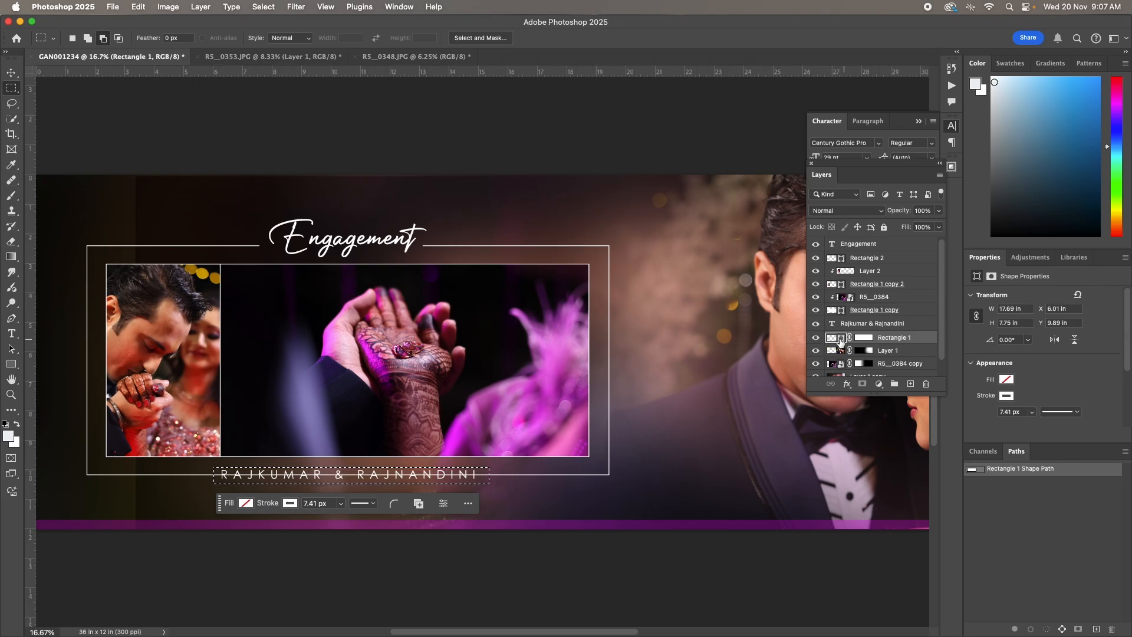
left_click(816, 340)
left_click(815, 342)
left_click(865, 338)
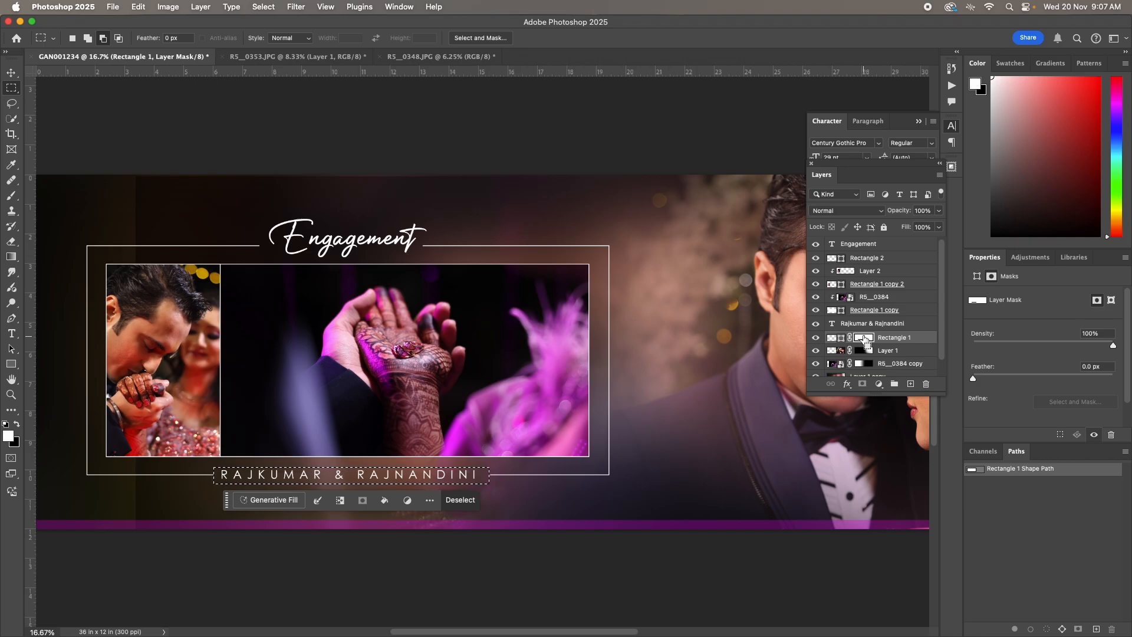
key("super+d")
key("Tab")
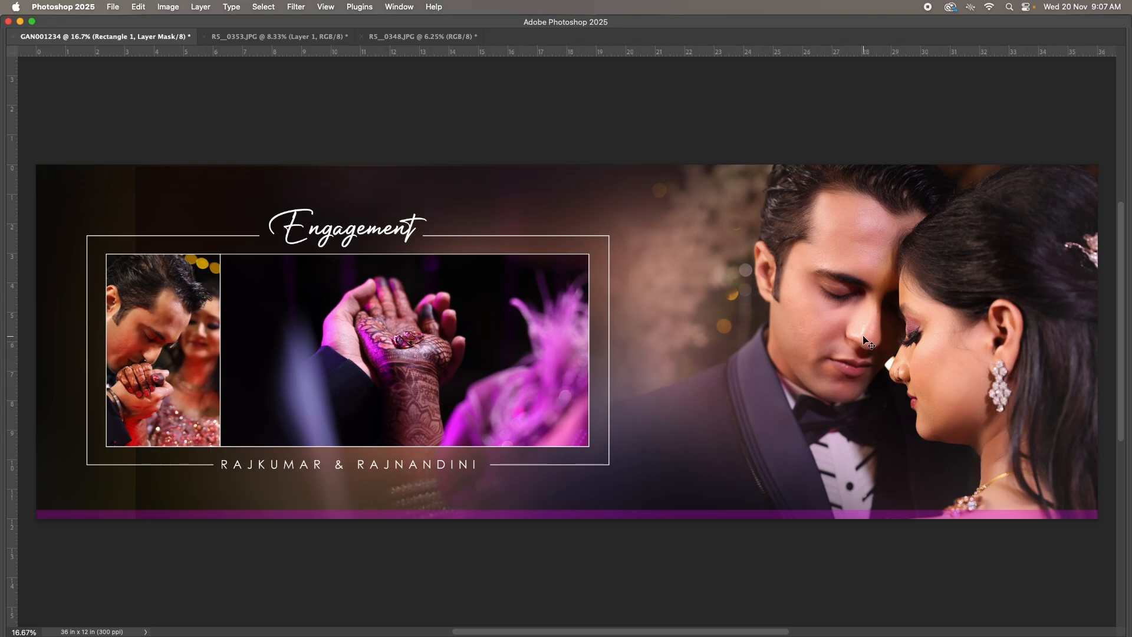
key("super+minus")
key("Tab")
key("Tab")
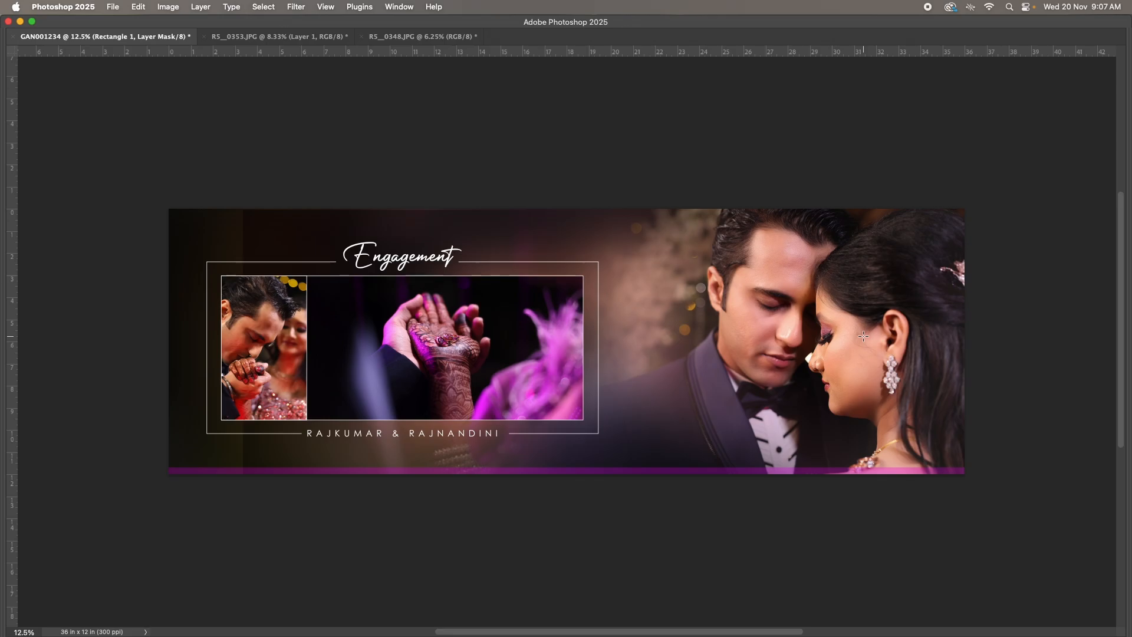
Add a magenta #ff00e4 solid color fill layer above the Engagement text layer
key("Tab")
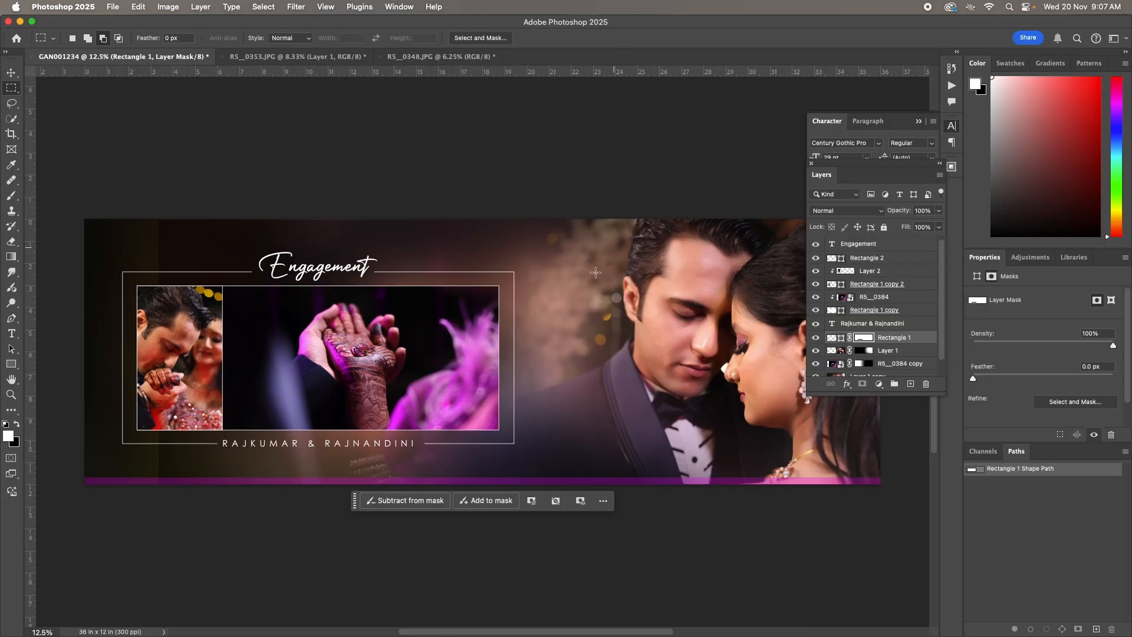
left_click(905, 245)
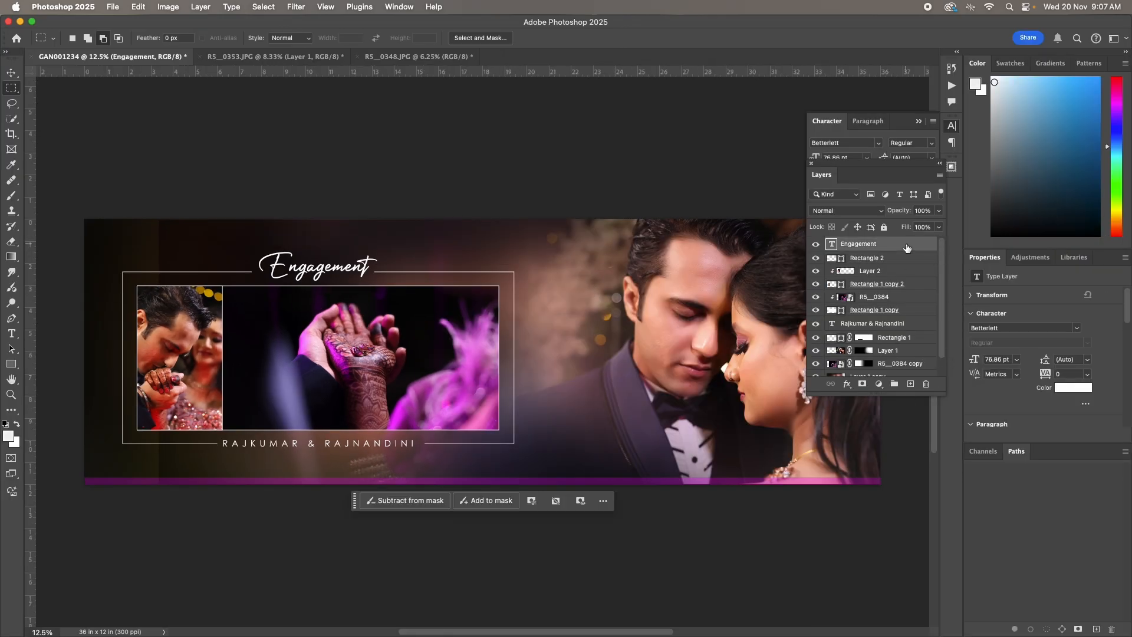
left_click(878, 385)
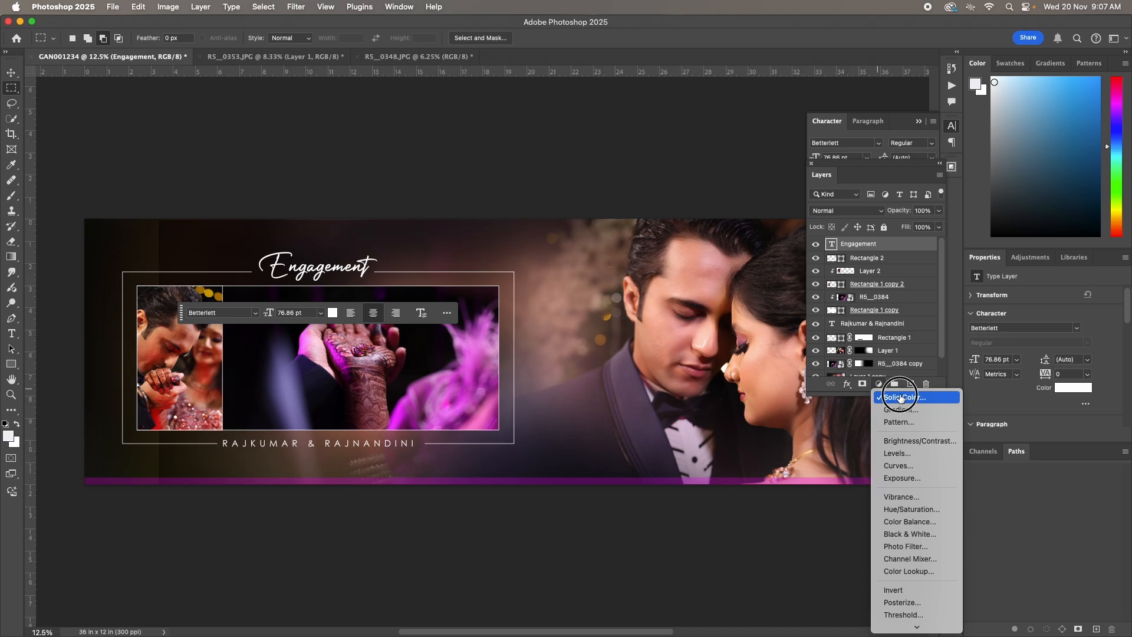
left_click(893, 398)
mouse_move(835, 193)
left_mouse_down()
mouse_move(829, 148)
mouse_move(835, 179)
left_mouse_up()
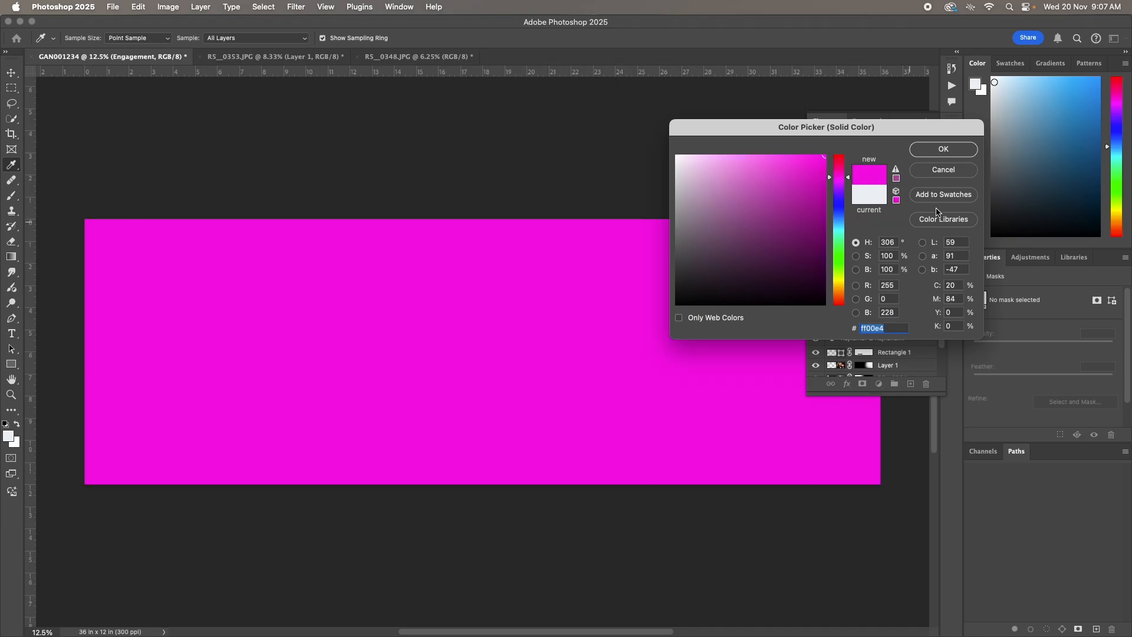
left_click(938, 152)
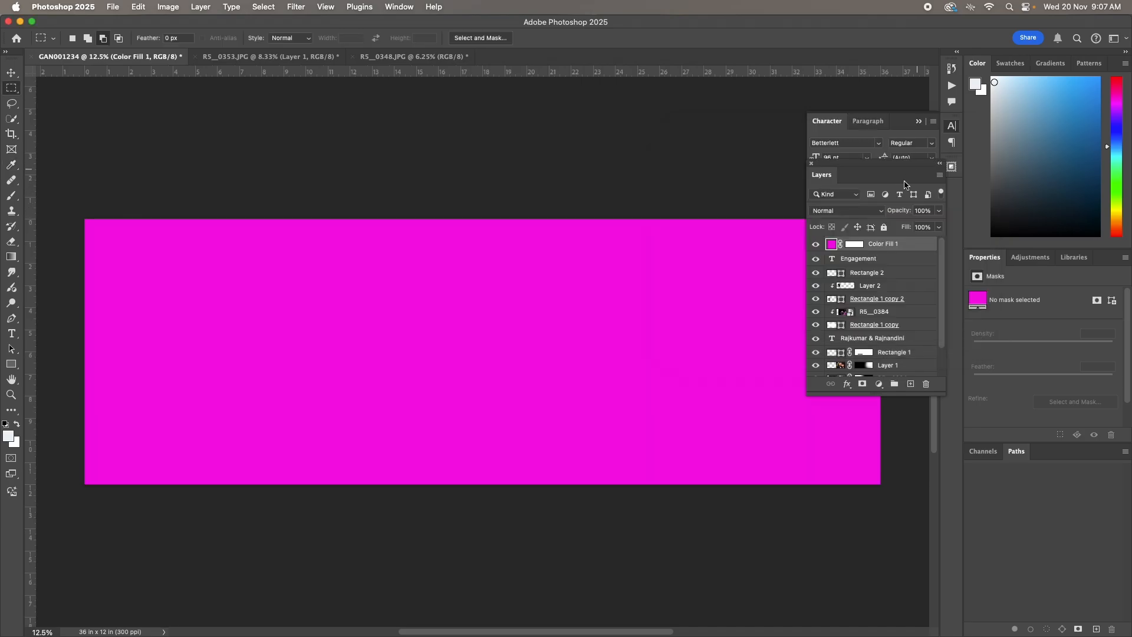
Set the magenta fill layer's blend mode to Screen and invert its layer mask to black
left_click(841, 213)
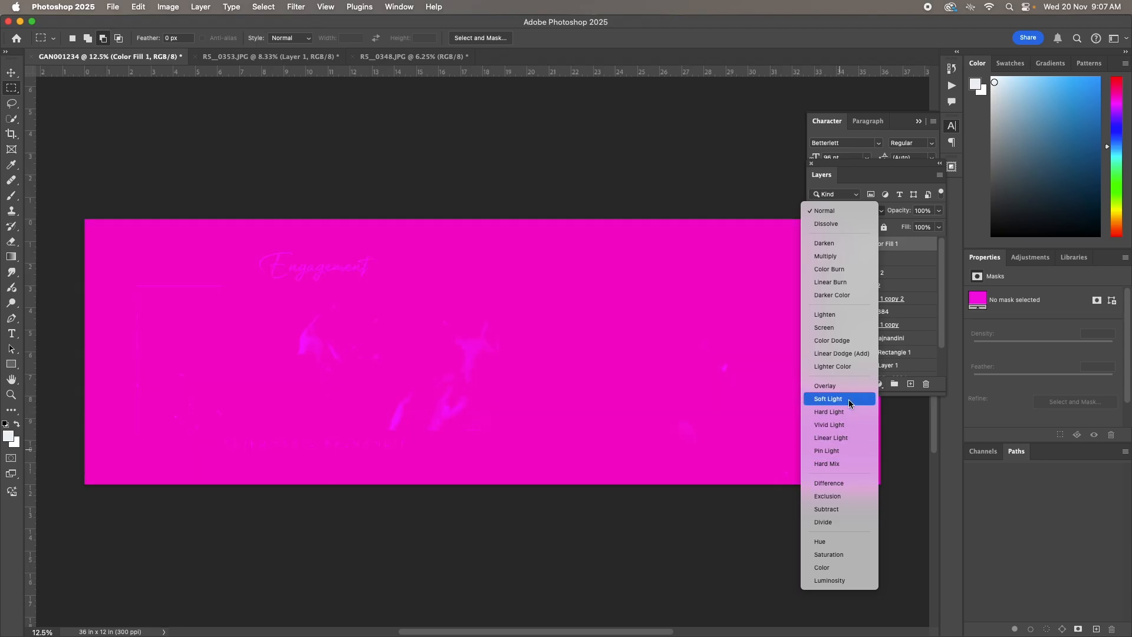
left_click(837, 328)
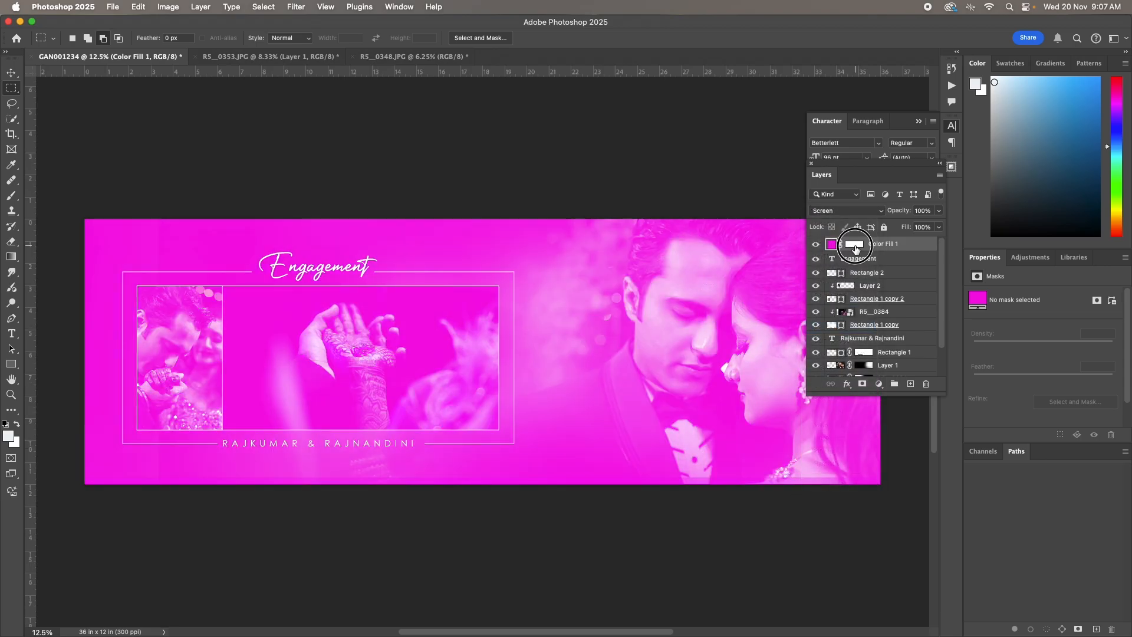
left_click(855, 245)
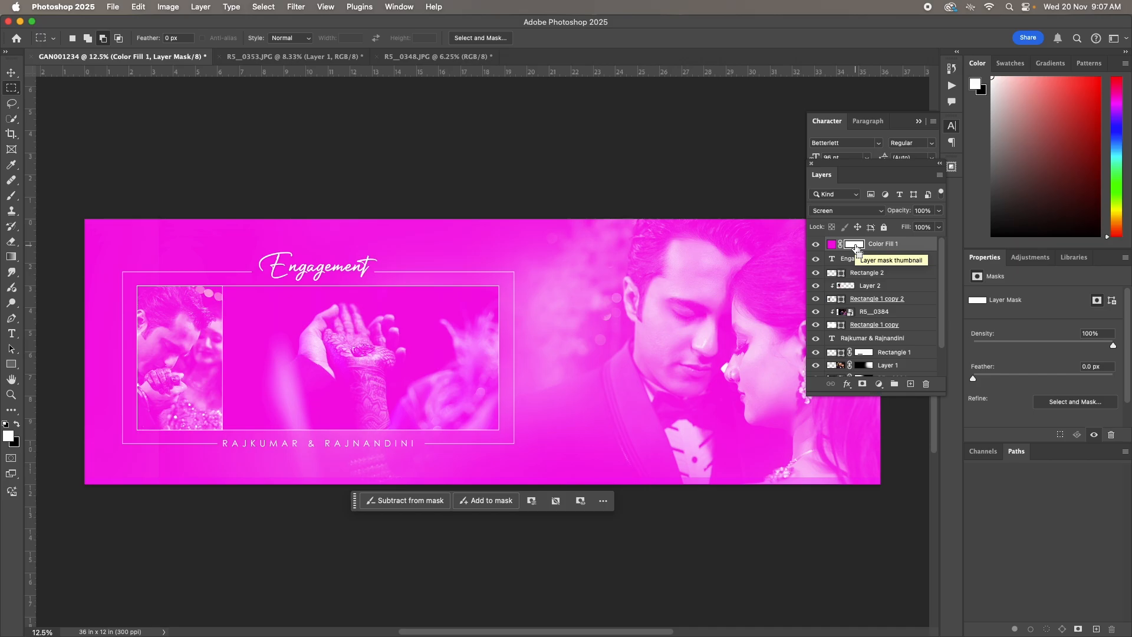
key("super+i")
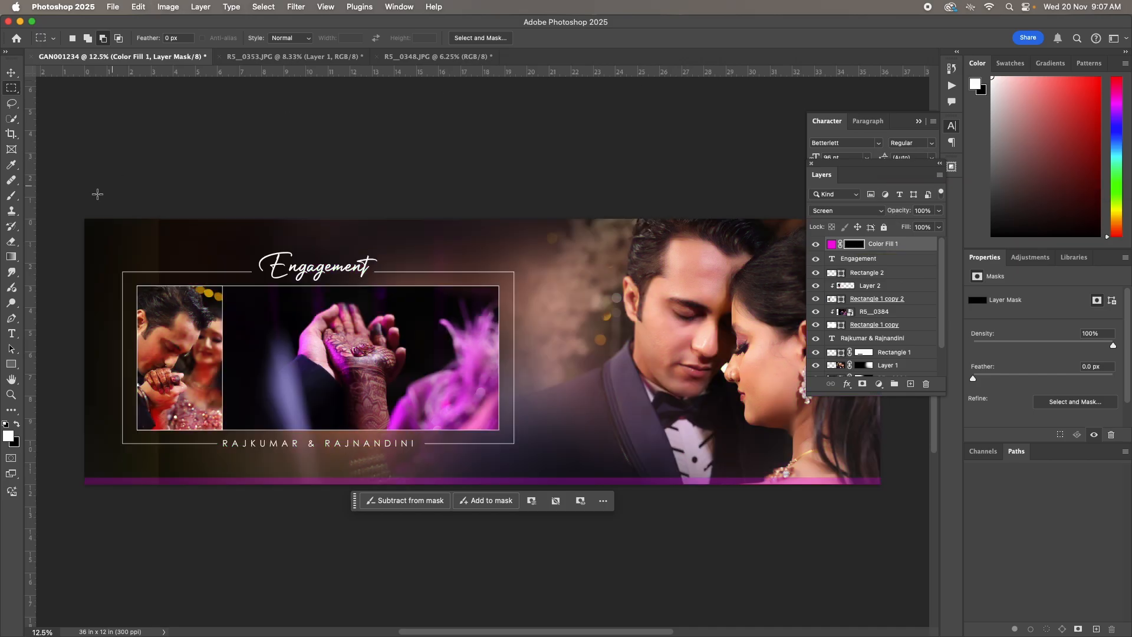
Dab a soft 5000 px white brush on the magenta fill's mask above the spread's upper middle edge, and set the layer opacity to 55%
left_click(11, 195)
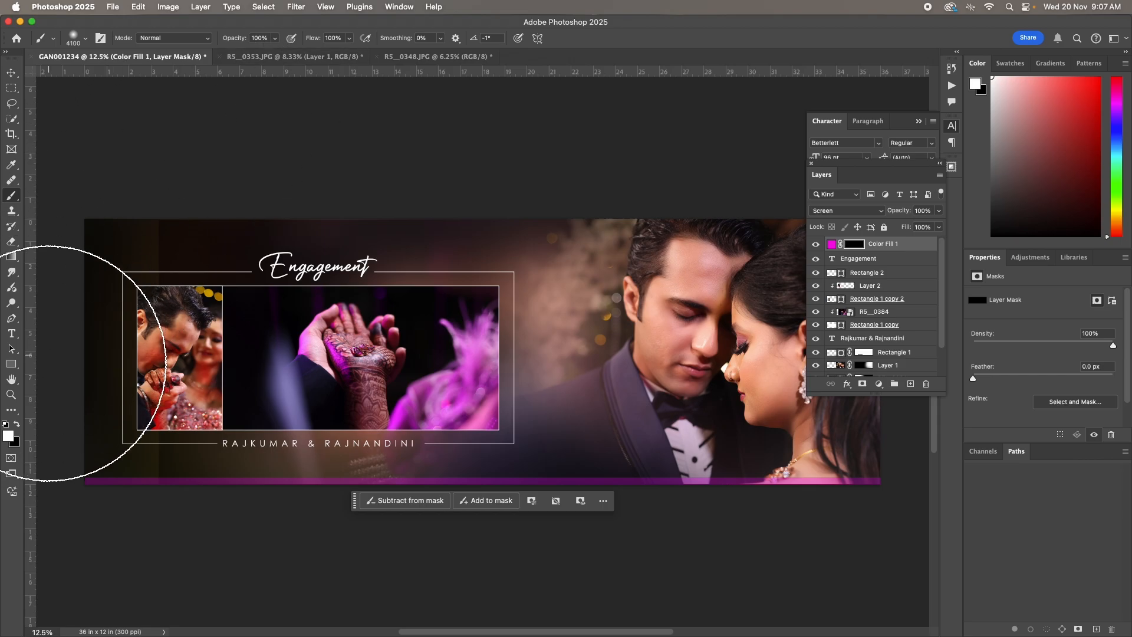
key("bracketright")
key("bracketright")
key("bracketright")
key("bracketright")
key("bracketright")
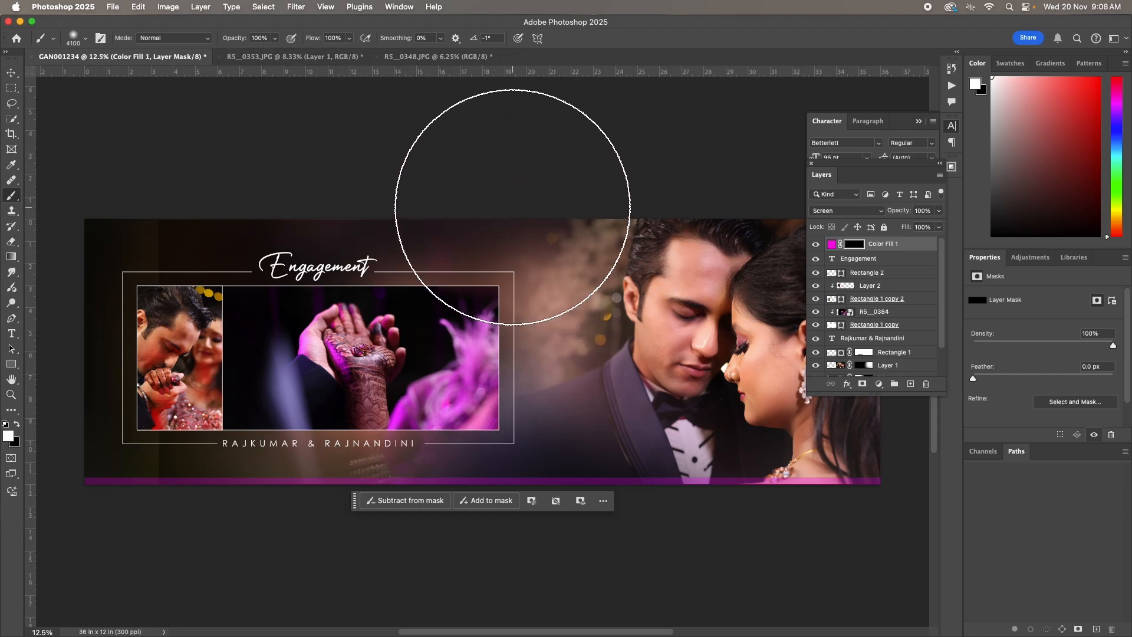
key("bracketright")
key("bracketright")
key("bracketright")
key("bracketright")
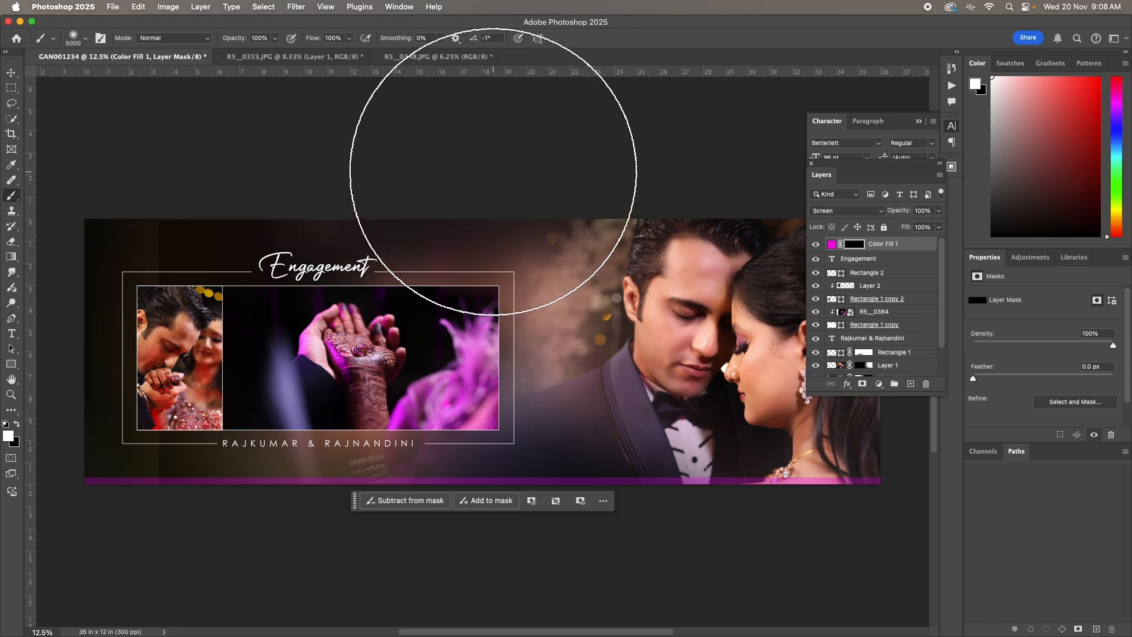
left_click(493, 172)
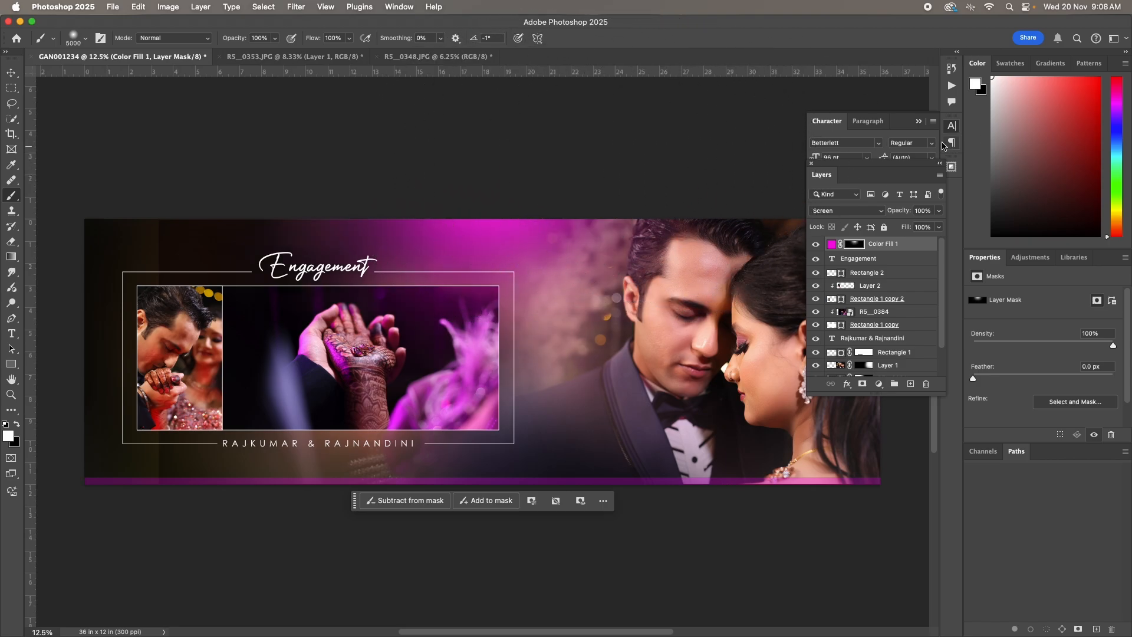
left_click(939, 210)
left_click_drag(941, 225, 915, 226)
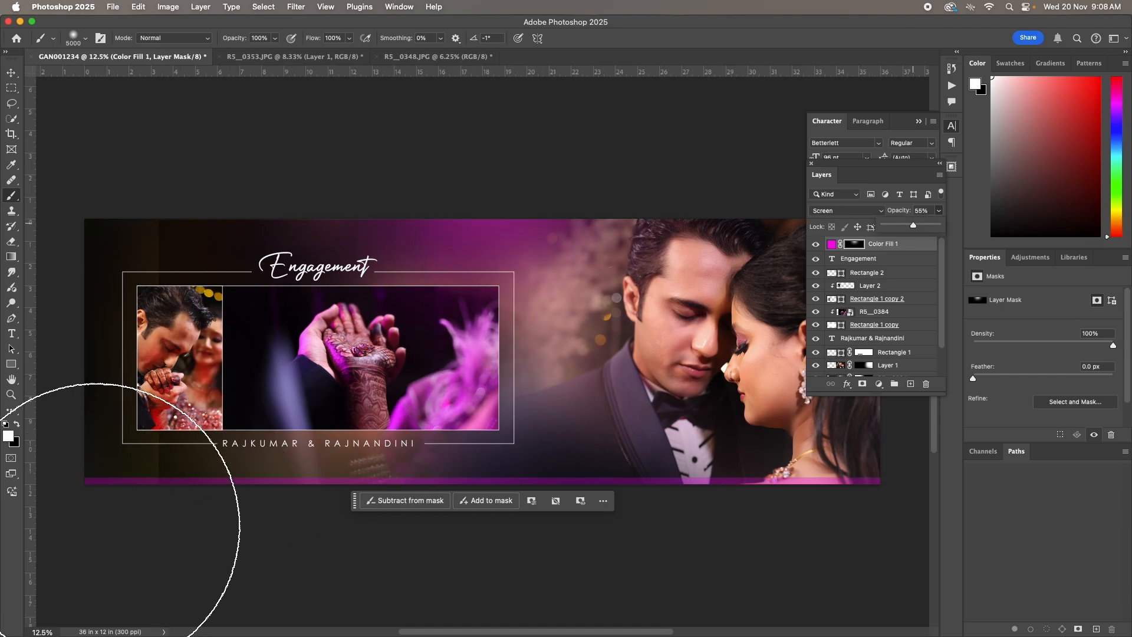
Examine the magenta glow and the framed photos and names area on the spread, close up and as a whole, without the panels
key("Tab")
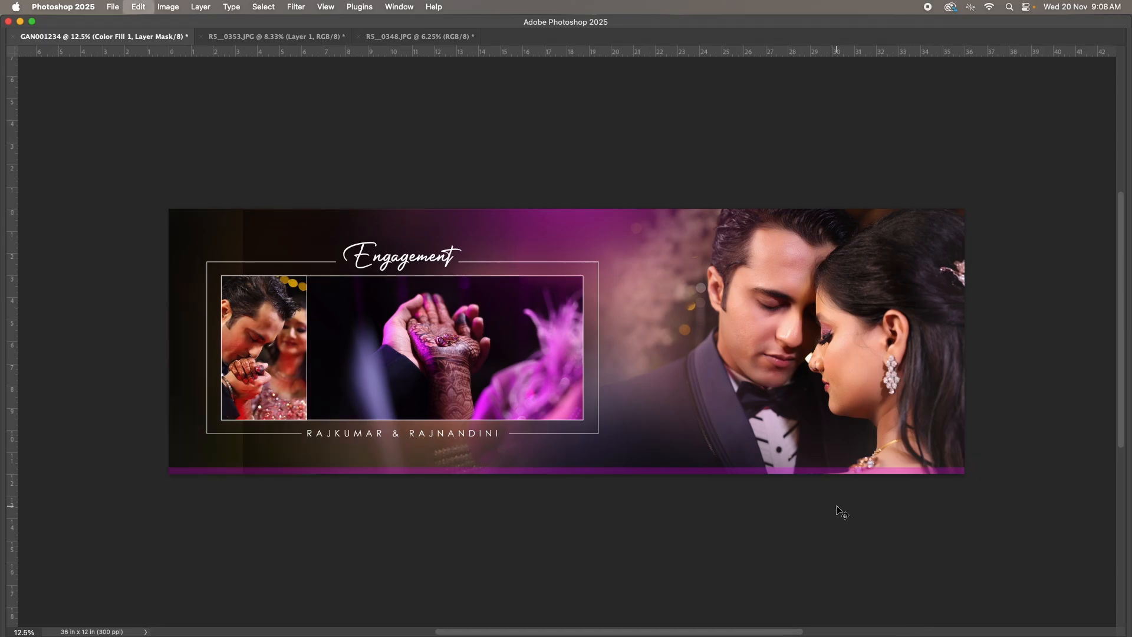
key("Tab")
key("Tab")
key("Tab")
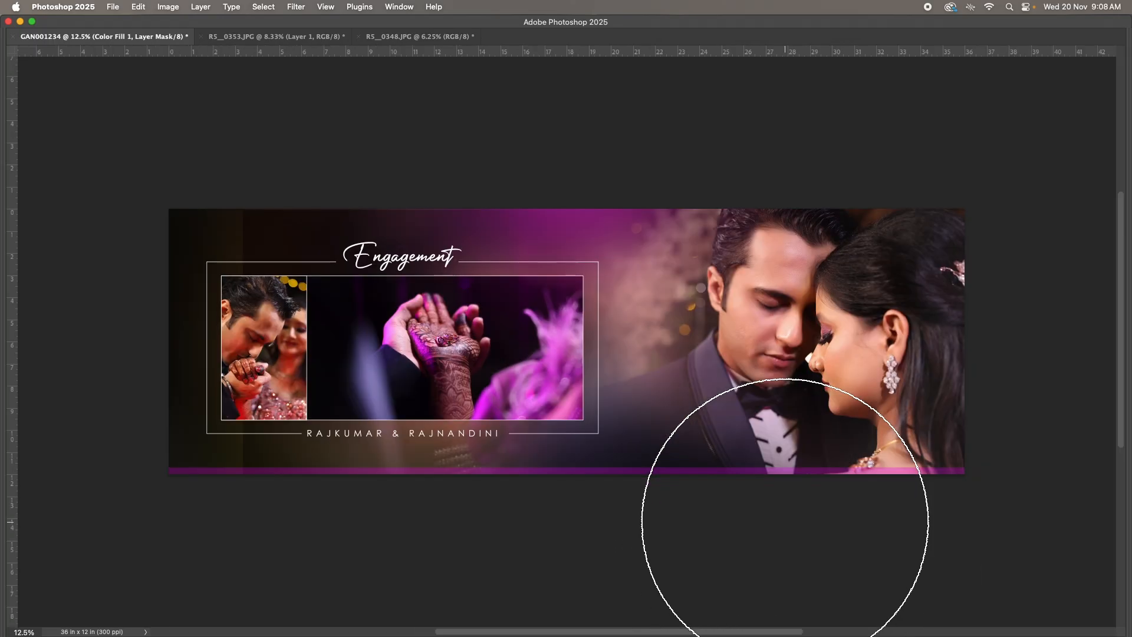
key("super+minus")
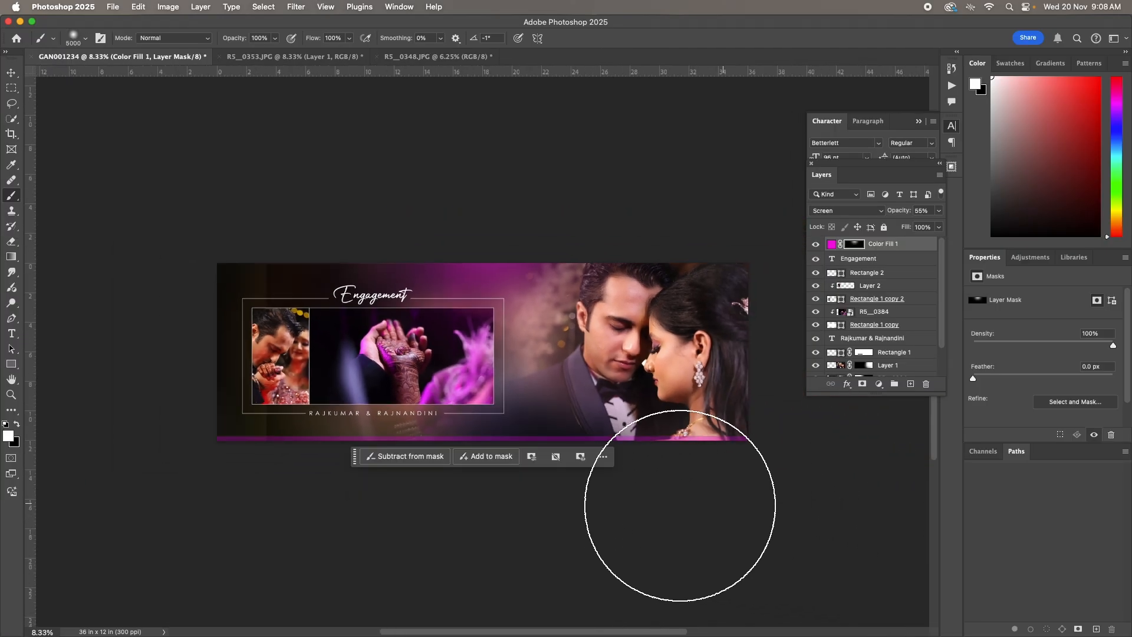
key("super+space")
left_click(285, 410, "super")
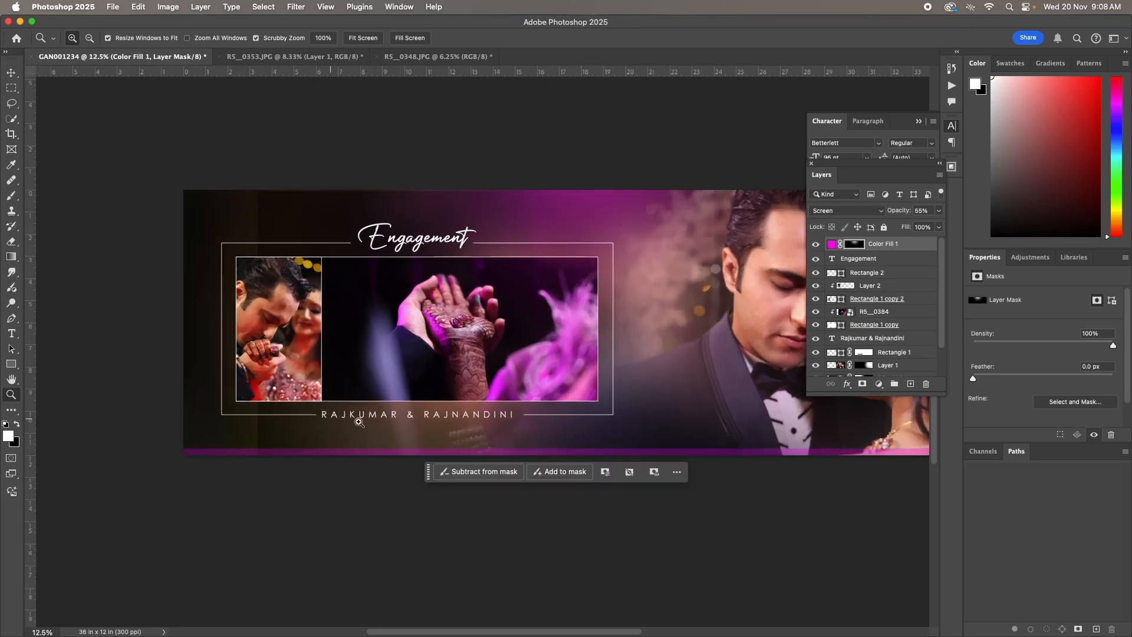
key("super+plus")
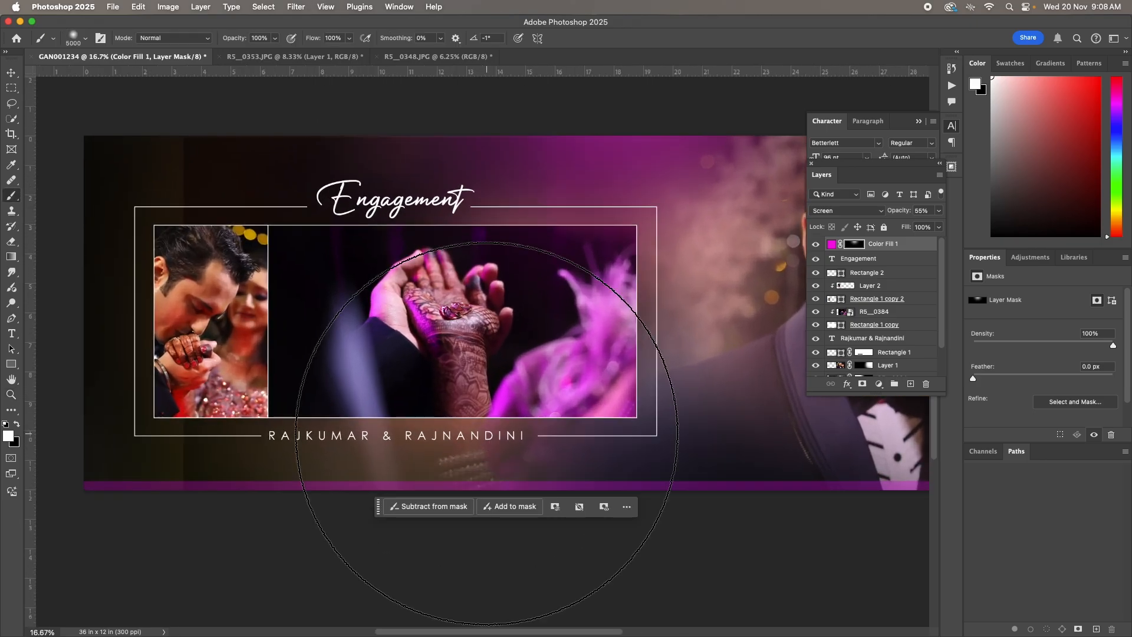
key("Tab")
key("Tab")
key("Tab")
key("Tab")
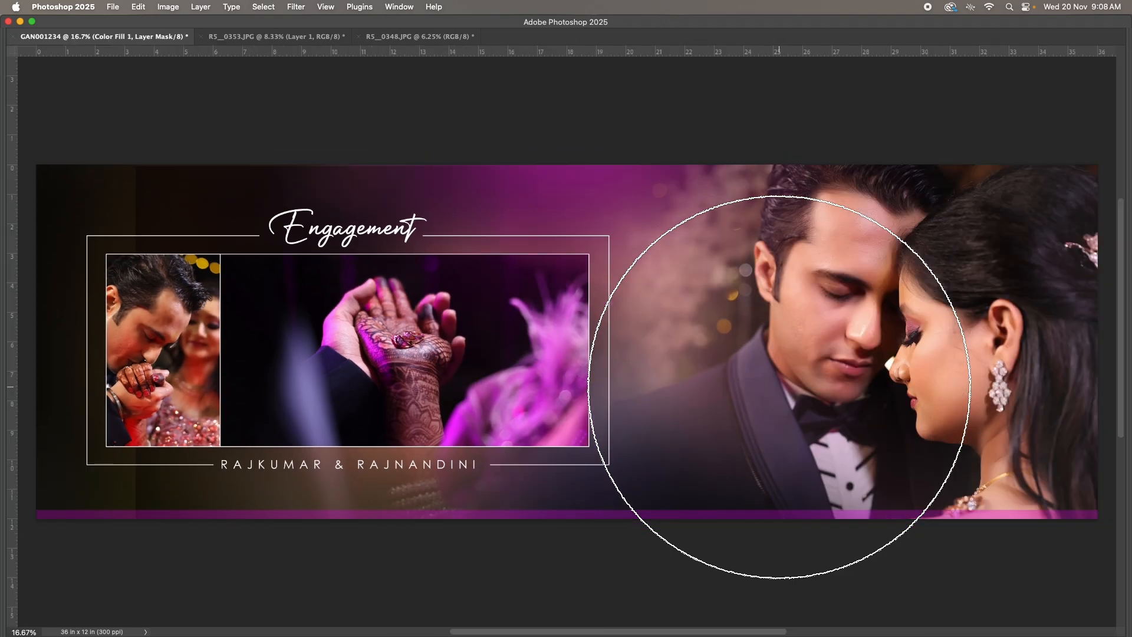
key("Tab")
key("super+minus")
key("super+minus")
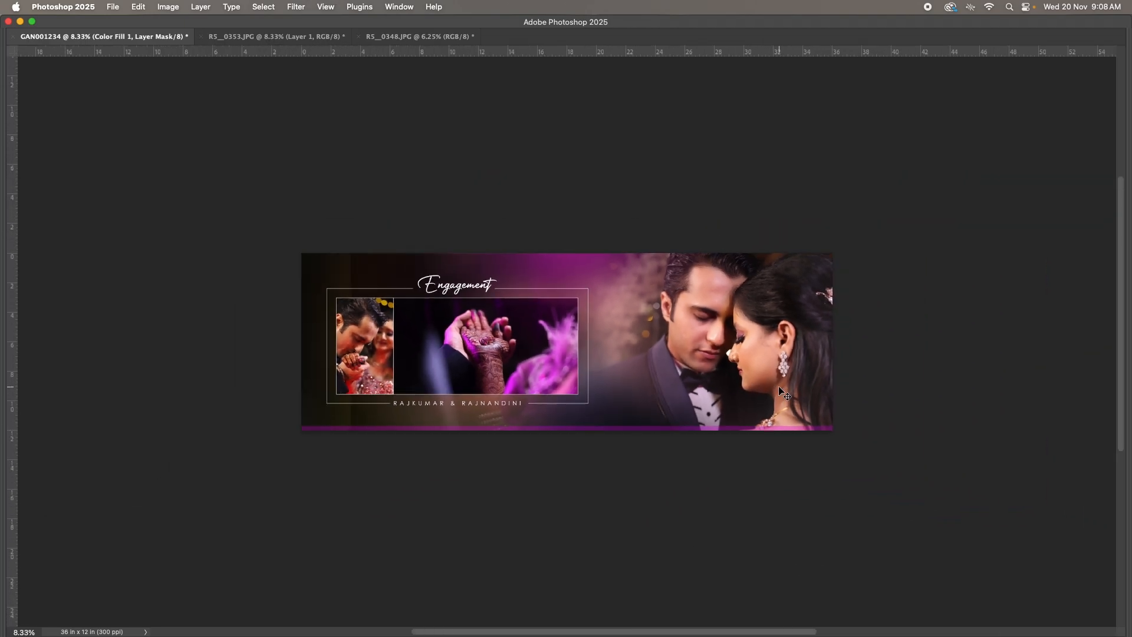
key("Tab")
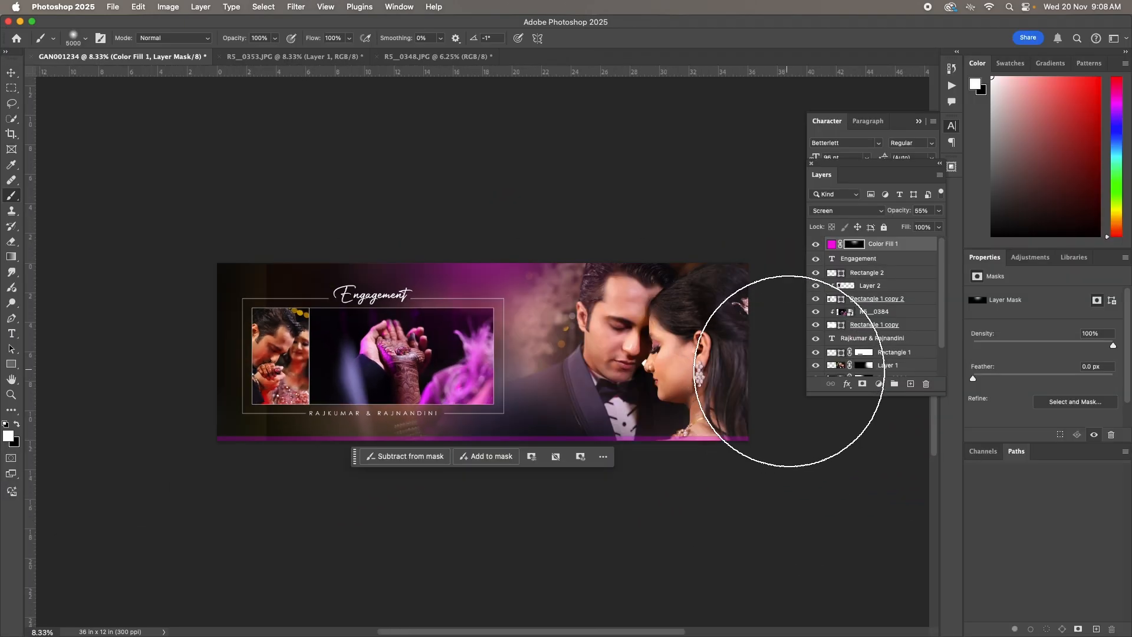
Add a second solid color fill layer in violet #d554ff on top of the magenta fill layer
left_click(880, 385)
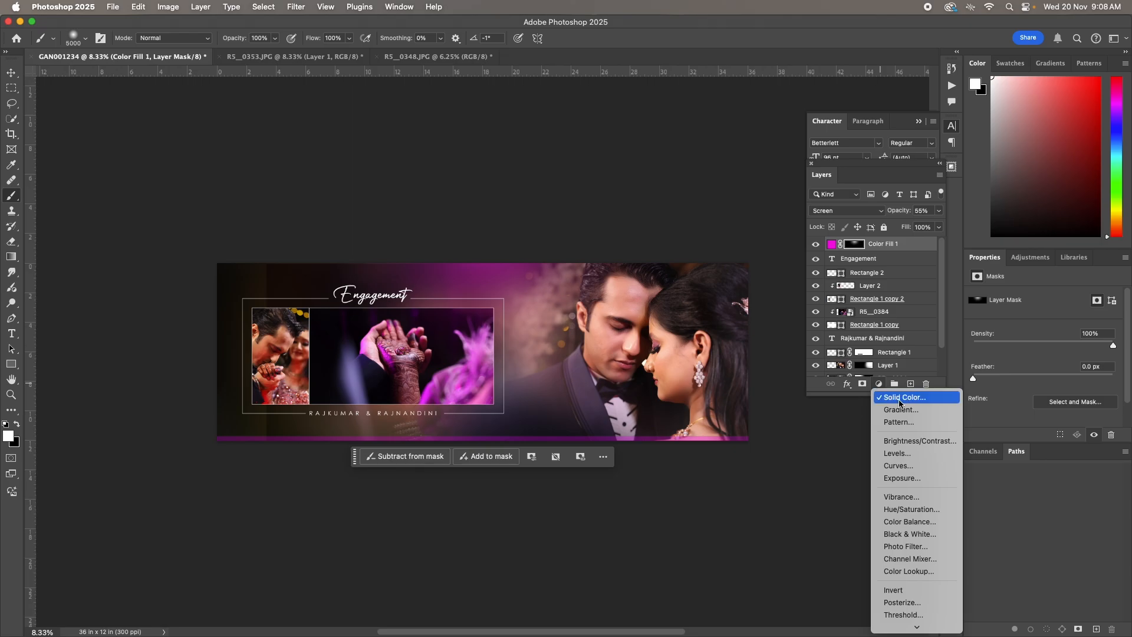
left_click(901, 402)
left_click(881, 384)
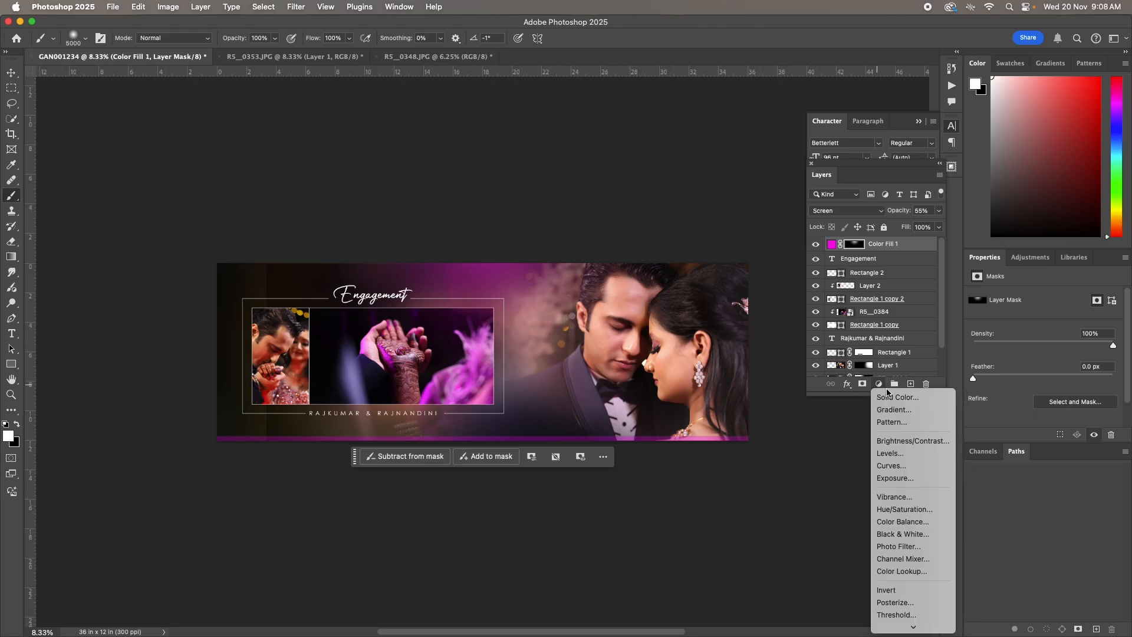
left_click(890, 396)
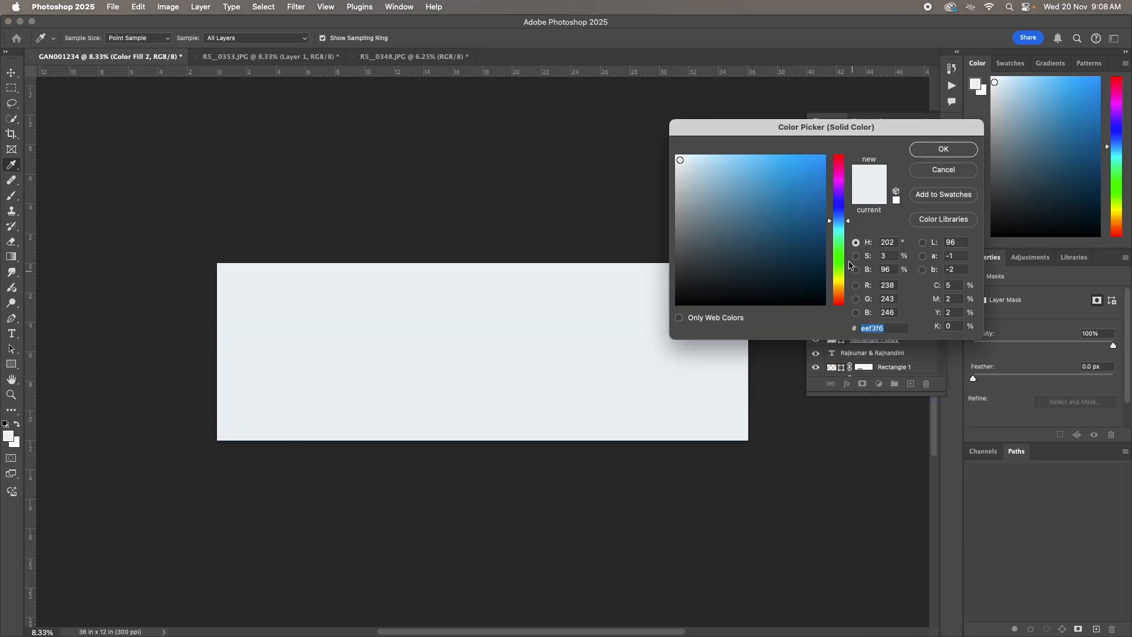
left_click(842, 186)
left_click_drag(793, 167, 767, 140)
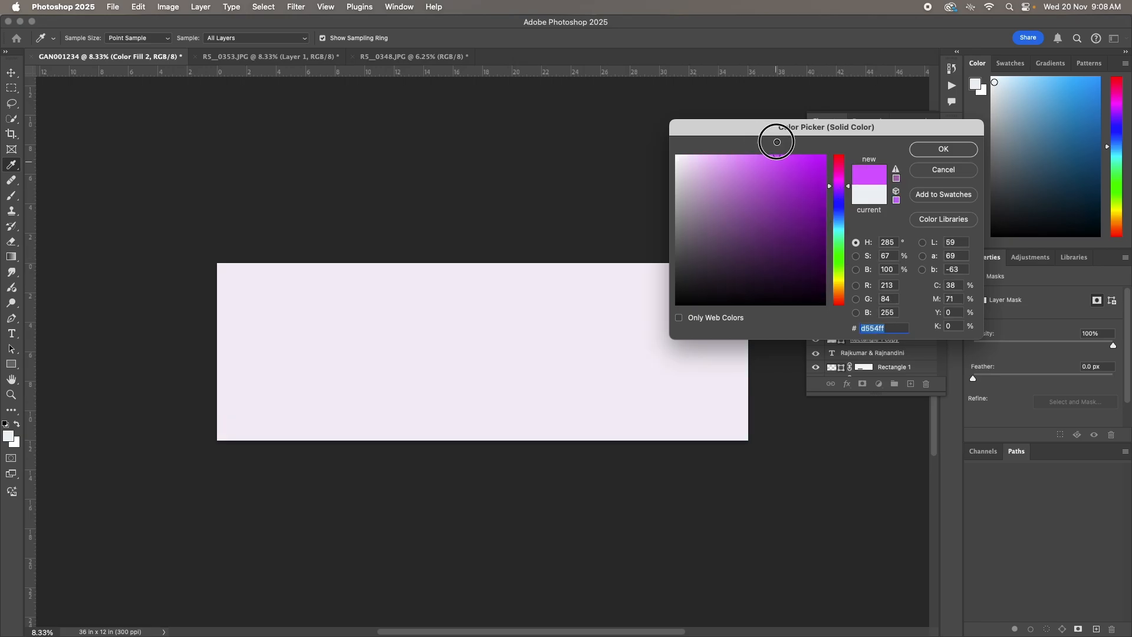
left_click(931, 149)
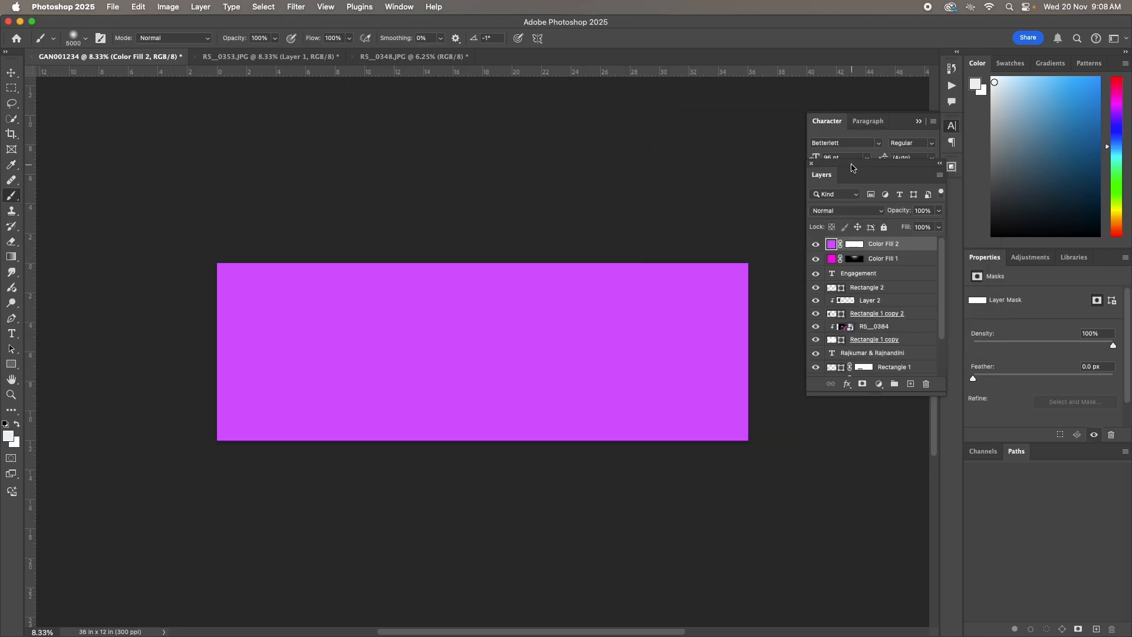
Set the violet fill layer to Soft Light at 22% opacity and compare the spread with and without it
left_click(858, 212)
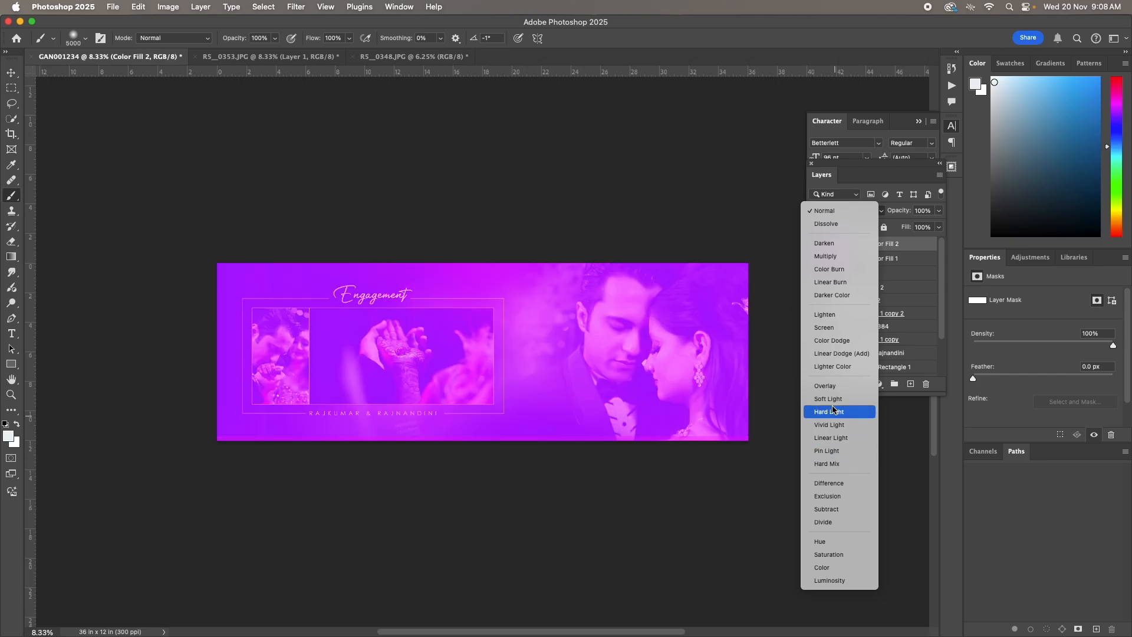
left_click(833, 399)
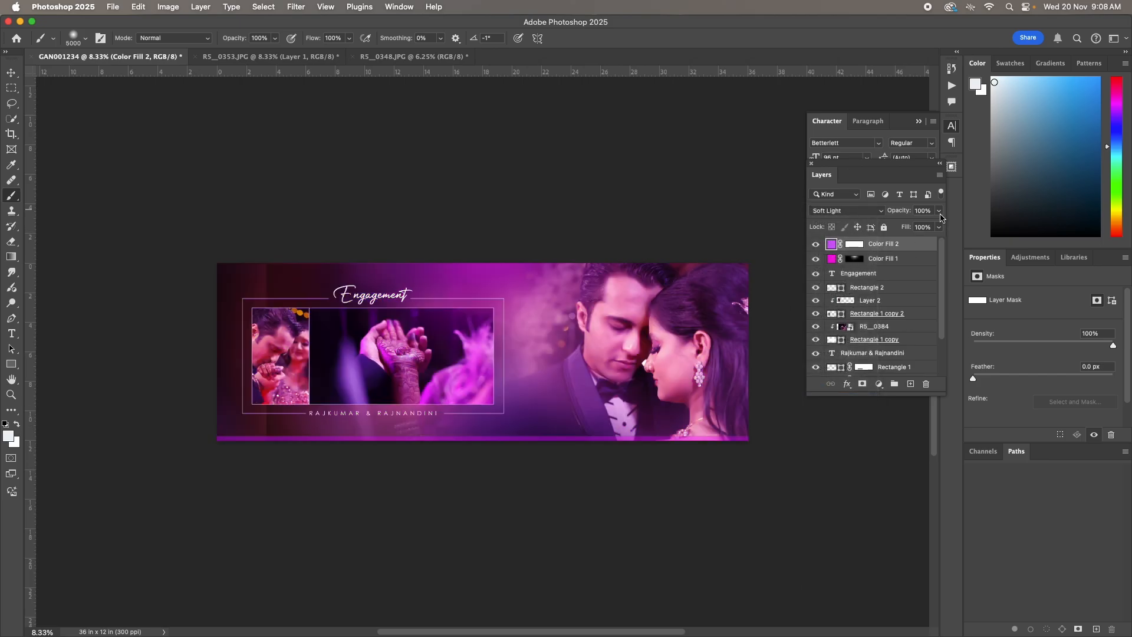
left_click(939, 227)
left_click_drag(904, 229, 895, 227)
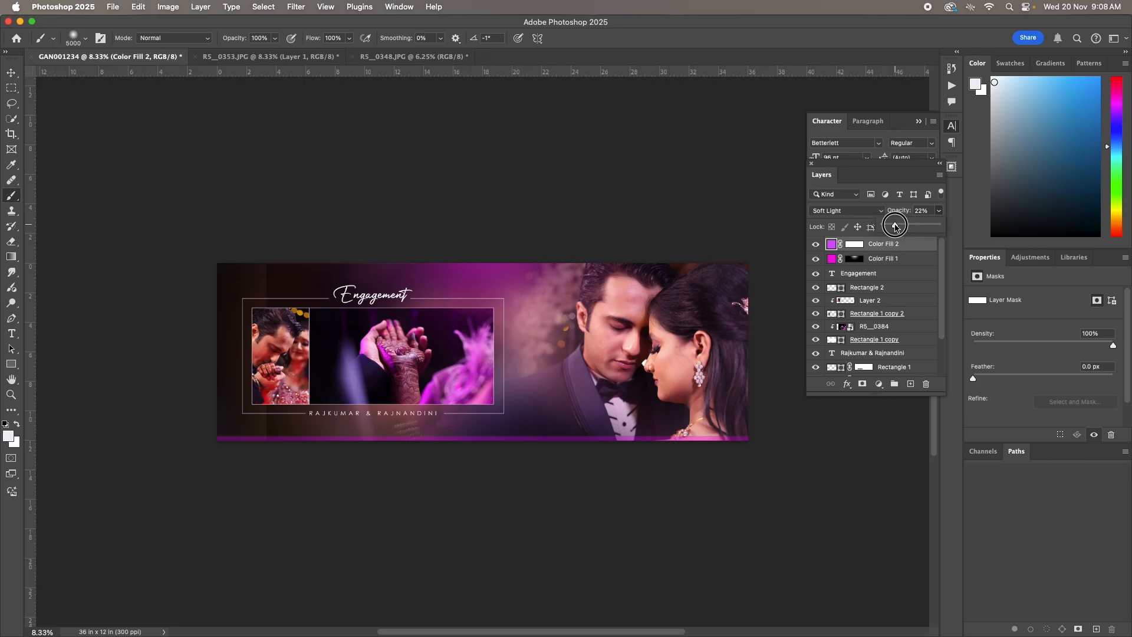
left_click(815, 244)
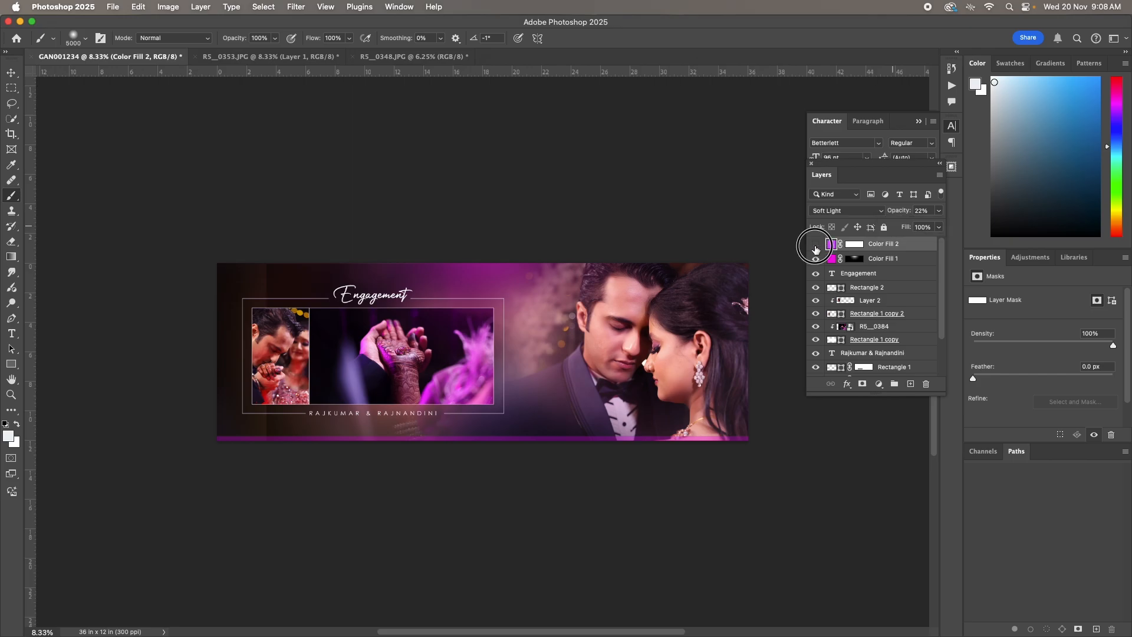
key("Tab")
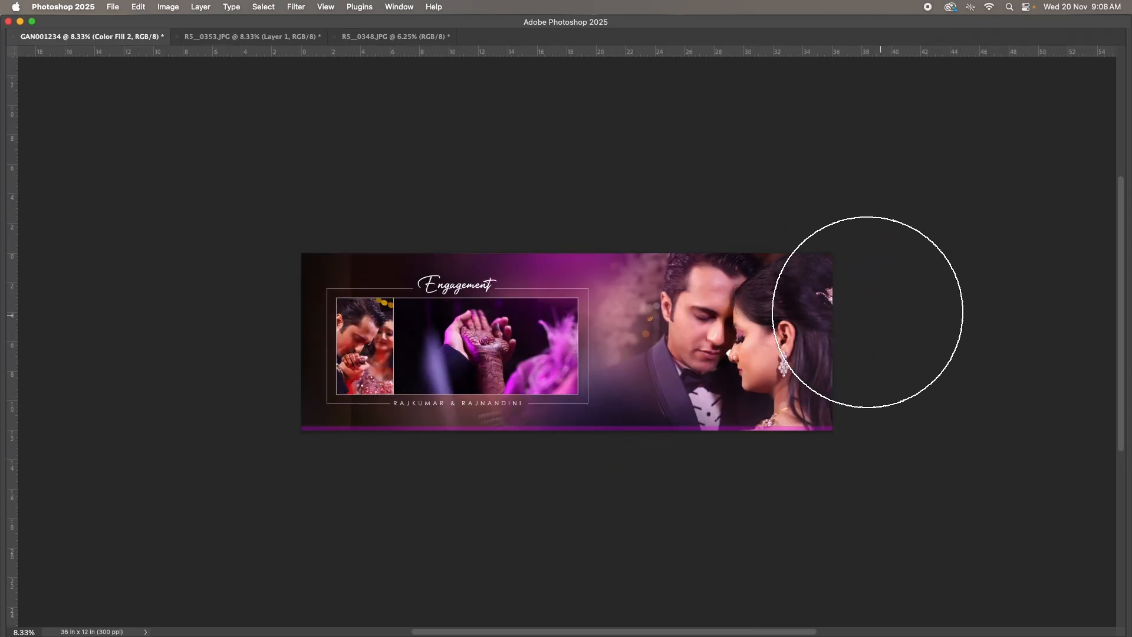
key("super+equal")
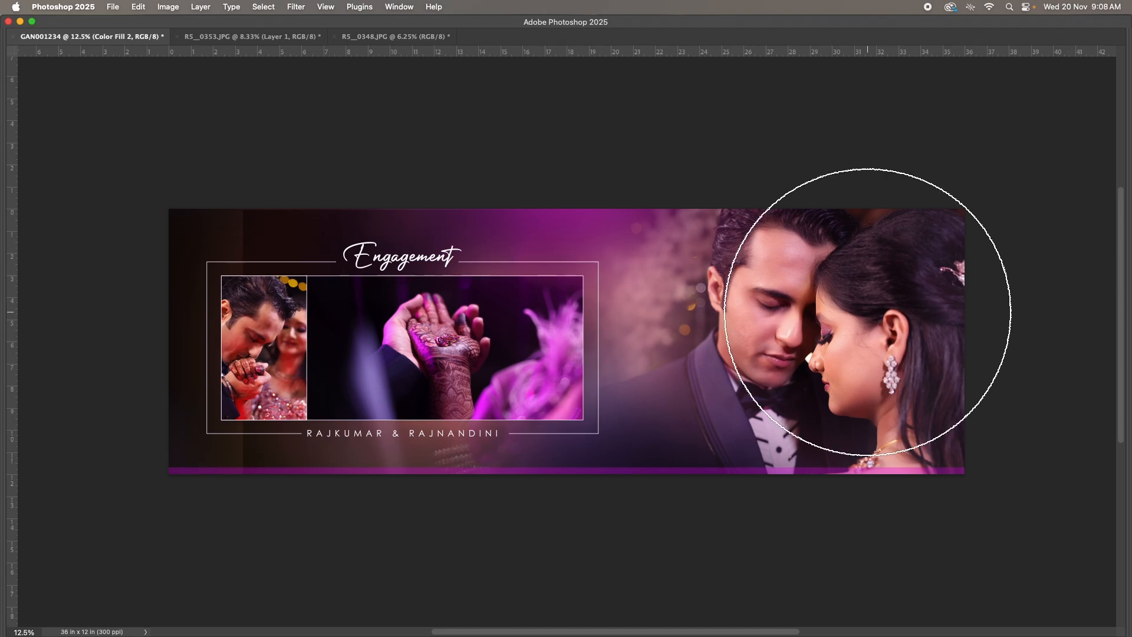